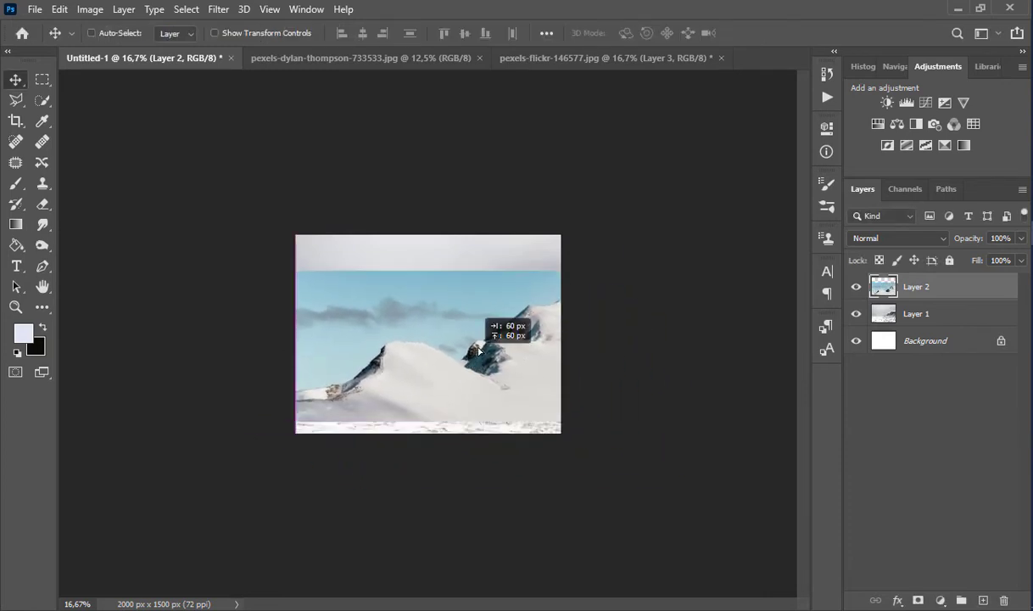
Flip the snowy mountain layer (Layer 2) horizontally and move it up to cover the lower part of the canvas.
{"action": "key", "text": "ctrl+t"}
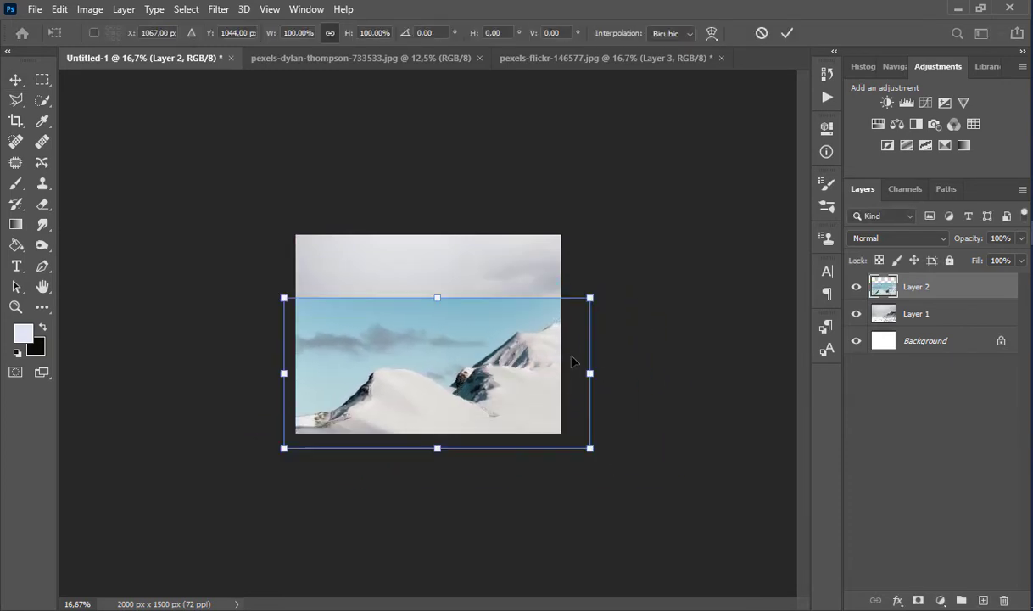
{"action": "key", "text": "Escape"}
{"action": "left_click", "coordinate": [60, 9]}
{"action": "mouse_move", "coordinate": [202, 371]}
{"action": "left_click", "coordinate": [316, 359]}
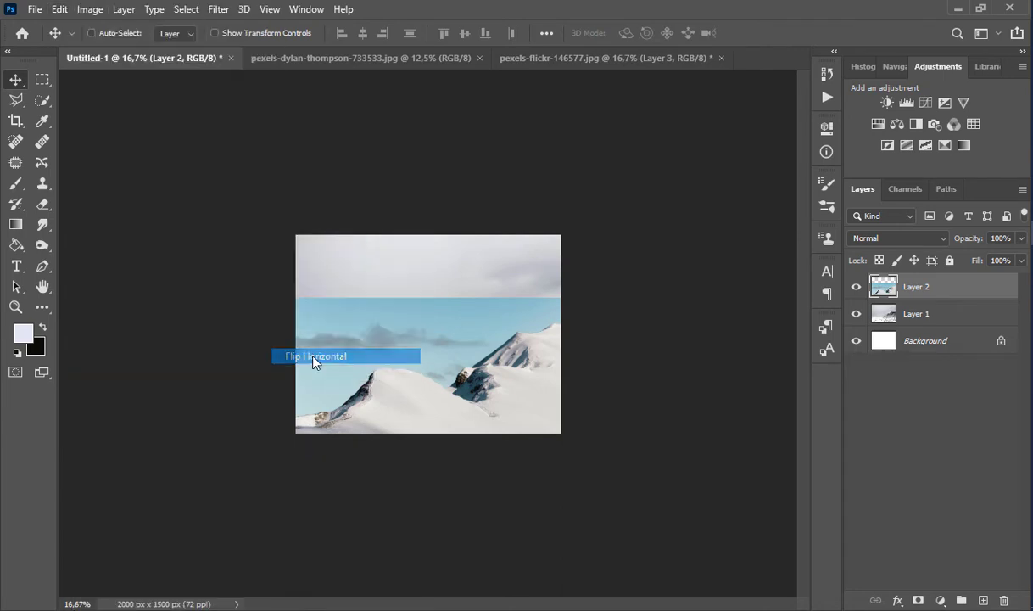
{"action": "left_click_drag", "start_coordinate": [428, 382], "coordinate": [424, 355]}
{"action": "scroll", "coordinate": [424, 354], "scroll_direction": "up", "scroll_amount": 2}
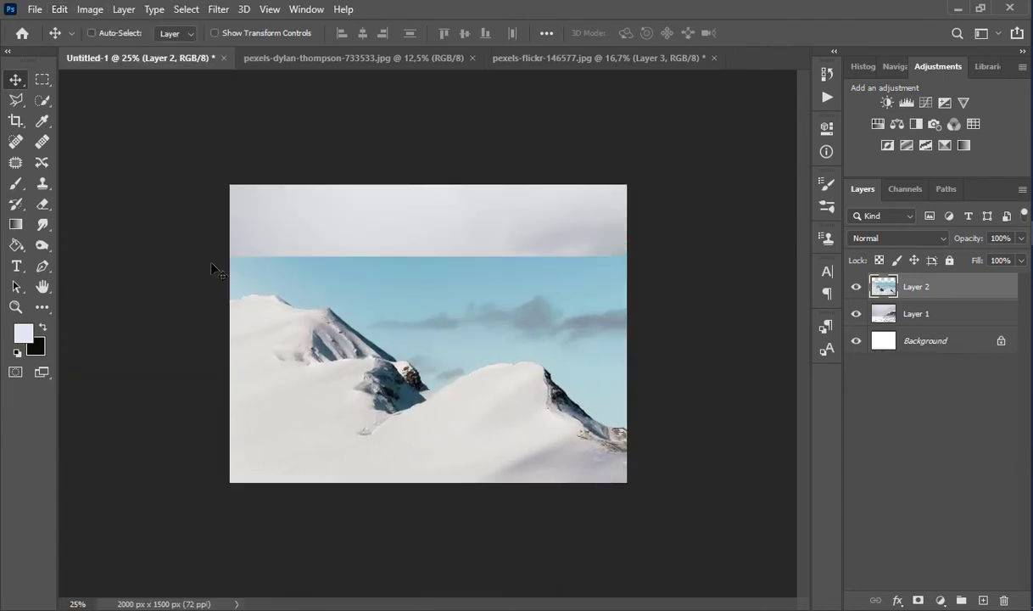
Select the blue sky on Layer 2 with the Quick Selection tool, delete it and clear the selection.
{"action": "left_click", "coordinate": [44, 102]}
{"action": "left_click_drag", "start_coordinate": [388, 278], "coordinate": [466, 318]}
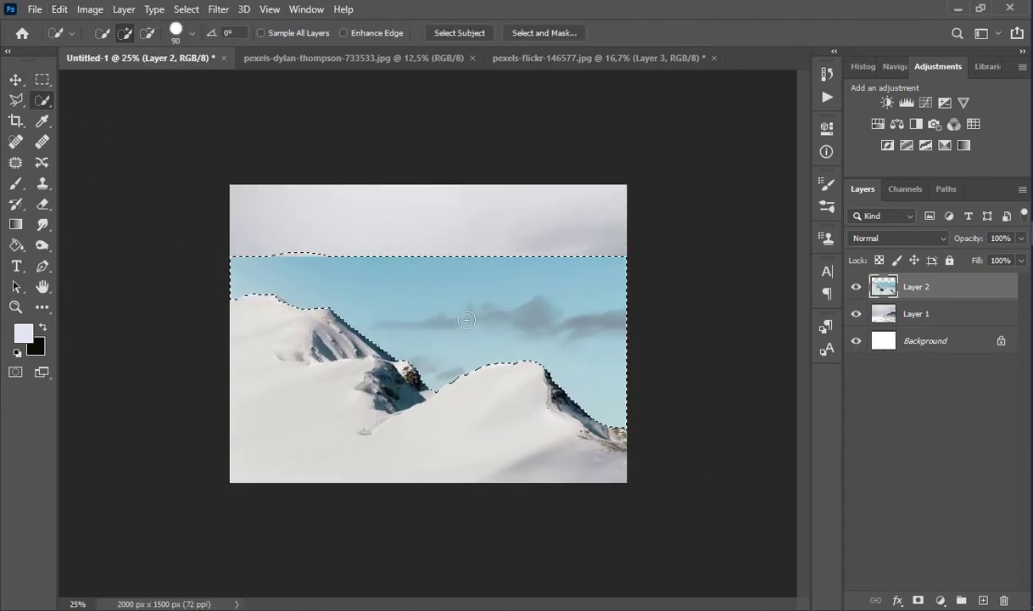
{"action": "key", "text": "Delete"}
{"action": "key", "text": "ctrl+d"}
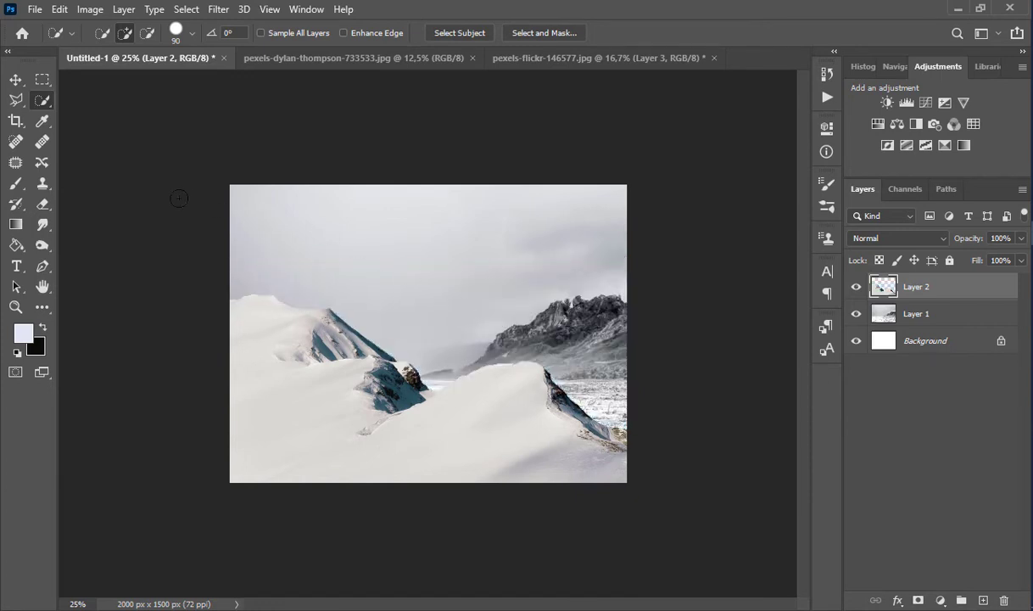
Flip the cut-out snow hills horizontally again and place them along the canvas's lower edge.
{"action": "left_click", "coordinate": [14, 80]}
{"action": "left_click", "coordinate": [59, 9]}
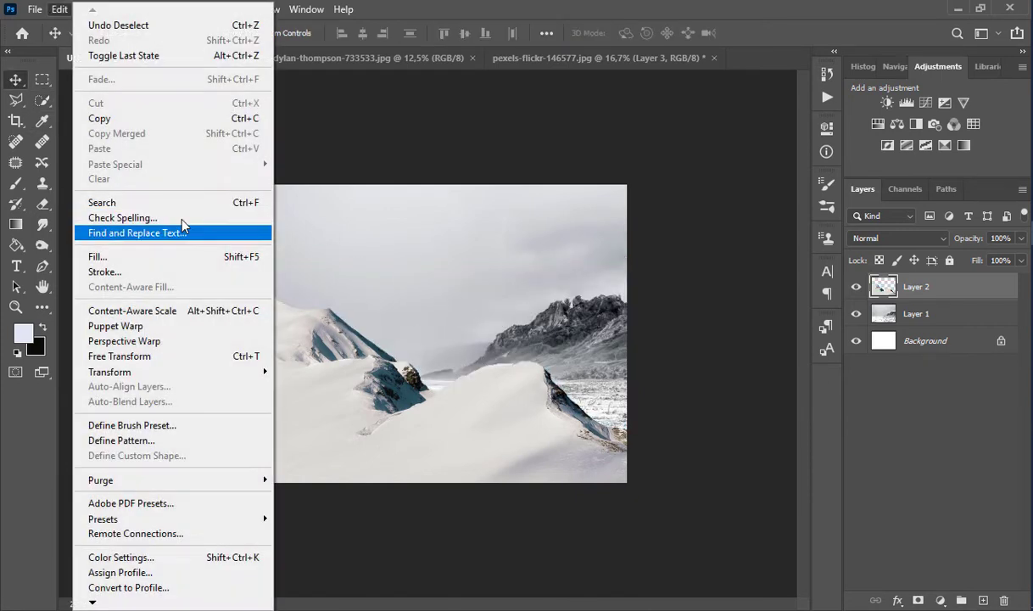
{"action": "mouse_move", "coordinate": [243, 353]}
{"action": "left_click", "coordinate": [346, 354]}
{"action": "left_click_drag", "start_coordinate": [492, 380], "coordinate": [466, 410]}
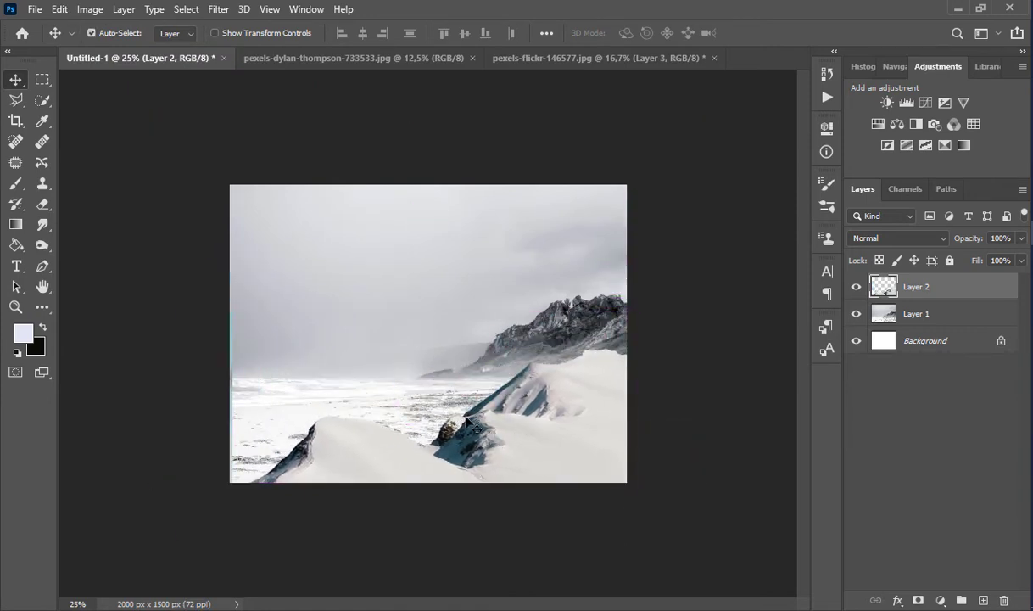
Enlarge the snow hills slightly and rotate them a few degrees clockwise in the foreground.
{"action": "key", "text": "ctrl+t"}
{"action": "left_click_drag", "start_coordinate": [640, 314], "coordinate": [659, 297]}
{"action": "key", "text": "Return"}
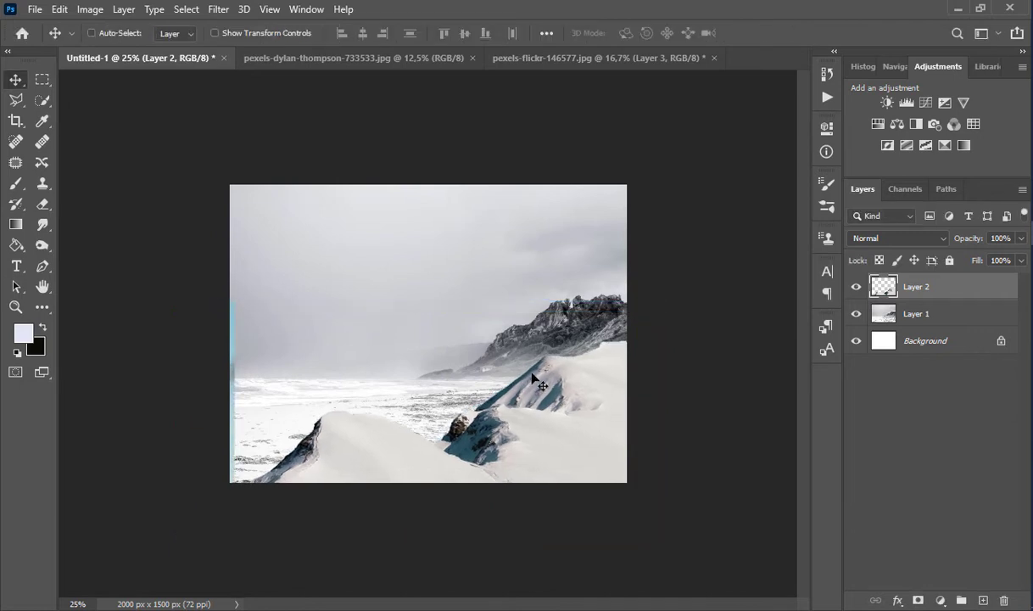
{"action": "mouse_move", "coordinate": [500, 381]}
{"action": "left_mouse_down"}
{"action": "mouse_move", "coordinate": [496, 344]}
{"action": "mouse_move", "coordinate": [493, 392]}
{"action": "left_mouse_up"}
{"action": "key", "text": "ctrl+t"}
{"action": "left_click_drag", "start_coordinate": [683, 311], "coordinate": [695, 360]}
{"action": "key", "text": "Return"}
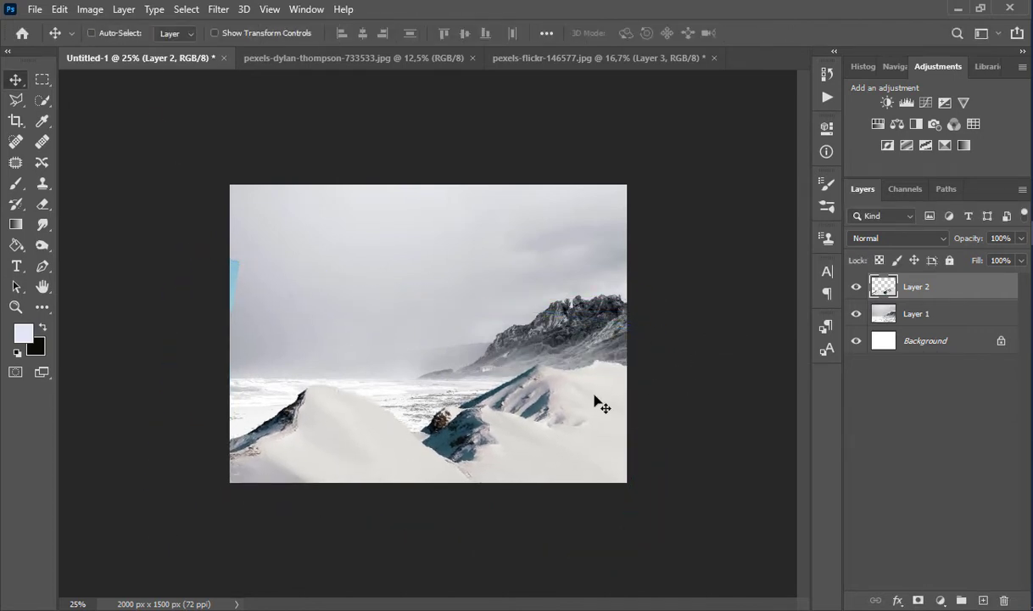
Shift the snow hills slightly up and remove the leftover blue sky strip at the image's left edge.
{"action": "mouse_move", "coordinate": [600, 404]}
{"action": "left_mouse_down"}
{"action": "mouse_move", "coordinate": [587, 398]}
{"action": "mouse_move", "coordinate": [581, 410]}
{"action": "mouse_move", "coordinate": [570, 391]}
{"action": "mouse_move", "coordinate": [591, 391]}
{"action": "left_mouse_up"}
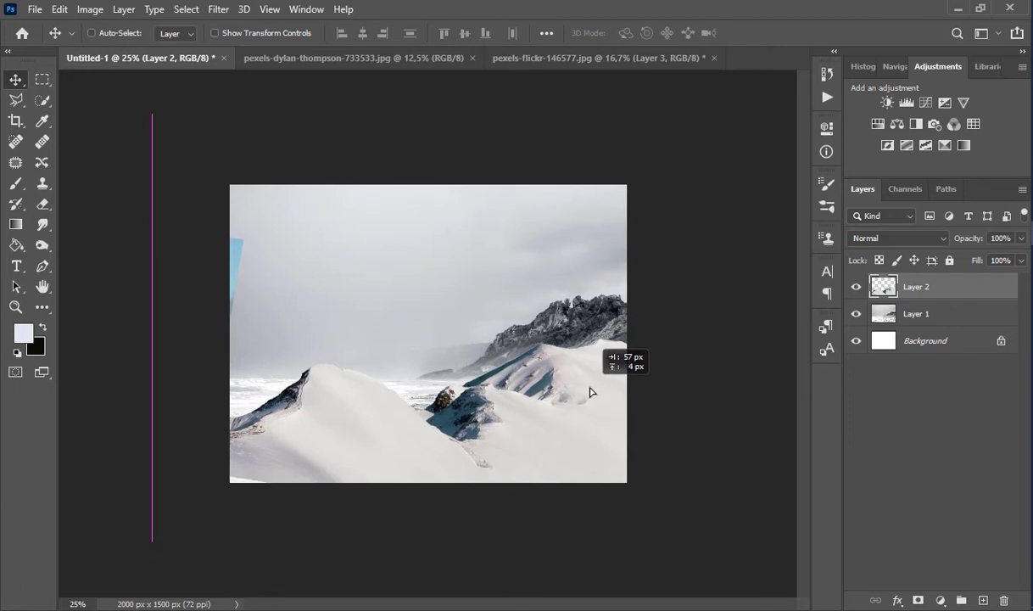
{"action": "left_click", "coordinate": [43, 100]}
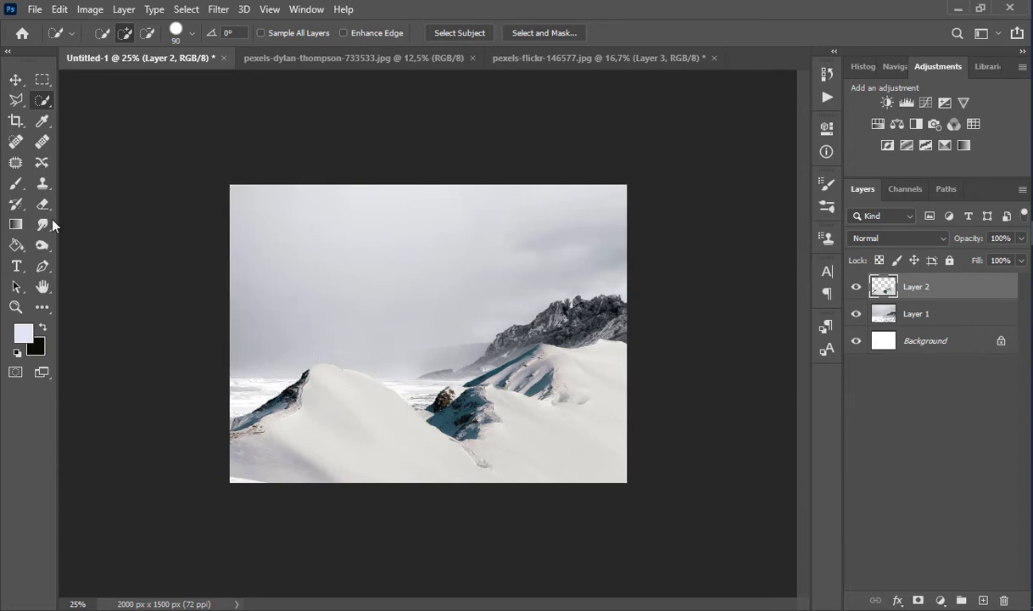
Darken the rocky slopes and the shaded snow on Layer 2 with a 500 px Burn tool at Midtones, 50% exposure.
{"action": "left_click", "coordinate": [43, 245]}
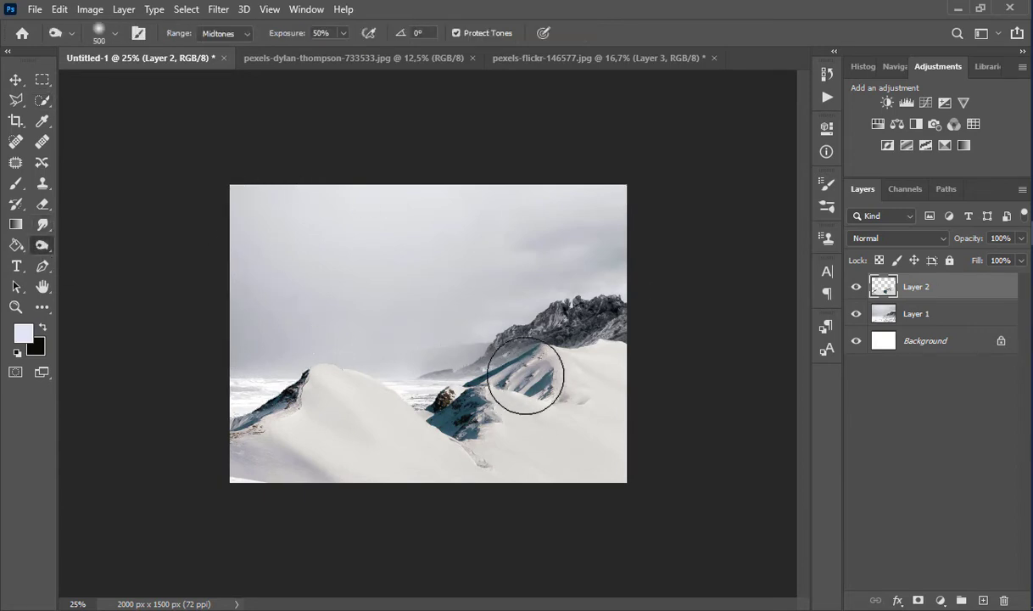
{"action": "left_click_drag", "start_coordinate": [526, 376], "coordinate": [473, 387]}
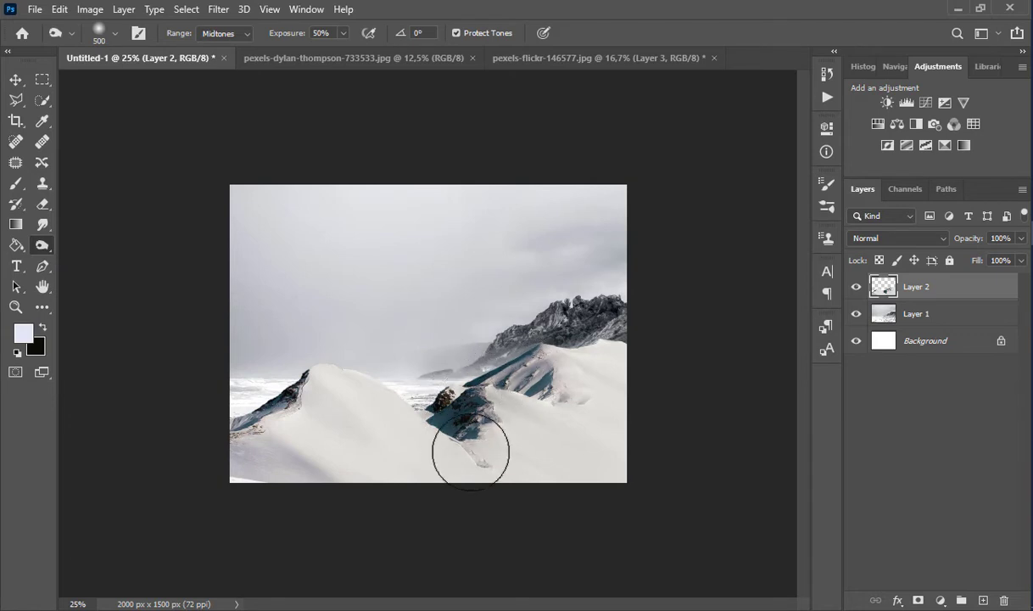
{"action": "mouse_move", "coordinate": [232, 427]}
{"action": "left_mouse_down"}
{"action": "mouse_move", "coordinate": [214, 481]}
{"action": "mouse_move", "coordinate": [213, 436]}
{"action": "mouse_move", "coordinate": [293, 475]}
{"action": "left_mouse_up"}
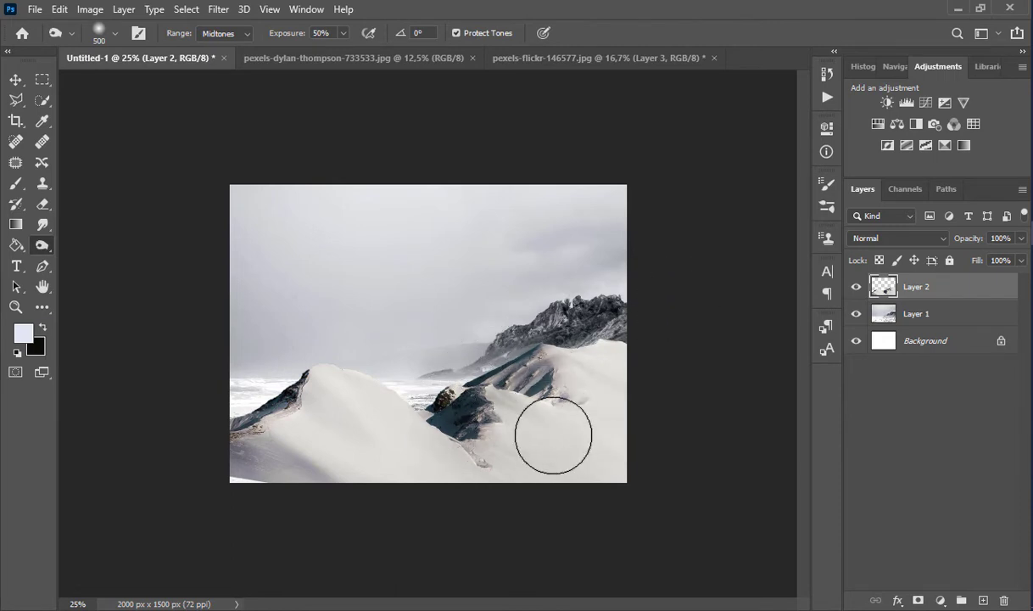
{"action": "mouse_move", "coordinate": [268, 399]}
{"action": "left_mouse_down"}
{"action": "mouse_move", "coordinate": [202, 449]}
{"action": "mouse_move", "coordinate": [223, 439]}
{"action": "left_mouse_up"}
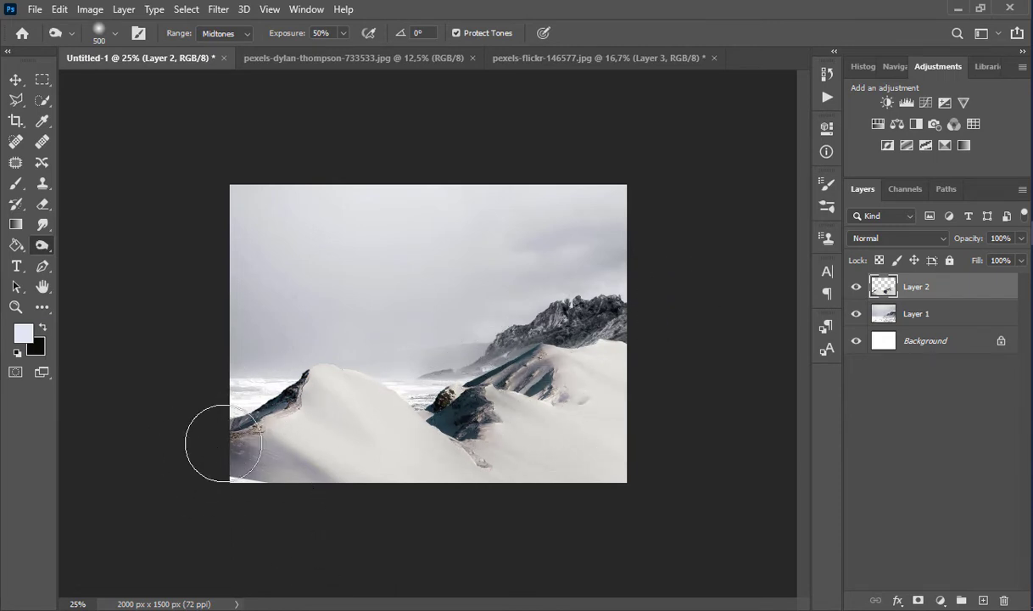
Scale down the white fox photo on Layer 3 and position it over the centre-left of the landscape.
{"action": "left_click", "coordinate": [13, 82]}
{"action": "key", "text": "ctrl+t"}
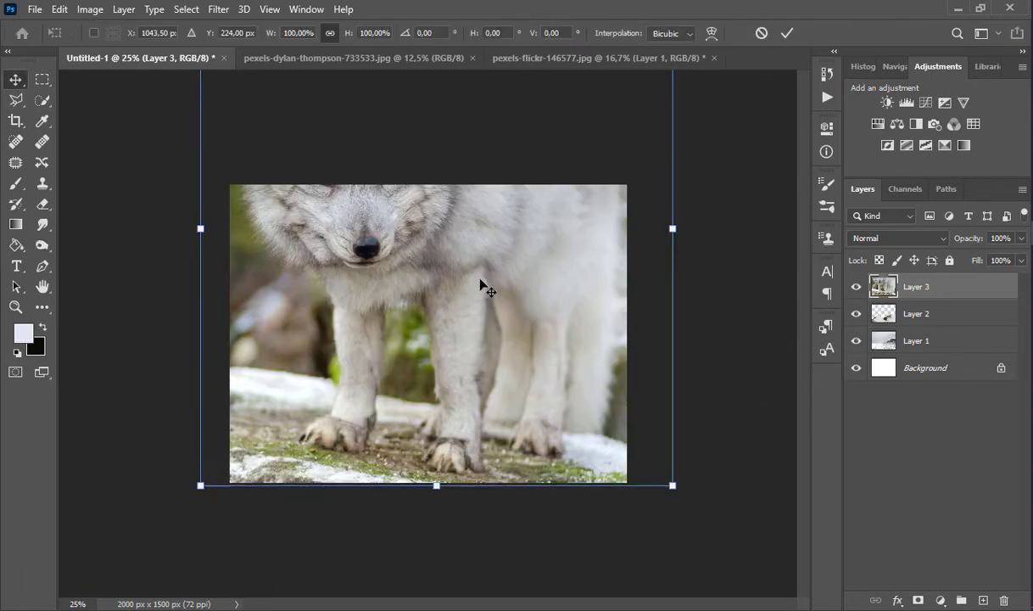
{"action": "key", "text": "ctrl+minus"}
{"action": "key", "text": "ctrl+minus"}
{"action": "left_click_drag", "start_coordinate": [556, 152], "coordinate": [437, 279]}
{"action": "left_click_drag", "start_coordinate": [388, 327], "coordinate": [432, 316]}
{"action": "key", "text": "Return"}
{"action": "key", "text": "ctrl+plus"}
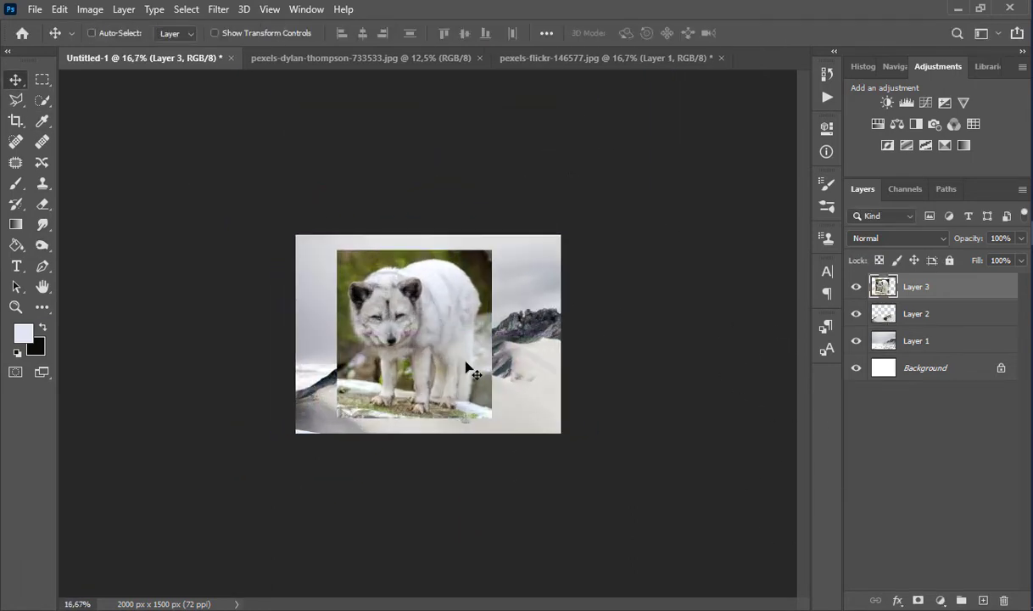
{"action": "key", "text": "ctrl+plus"}
Flip the fox photo horizontally, rotate it slightly counterclockwise and nudge it down.
{"action": "left_click", "coordinate": [60, 10]}
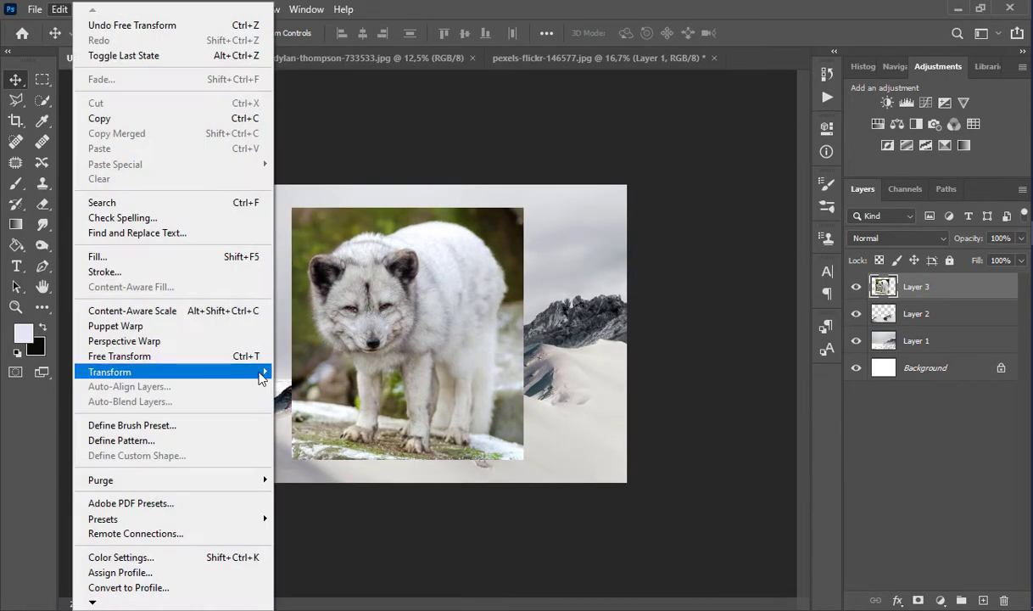
{"action": "mouse_move", "coordinate": [246, 371]}
{"action": "left_click", "coordinate": [315, 357]}
{"action": "key", "text": "ctrl+t"}
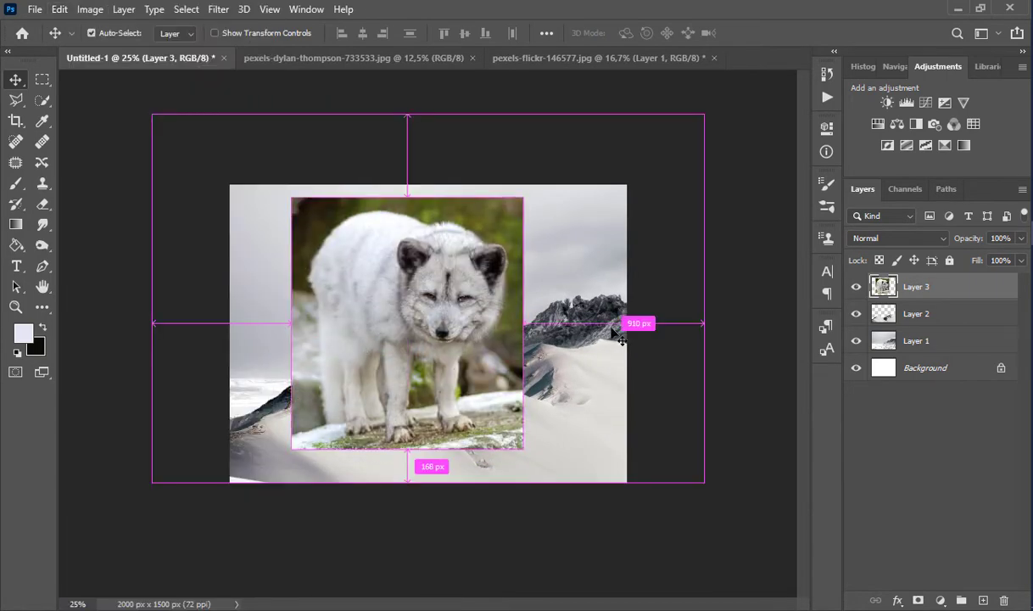
{"action": "left_click_drag", "start_coordinate": [590, 316], "coordinate": [590, 290]}
{"action": "key", "text": "Return"}
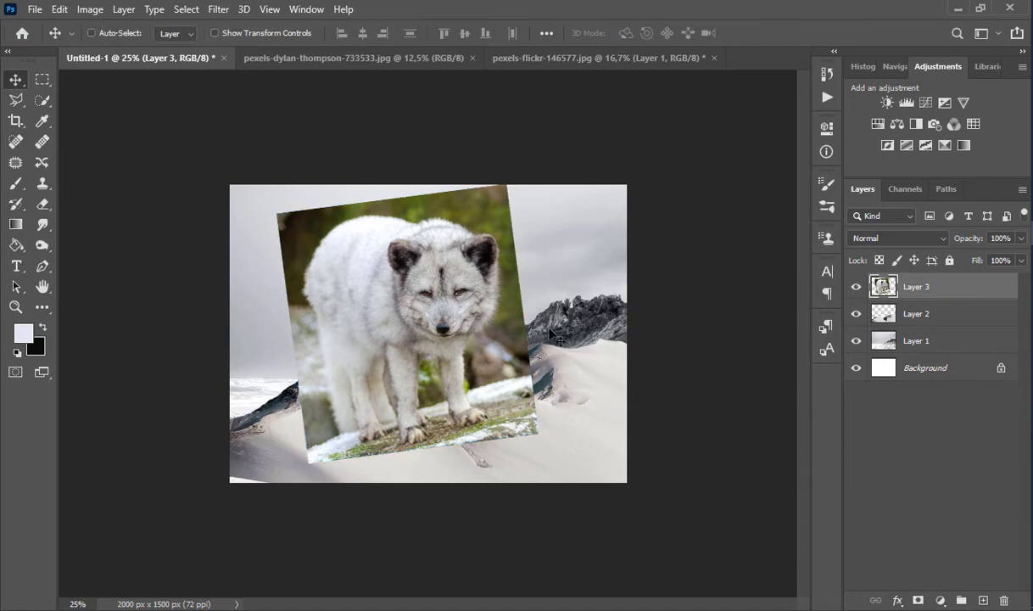
{"action": "key", "text": "shift+Down"}
{"action": "key", "text": "shift+Down"}
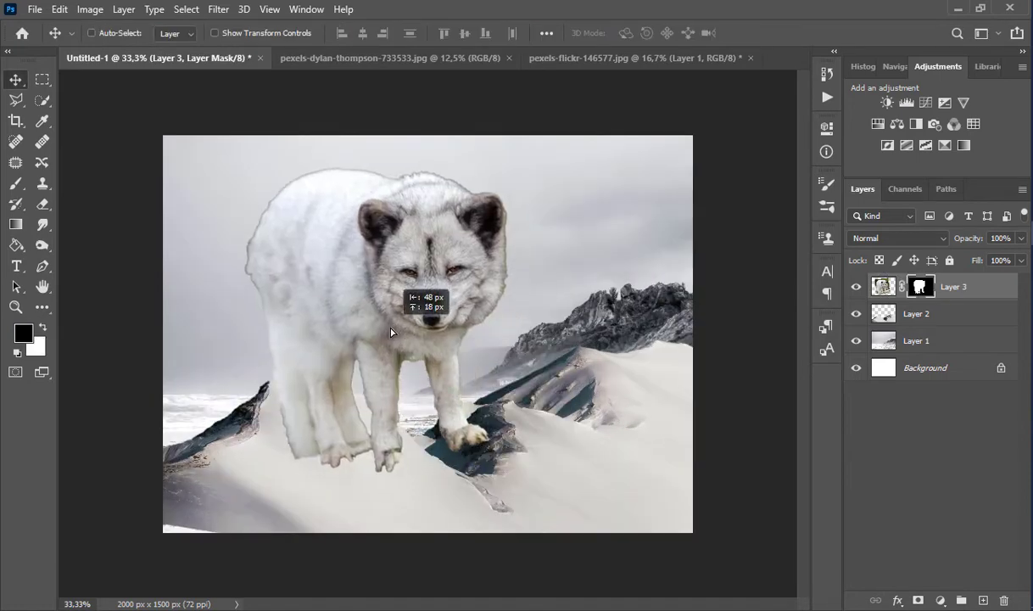
Rotate the cut-out fox slightly clockwise, shrink it a little and stand it above the snow hills.
{"action": "left_click_drag", "start_coordinate": [385, 316], "coordinate": [364, 292]}
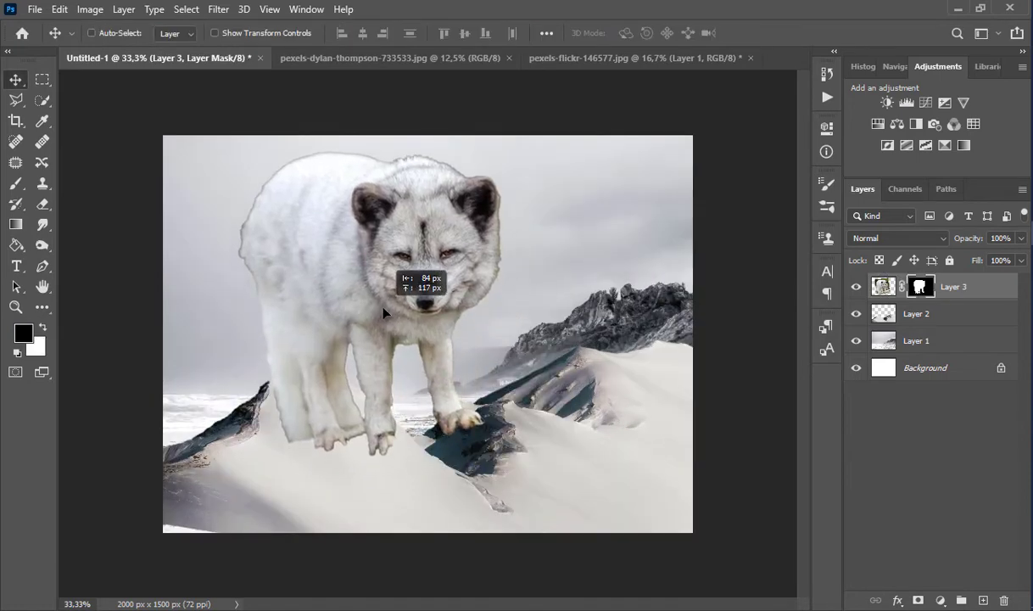
{"action": "key", "text": "ctrl+t"}
{"action": "left_click_drag", "start_coordinate": [552, 110], "coordinate": [563, 175]}
{"action": "key", "text": "Return"}
{"action": "left_click_drag", "start_coordinate": [403, 266], "coordinate": [421, 244]}
{"action": "key", "text": "ctrl+t"}
{"action": "left_click_drag", "start_coordinate": [524, 447], "coordinate": [519, 442]}
{"action": "key", "text": "Return"}
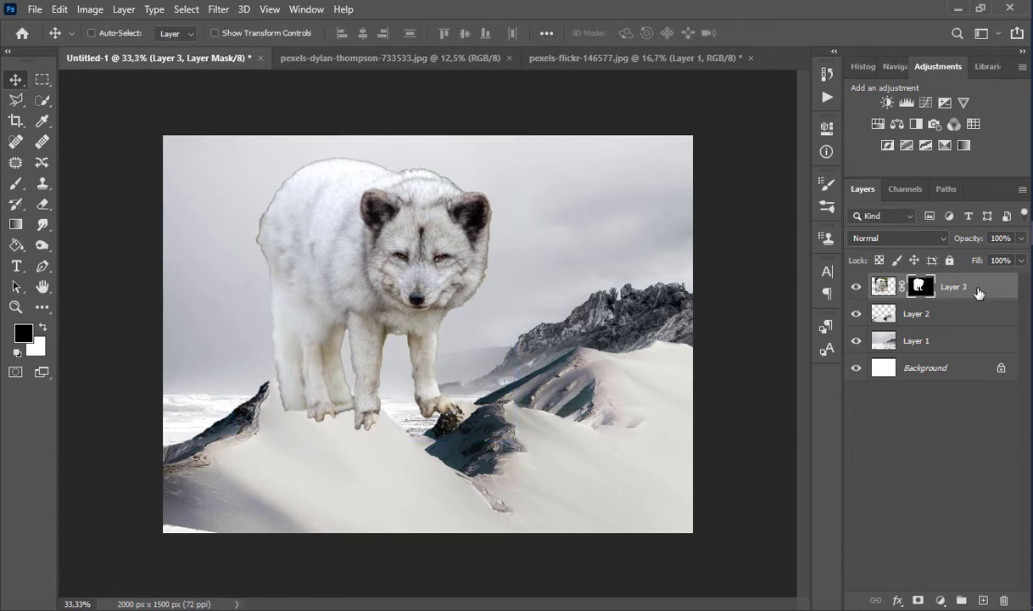
Place the fox layer below the snow hills layer and shift the fox slightly to the right.
{"action": "left_click_drag", "start_coordinate": [978, 293], "coordinate": [971, 318]}
{"action": "left_click_drag", "start_coordinate": [389, 273], "coordinate": [410, 287]}
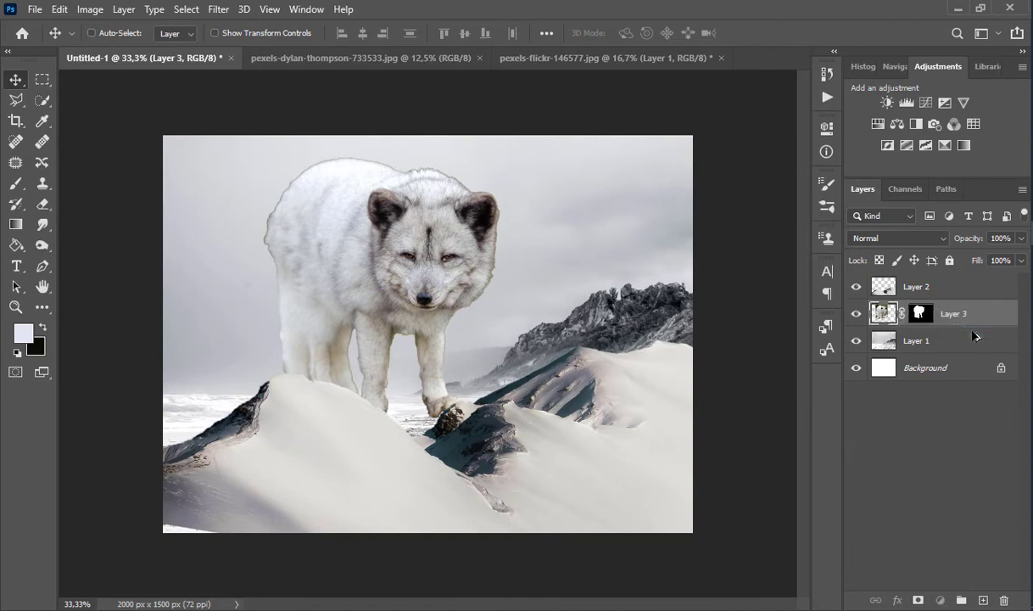
Duplicate the fox layer and apply a Gaussian Blur with a 2.9-pixel radius to the lower copy.
{"action": "key", "text": "ctrl+j"}
{"action": "left_click", "coordinate": [218, 9]}
{"action": "mouse_move", "coordinate": [346, 189]}
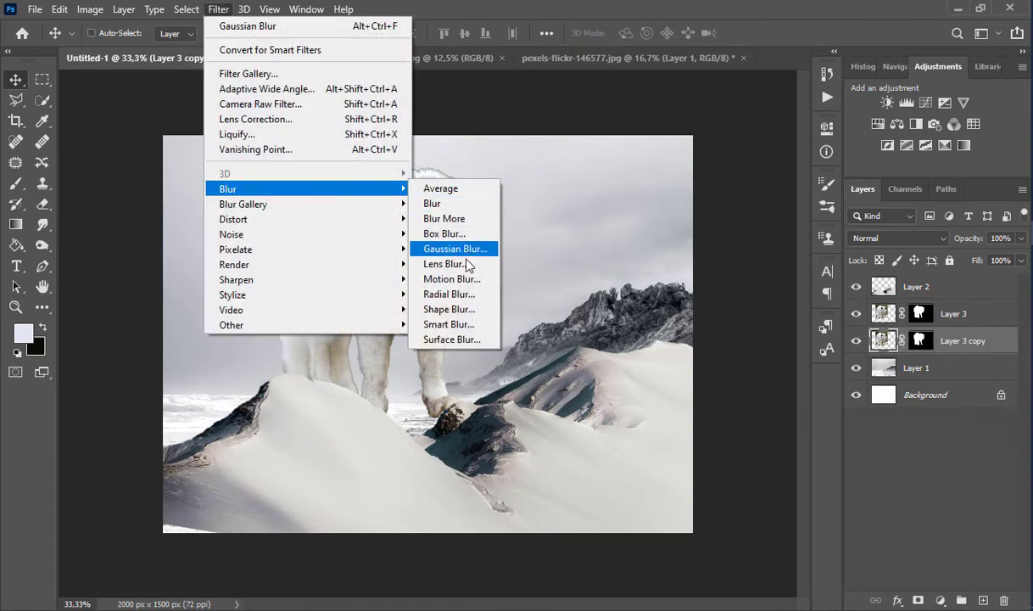
{"action": "left_click", "coordinate": [454, 248]}
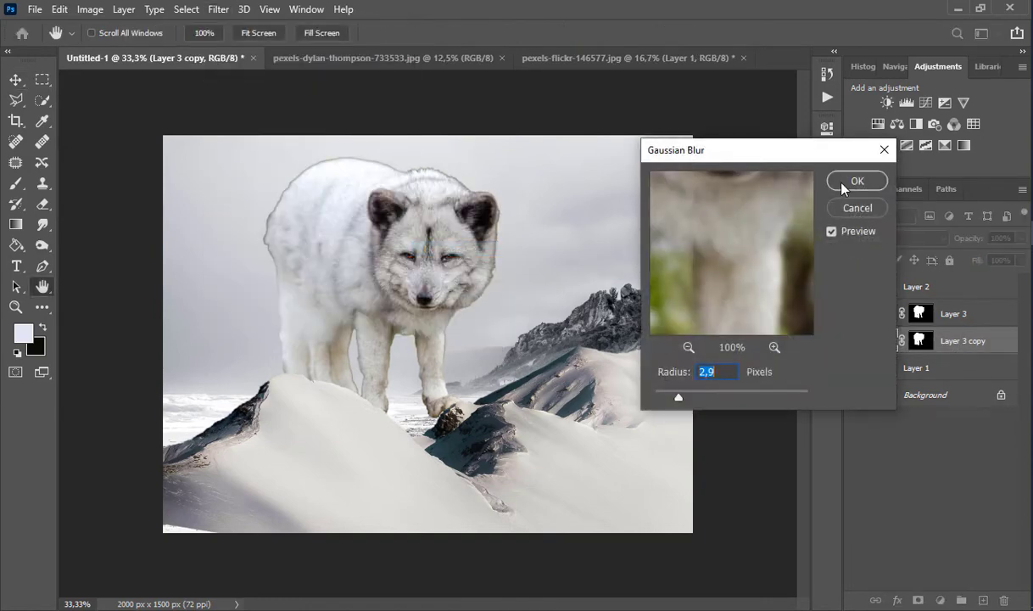
{"action": "left_click", "coordinate": [842, 183]}
Soften the outer edge of the fox's back on the sharp Layer 3 with an enlarged eraser.
{"action": "left_click", "coordinate": [947, 317]}
{"action": "left_click", "coordinate": [42, 206]}
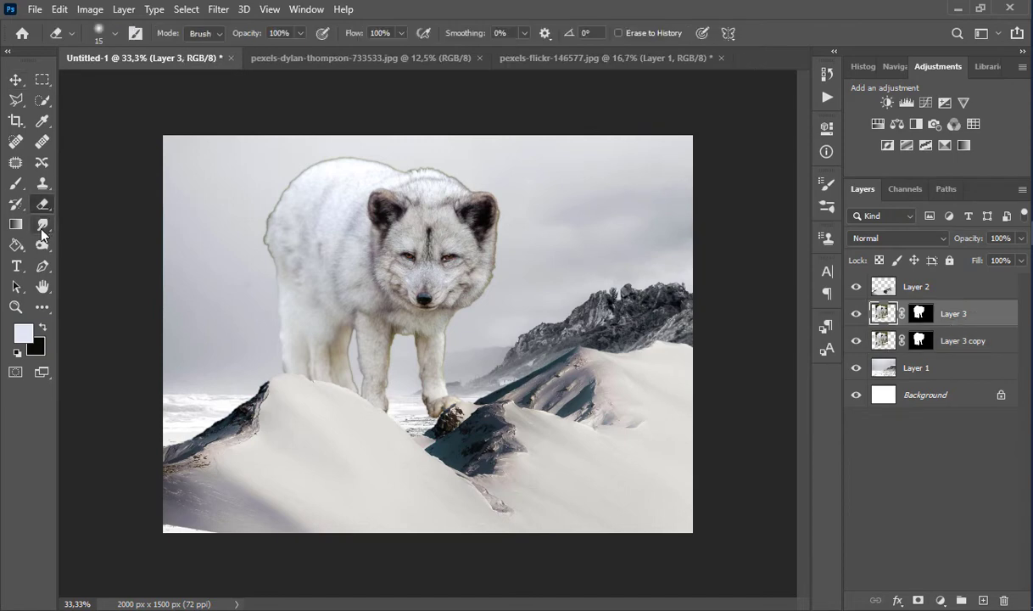
{"action": "left_click", "coordinate": [40, 219]}
{"action": "left_click", "coordinate": [42, 204]}
{"action": "key", "text": "bracketright"}
{"action": "right_click", "coordinate": [266, 222]}
{"action": "left_click", "coordinate": [257, 237]}
Check the blurred copy by toggling its visibility, and merge the sharp fox layer with it.
{"action": "left_click", "coordinate": [856, 340]}
{"action": "left_click", "coordinate": [856, 340]}
{"action": "key", "text": "ctrl+e"}
{"action": "scroll", "coordinate": [454, 277], "scroll_direction": "up", "scroll_amount": 3}
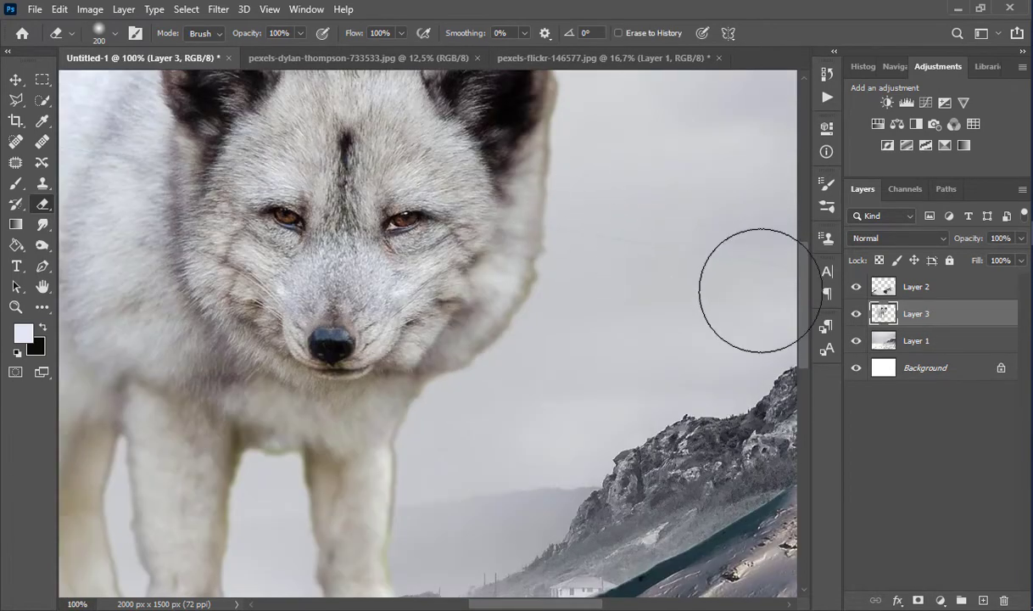
Examine the fox, background and snow hills layers by toggling their visibility, and inspect the whole composition.
{"action": "left_click", "coordinate": [856, 313]}
{"action": "left_click", "coordinate": [855, 340]}
{"action": "left_click", "coordinate": [855, 340]}
{"action": "left_click", "coordinate": [855, 285]}
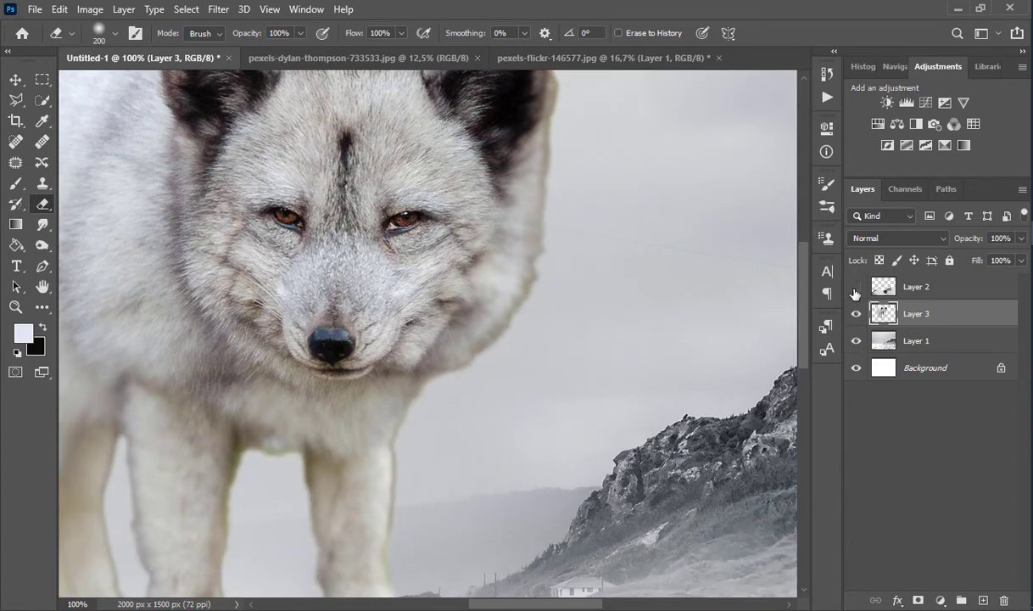
{"action": "left_click", "coordinate": [855, 286]}
{"action": "left_click", "coordinate": [883, 289]}
{"action": "scroll", "coordinate": [331, 281], "scroll_direction": "down", "scroll_amount": 2}
{"action": "scroll", "coordinate": [645, 257], "scroll_direction": "right", "scroll_amount": 3}
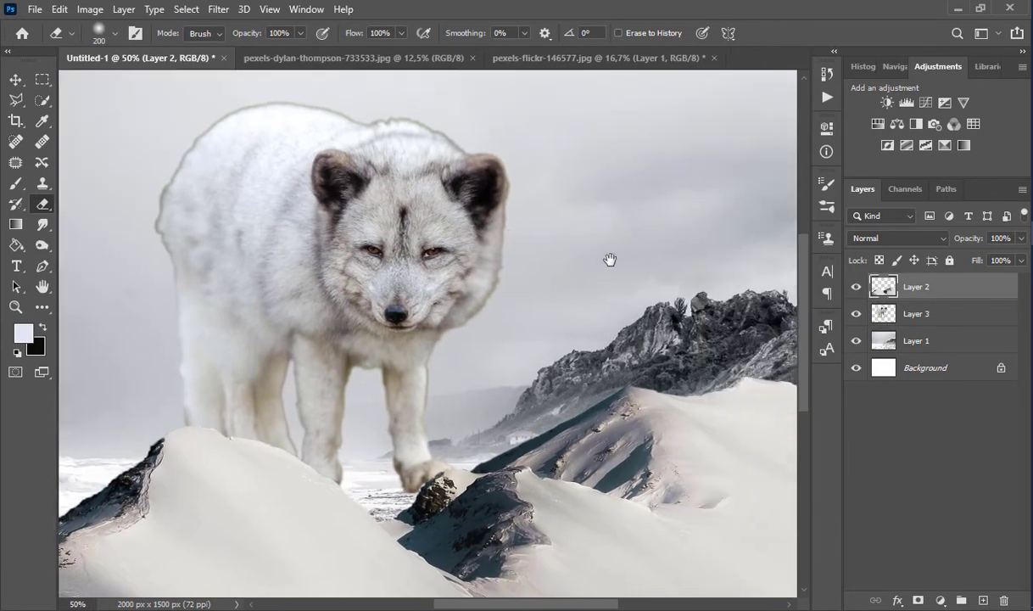
{"action": "scroll", "coordinate": [571, 254], "scroll_direction": "down", "scroll_amount": 2}
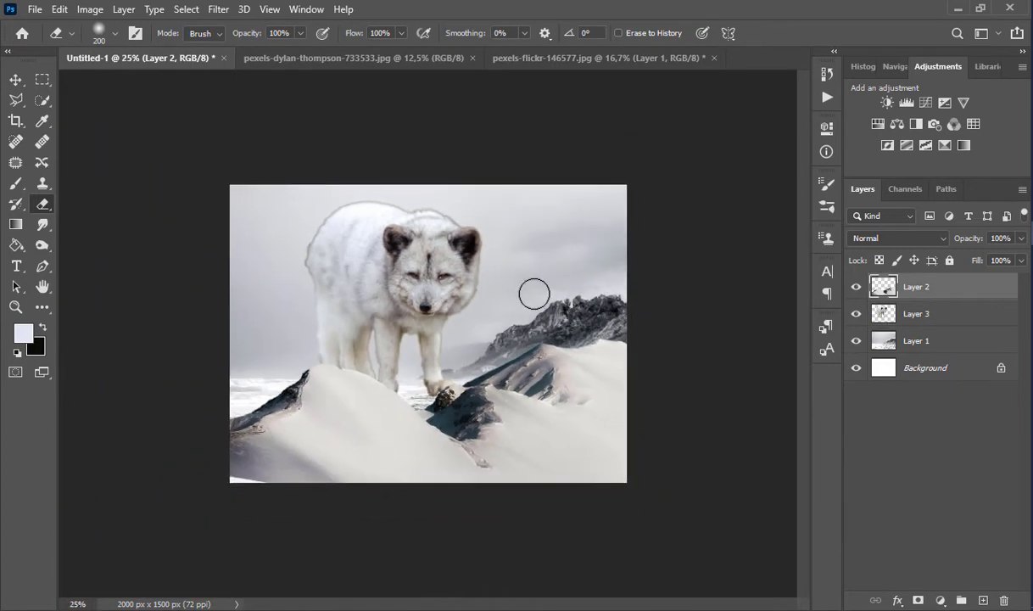
{"action": "scroll", "coordinate": [283, 225], "scroll_direction": "up", "scroll_amount": 1}
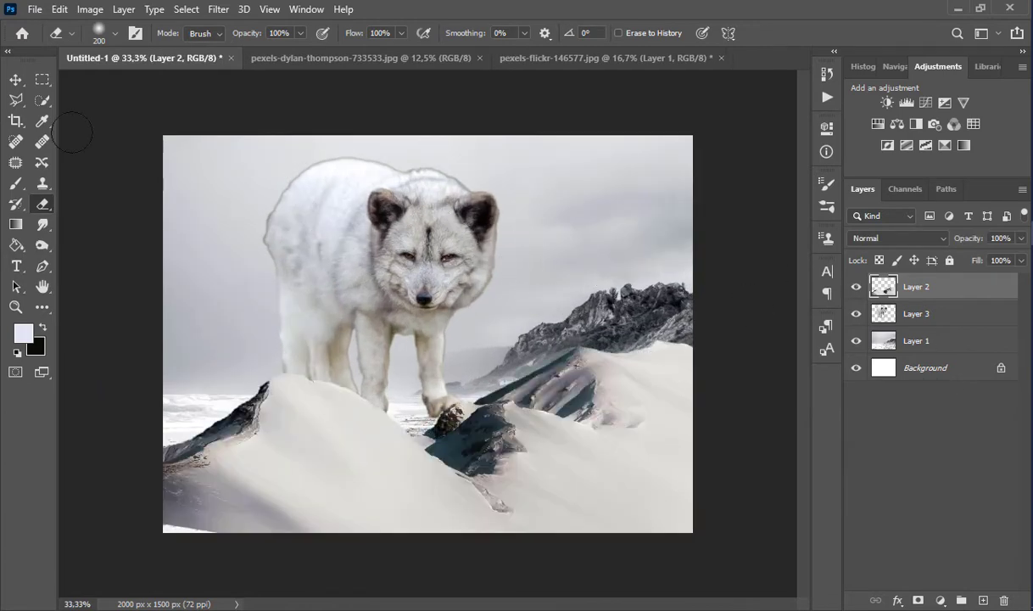
Soften the edge of the fox's back and rump on Layer 3 with a 150-pixel soft eraser.
{"action": "scroll", "coordinate": [436, 241], "scroll_direction": "up", "scroll_amount": 1}
{"action": "left_click", "coordinate": [975, 314]}
{"action": "scroll", "coordinate": [516, 276], "scroll_direction": "up", "scroll_amount": 1}
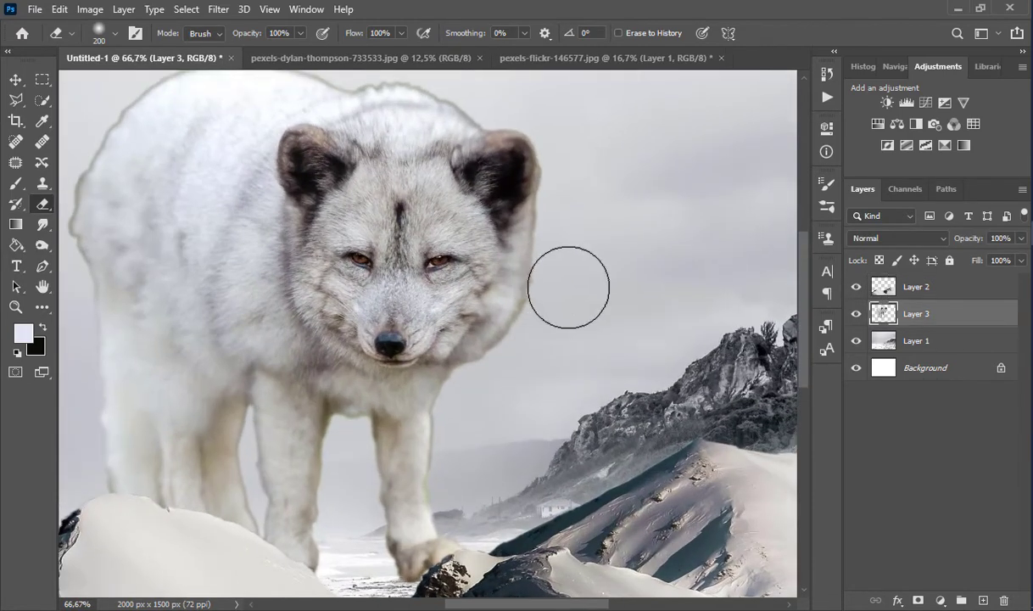
{"action": "key", "text": "bracketright"}
{"action": "key", "text": "bracketright"}
{"action": "key", "text": "bracketleft"}
{"action": "key", "text": "bracketleft"}
{"action": "key", "text": "bracketleft"}
{"action": "key", "text": "bracketleft"}
{"action": "scroll", "coordinate": [429, 293], "scroll_direction": "up", "scroll_amount": 1}
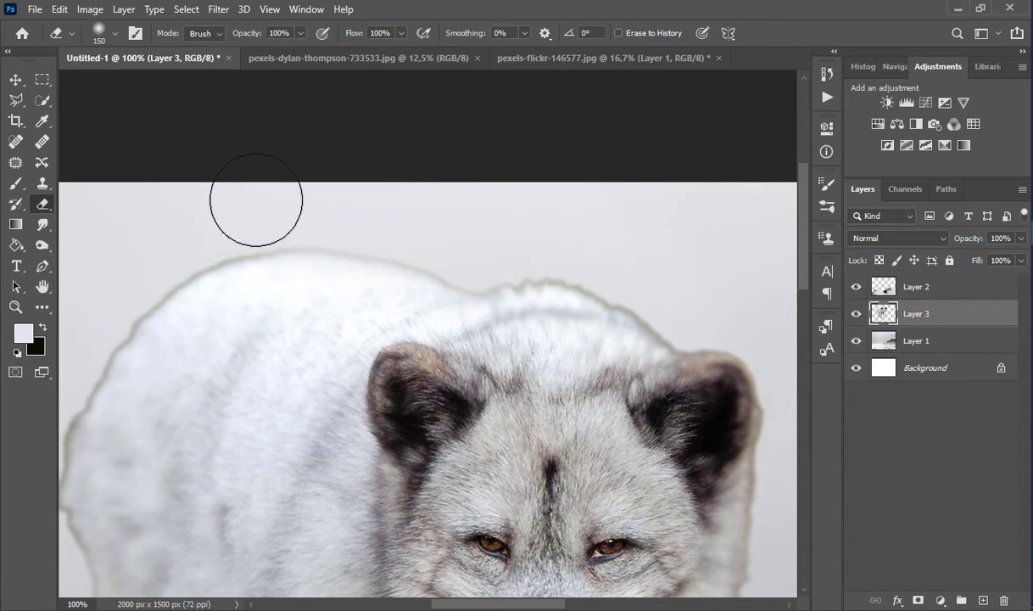
{"action": "left_click_drag", "start_coordinate": [210, 216], "coordinate": [443, 157]}
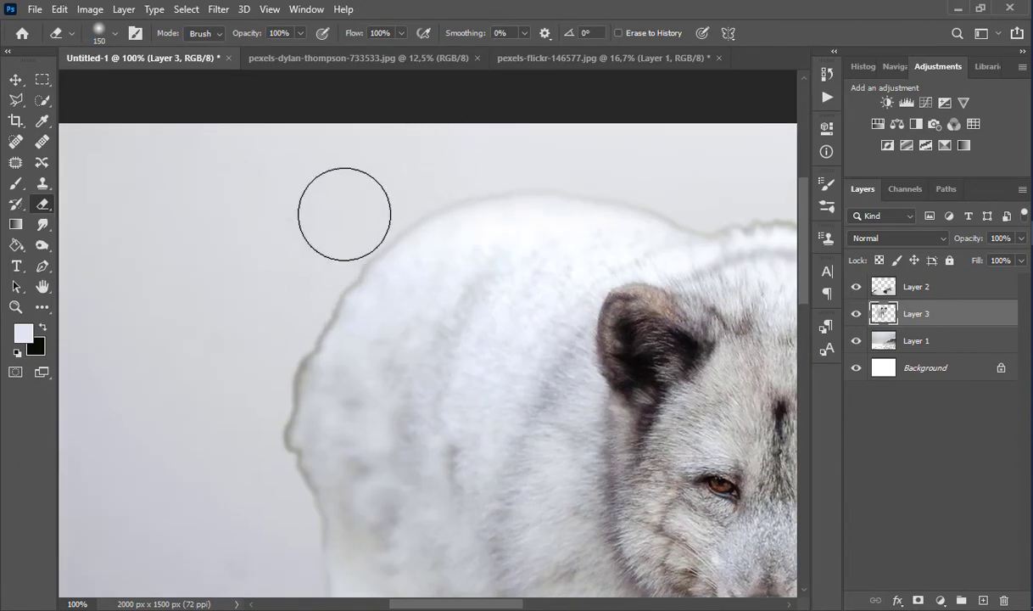
{"action": "mouse_move", "coordinate": [344, 213]}
{"action": "left_mouse_down"}
{"action": "mouse_move", "coordinate": [295, 252]}
{"action": "mouse_move", "coordinate": [234, 471]}
{"action": "left_mouse_up"}
{"action": "left_click_drag", "start_coordinate": [255, 410], "coordinate": [273, 232]}
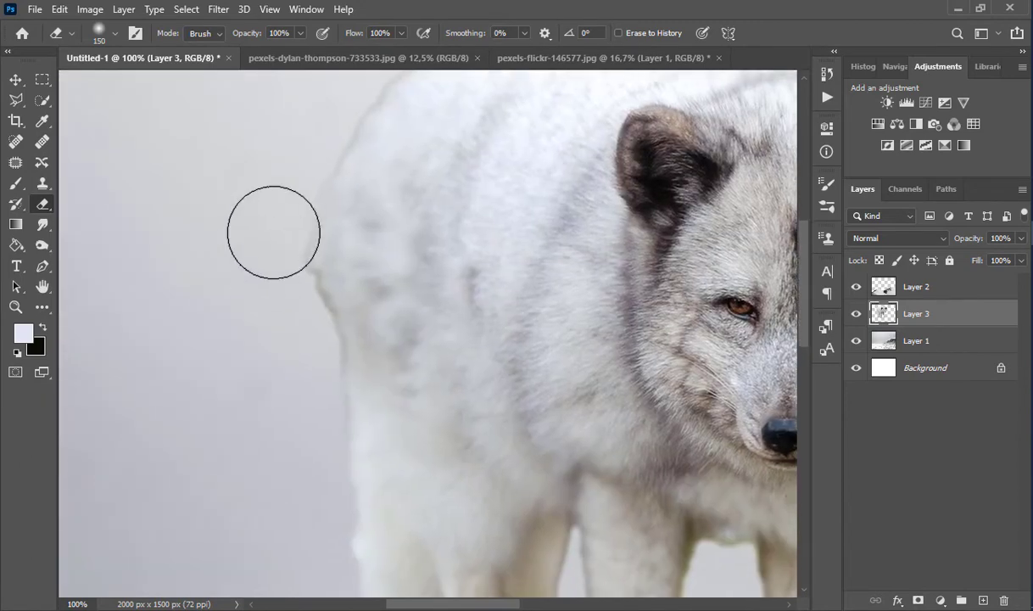
Soften the outline of the fox's hind and front legs above the snow hills with the same eraser.
{"action": "left_click", "coordinate": [297, 360], "text": "alt"}
{"action": "left_click_drag", "start_coordinate": [321, 428], "coordinate": [337, 236]}
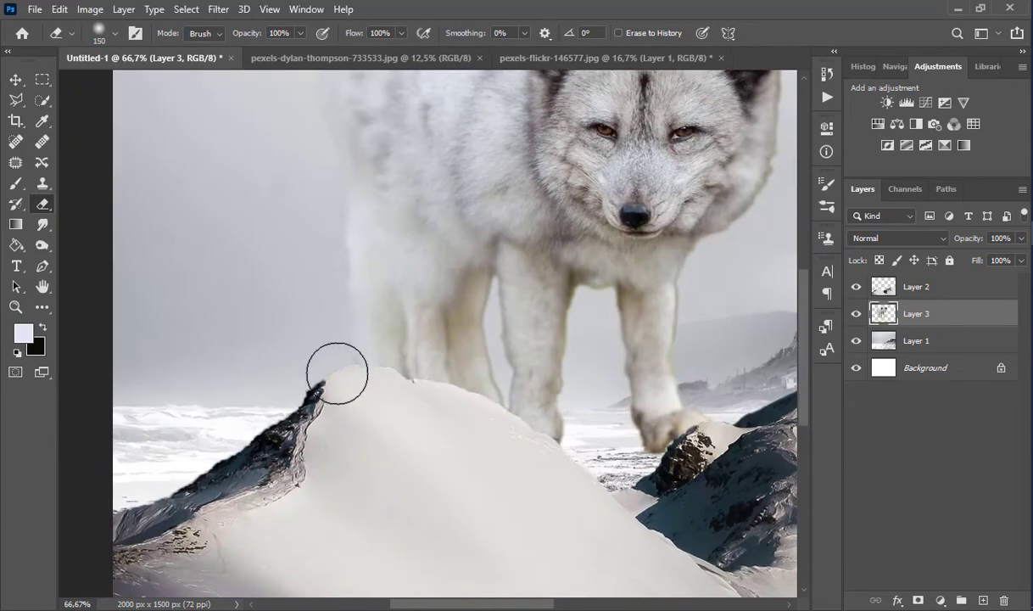
{"action": "left_click_drag", "start_coordinate": [334, 396], "coordinate": [317, 335]}
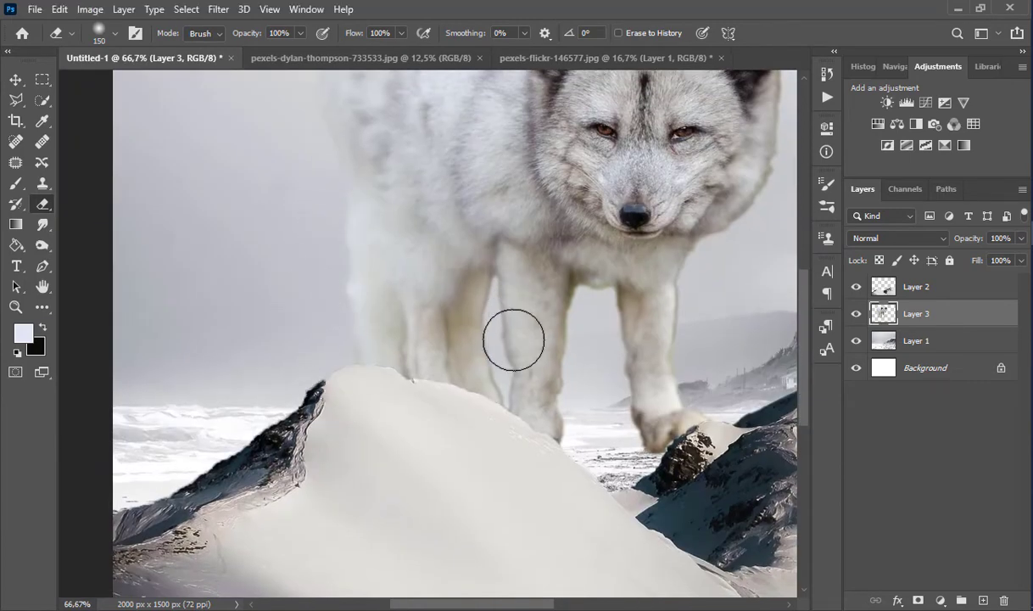
{"action": "mouse_move", "coordinate": [592, 353]}
{"action": "left_mouse_down"}
{"action": "mouse_move", "coordinate": [585, 383]}
{"action": "mouse_move", "coordinate": [604, 393]}
{"action": "mouse_move", "coordinate": [604, 450]}
{"action": "left_mouse_up"}
{"action": "left_click_drag", "start_coordinate": [685, 339], "coordinate": [602, 374]}
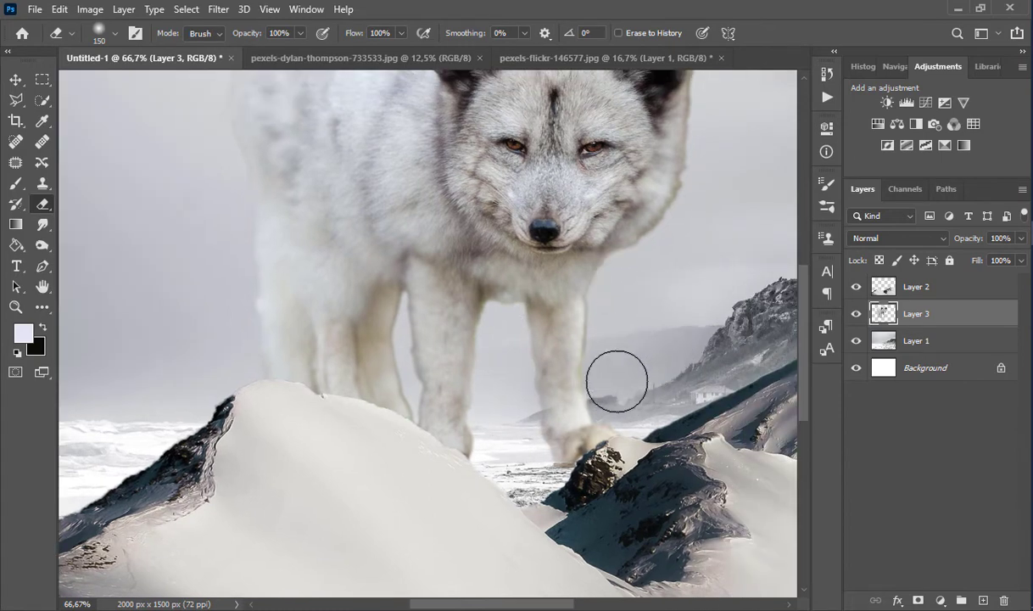
Soften the fox's jaw and cheek edge beside the distant rocks, reducing the eraser to 100 pixels.
{"action": "scroll", "coordinate": [634, 374], "scroll_direction": "down", "scroll_amount": 3}
{"action": "scroll", "coordinate": [492, 256], "scroll_direction": "up", "scroll_amount": 3}
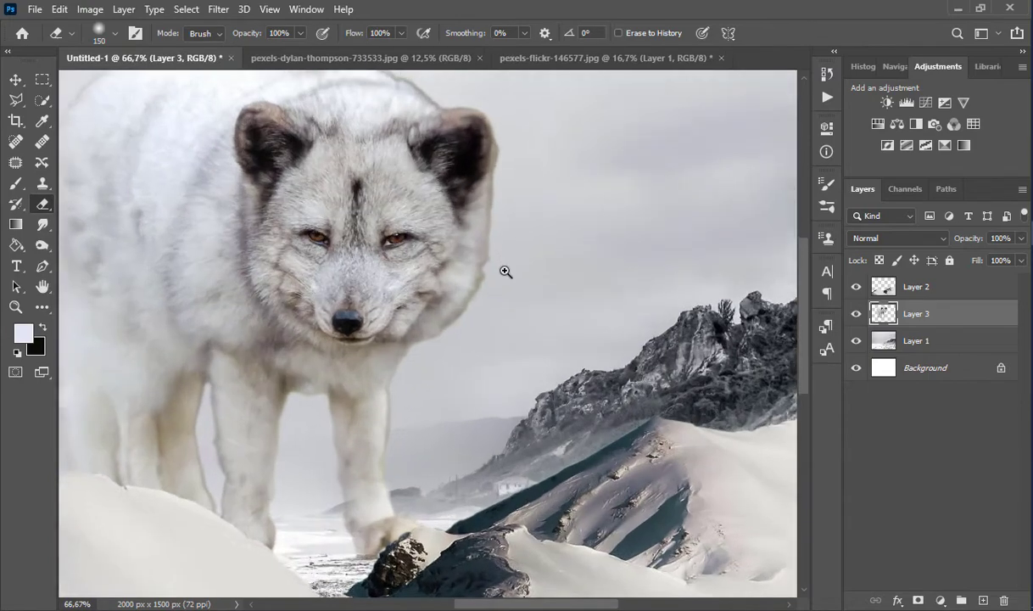
{"action": "scroll", "coordinate": [505, 271], "scroll_direction": "up", "scroll_amount": 2}
{"action": "mouse_move", "coordinate": [422, 481]}
{"action": "left_mouse_down"}
{"action": "mouse_move", "coordinate": [422, 416]}
{"action": "mouse_move", "coordinate": [457, 324]}
{"action": "left_mouse_up"}
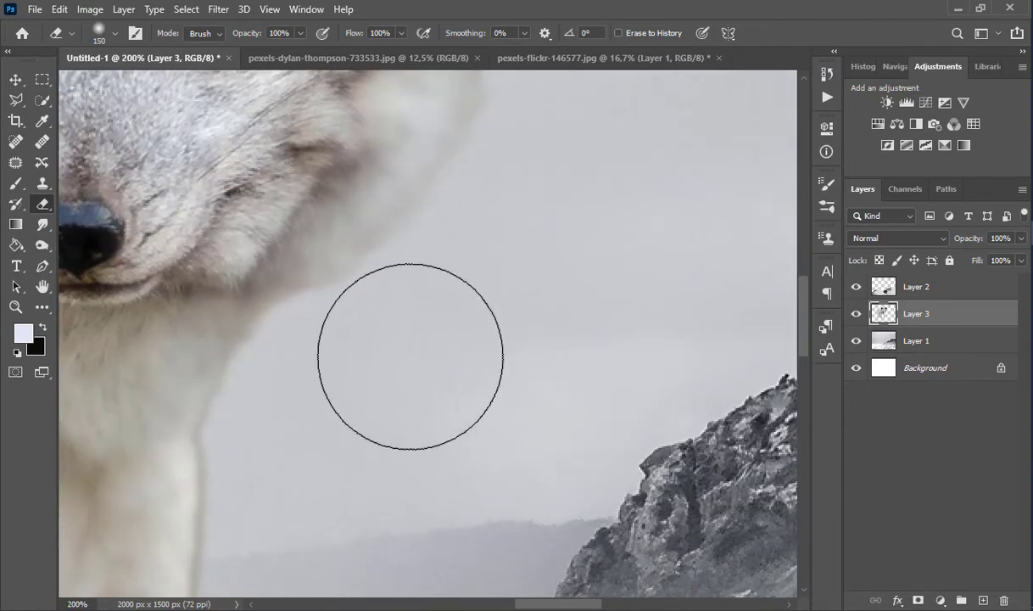
{"action": "key", "text": "bracketleft"}
{"action": "key", "text": "bracketleft"}
{"action": "scroll", "coordinate": [454, 323], "scroll_direction": "up", "scroll_amount": 5}
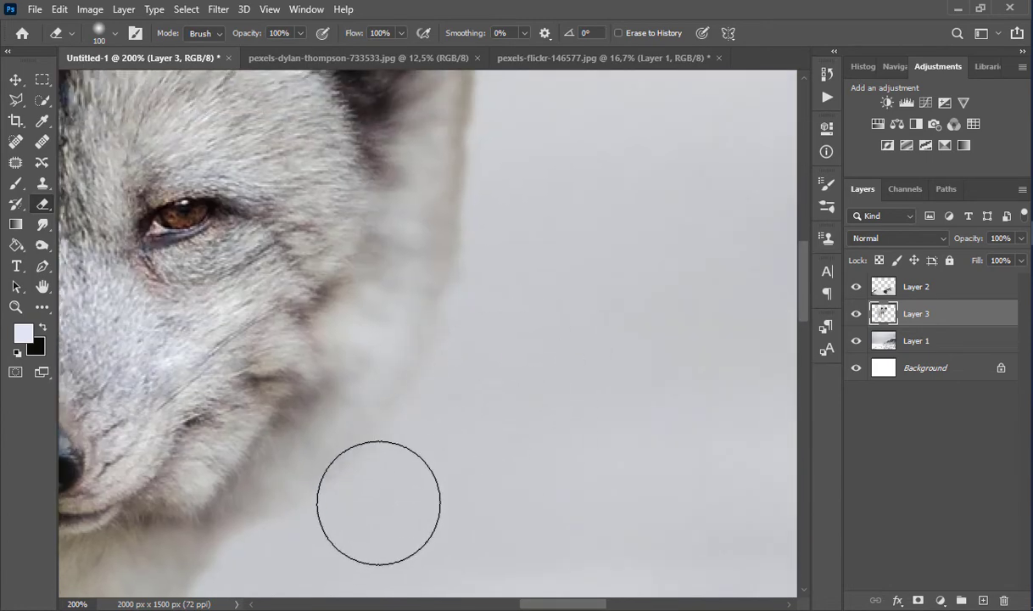
{"action": "scroll", "coordinate": [379, 502], "scroll_direction": "up", "scroll_amount": 5}
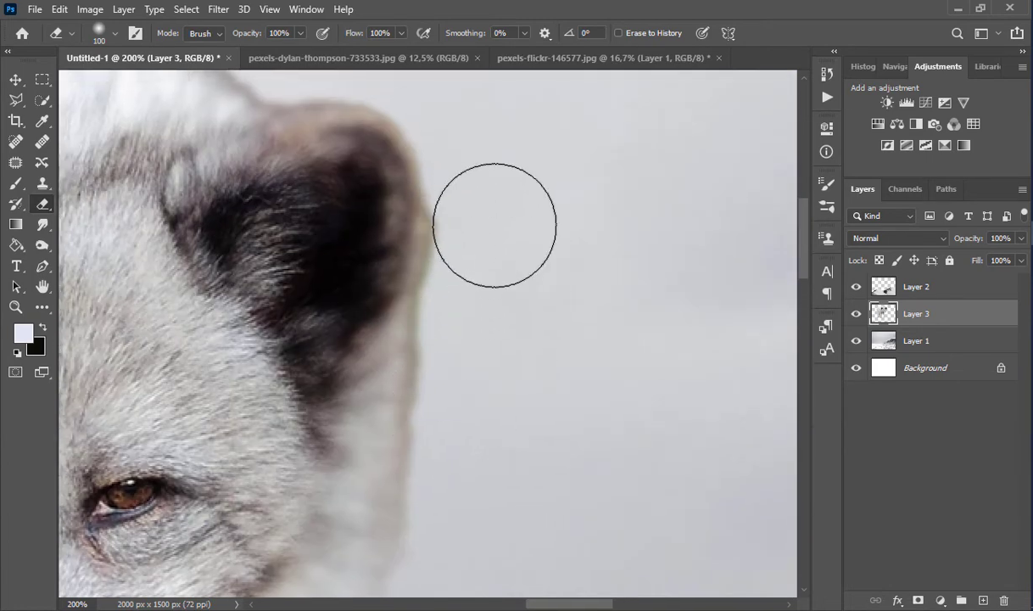
Clean up the outer edge of the ear nearest the rocks with a 70-pixel eraser.
{"action": "key", "text": "bracketleft"}
{"action": "key", "text": "bracketleft"}
{"action": "key", "text": "bracketleft"}
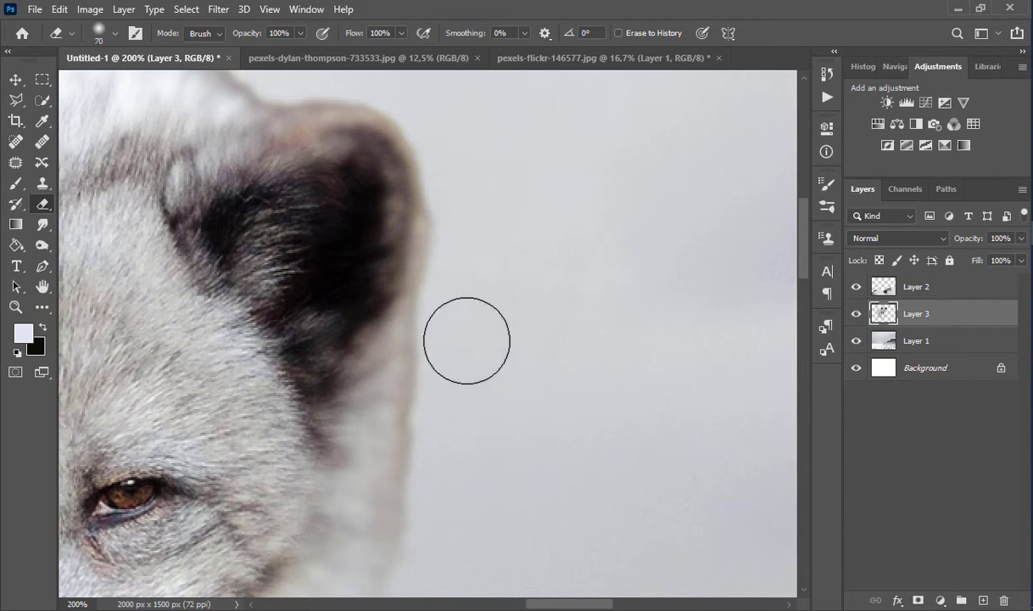
{"action": "left_click_drag", "start_coordinate": [461, 154], "coordinate": [544, 415]}
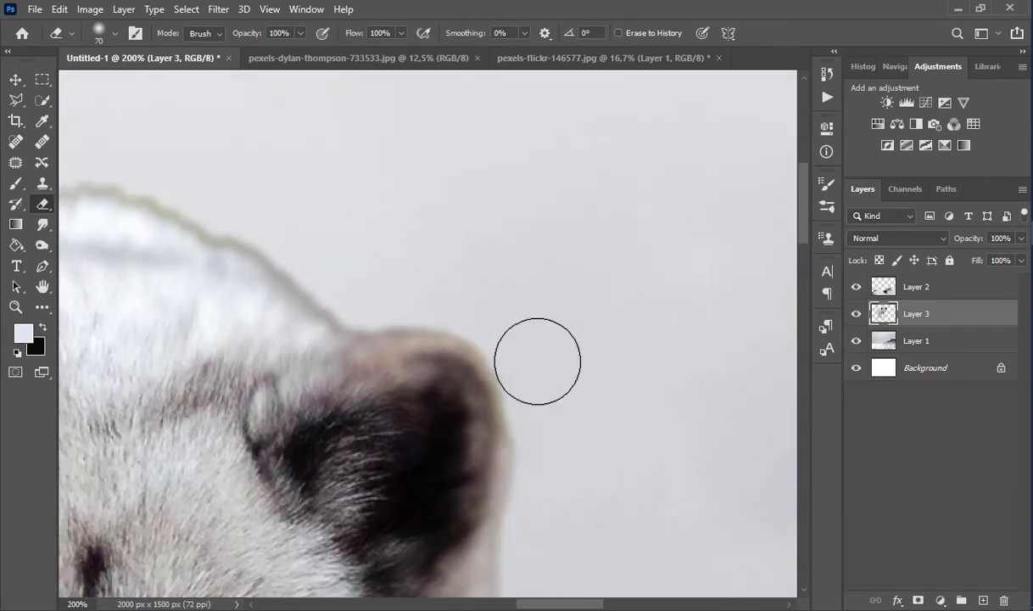
{"action": "mouse_move", "coordinate": [537, 361]}
{"action": "left_mouse_down"}
{"action": "mouse_move", "coordinate": [554, 404]}
{"action": "mouse_move", "coordinate": [554, 452]}
{"action": "left_mouse_up"}
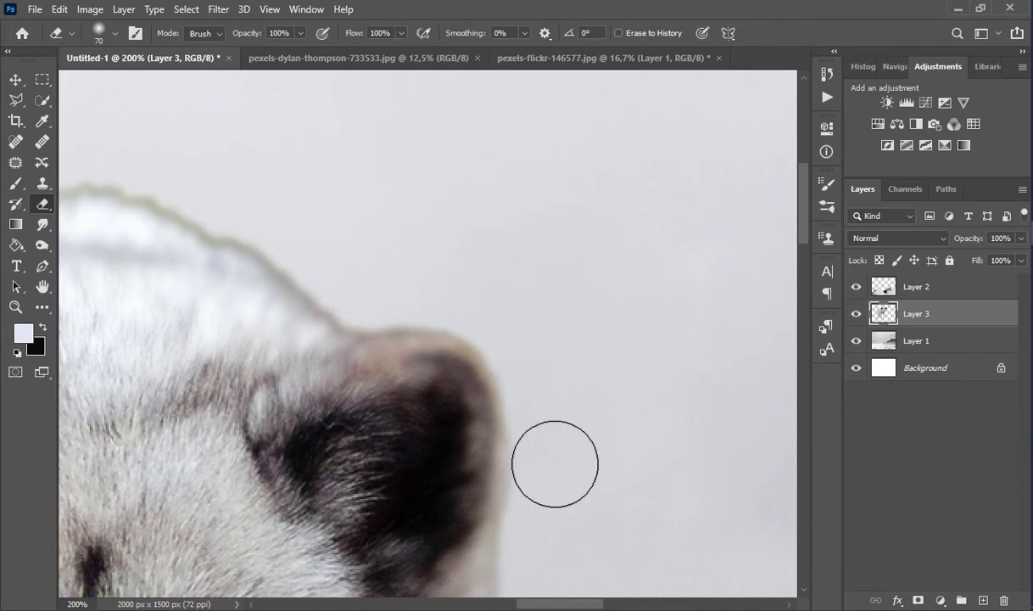
Erase the dark fringe along the top of the fox's head between the ear and the back.
{"action": "left_click_drag", "start_coordinate": [410, 246], "coordinate": [641, 327]}
{"action": "left_click_drag", "start_coordinate": [599, 357], "coordinate": [484, 283]}
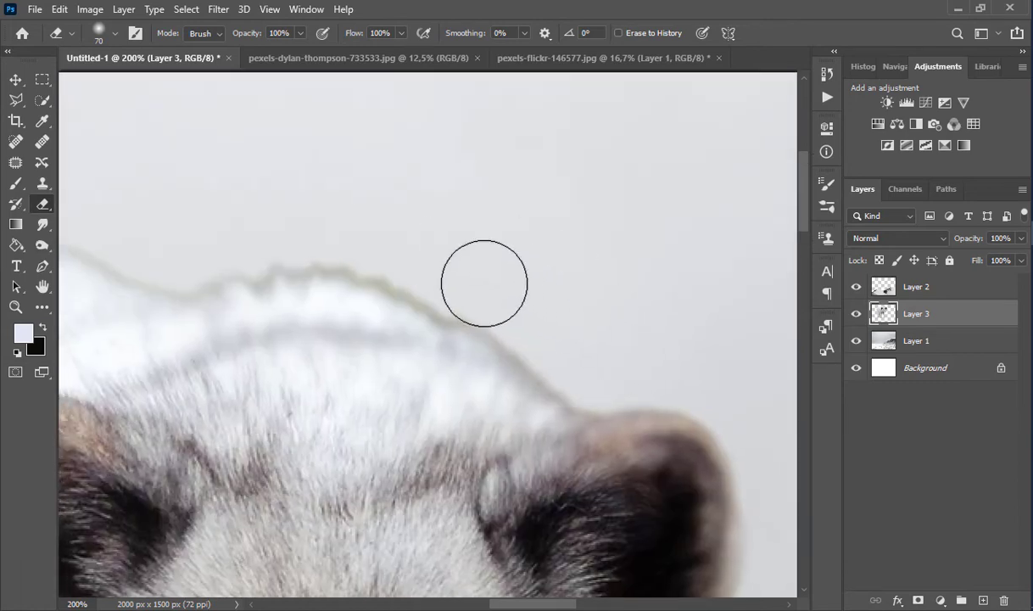
{"action": "mouse_move", "coordinate": [593, 339]}
{"action": "left_mouse_down"}
{"action": "mouse_move", "coordinate": [580, 363]}
{"action": "mouse_move", "coordinate": [585, 333]}
{"action": "mouse_move", "coordinate": [549, 336]}
{"action": "mouse_move", "coordinate": [470, 274]}
{"action": "left_mouse_up"}
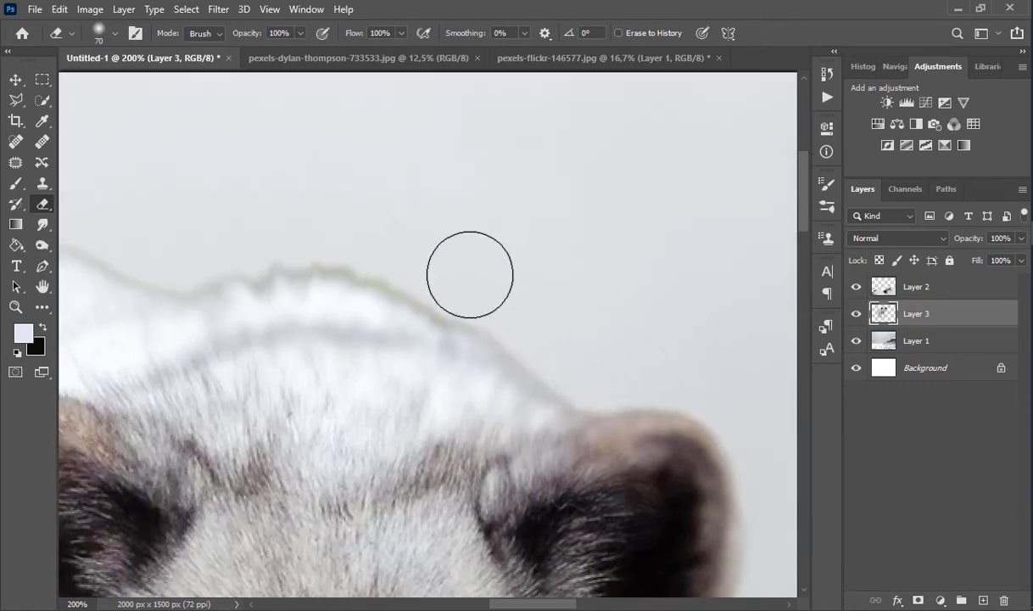
{"action": "left_click_drag", "start_coordinate": [376, 253], "coordinate": [528, 276]}
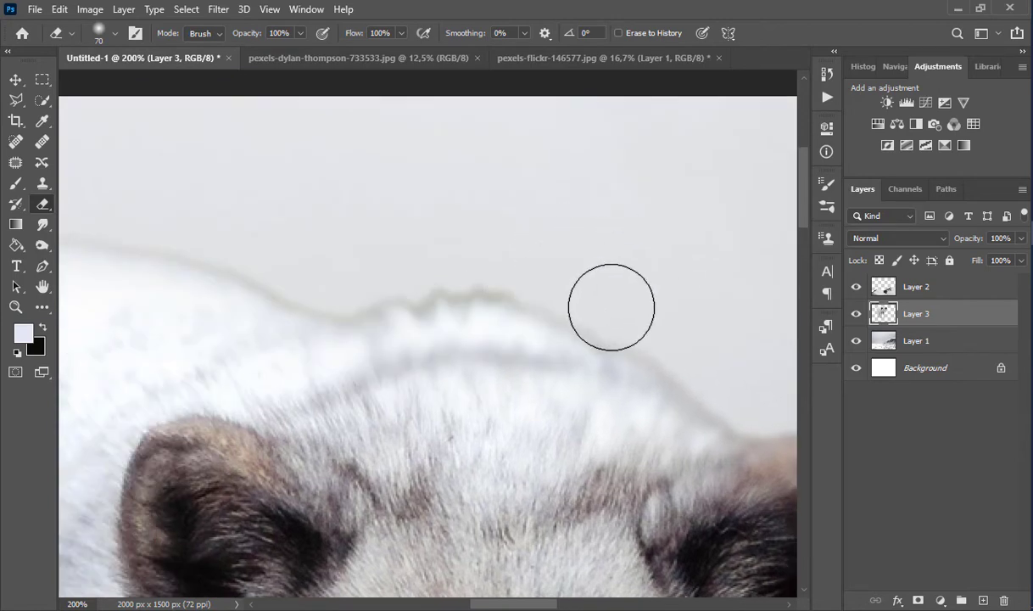
{"action": "mouse_move", "coordinate": [610, 307]}
{"action": "left_mouse_down"}
{"action": "mouse_move", "coordinate": [504, 258]}
{"action": "mouse_move", "coordinate": [480, 263]}
{"action": "left_mouse_up"}
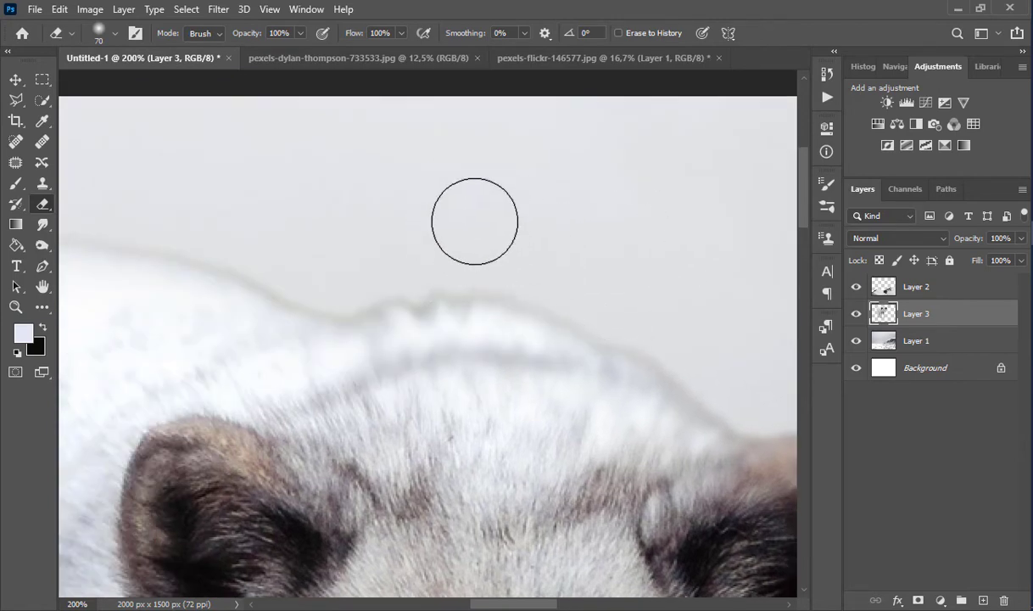
{"action": "mouse_move", "coordinate": [404, 232]}
{"action": "left_mouse_down"}
{"action": "mouse_move", "coordinate": [350, 279]}
{"action": "mouse_move", "coordinate": [420, 249]}
{"action": "mouse_move", "coordinate": [631, 240]}
{"action": "left_mouse_up"}
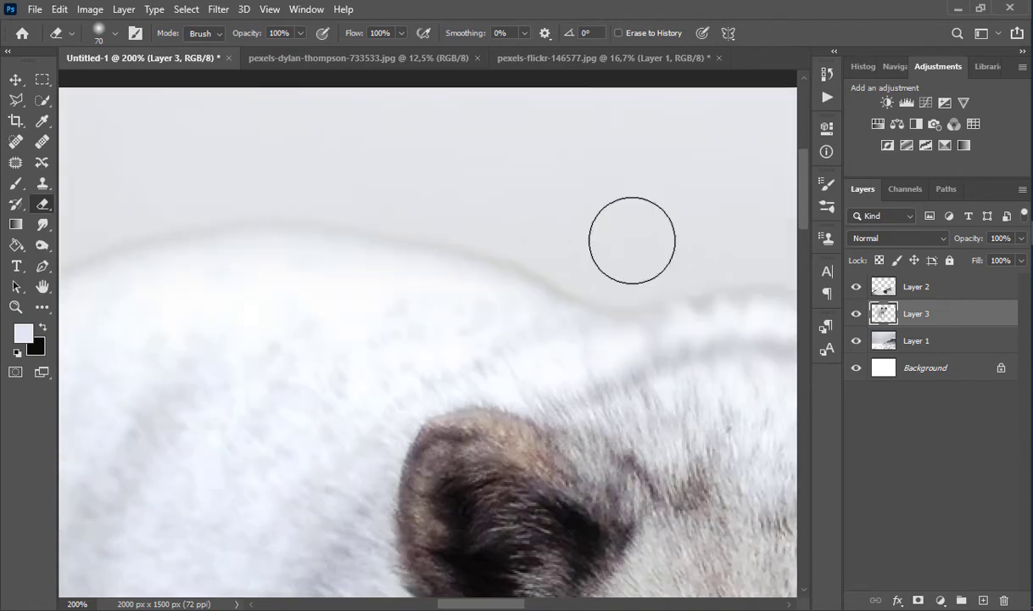
Inspect the softened fox in the whole composition, toggling Layer 3's visibility to compare.
{"action": "left_click", "coordinate": [529, 222], "text": "alt"}
{"action": "left_click", "coordinate": [529, 222], "text": "alt"}
{"action": "left_click", "coordinate": [528, 221], "text": "alt"}
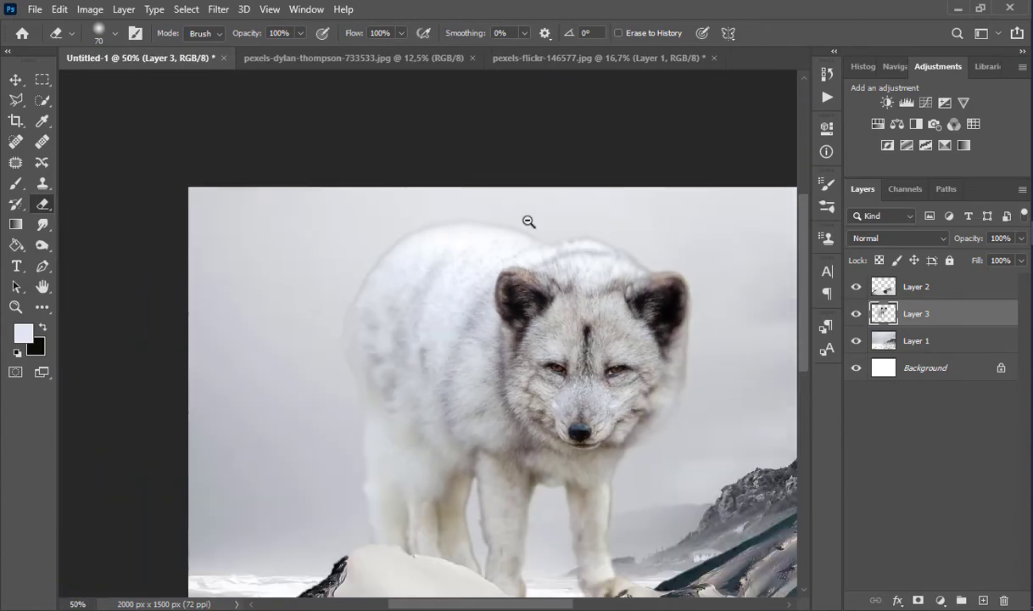
{"action": "left_click", "coordinate": [528, 221], "text": "alt"}
{"action": "left_click", "coordinate": [527, 224], "text": "alt"}
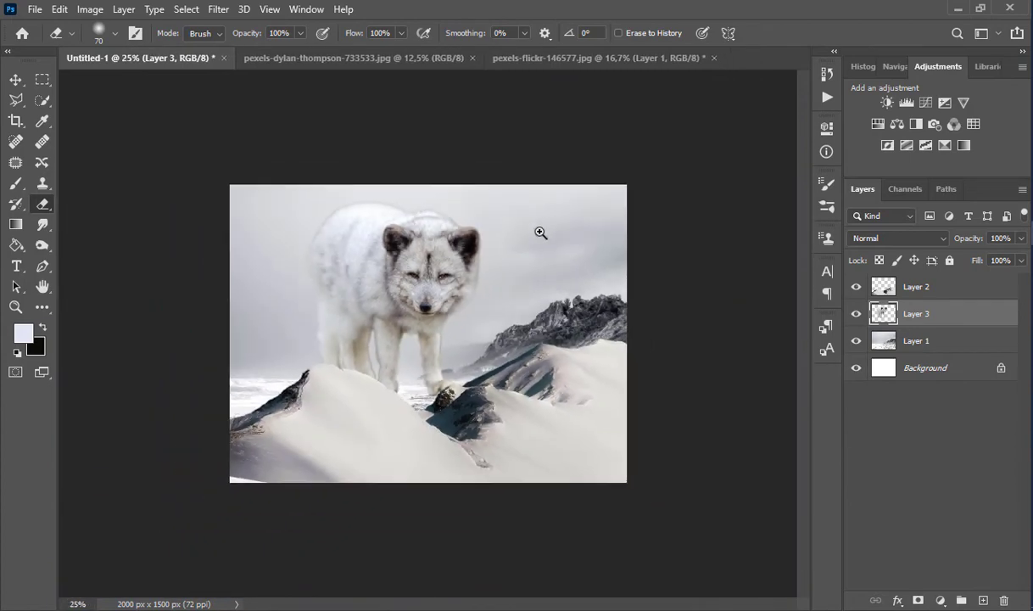
{"action": "left_click", "coordinate": [435, 361], "text": "ctrl"}
{"action": "left_click", "coordinate": [856, 314]}
{"action": "left_click", "coordinate": [855, 313]}
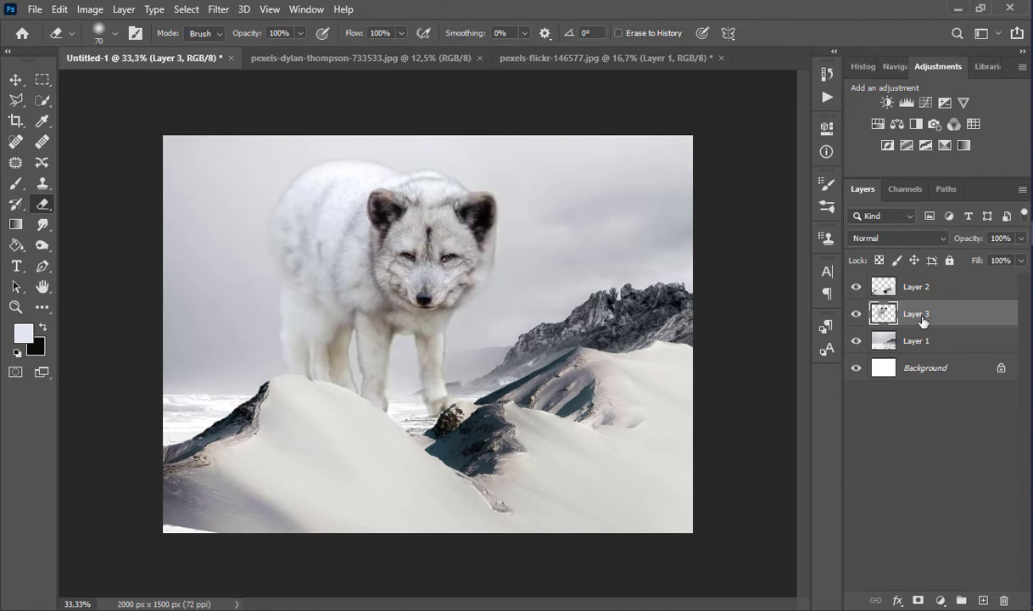
Add a new layer above the fox and paint light grey mist across its lower legs with a 250-pixel Soft Round brush.
{"action": "left_click", "coordinate": [983, 600]}
{"action": "left_click", "coordinate": [15, 182]}
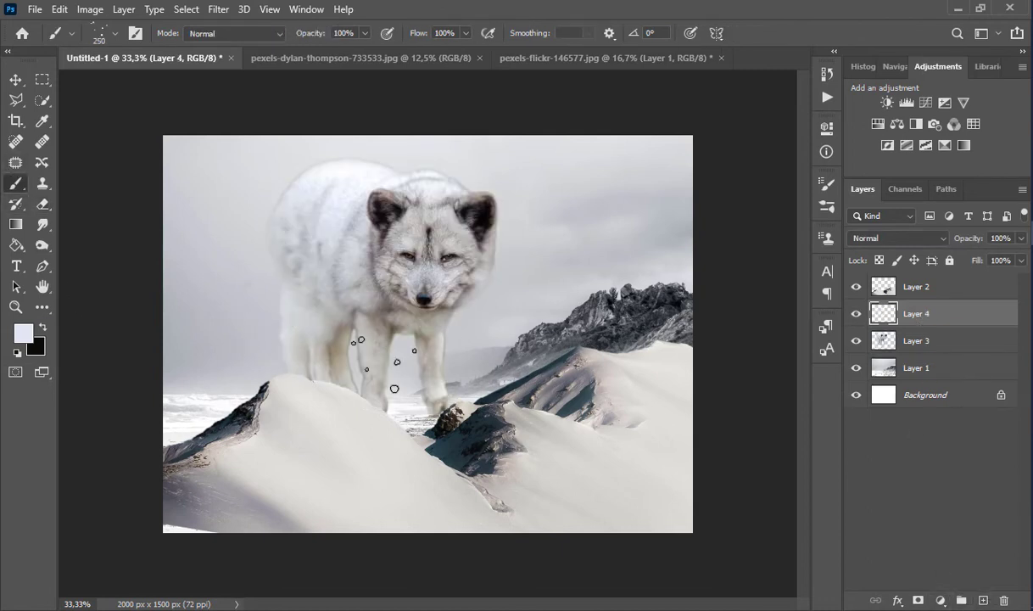
{"action": "right_click", "coordinate": [550, 311]}
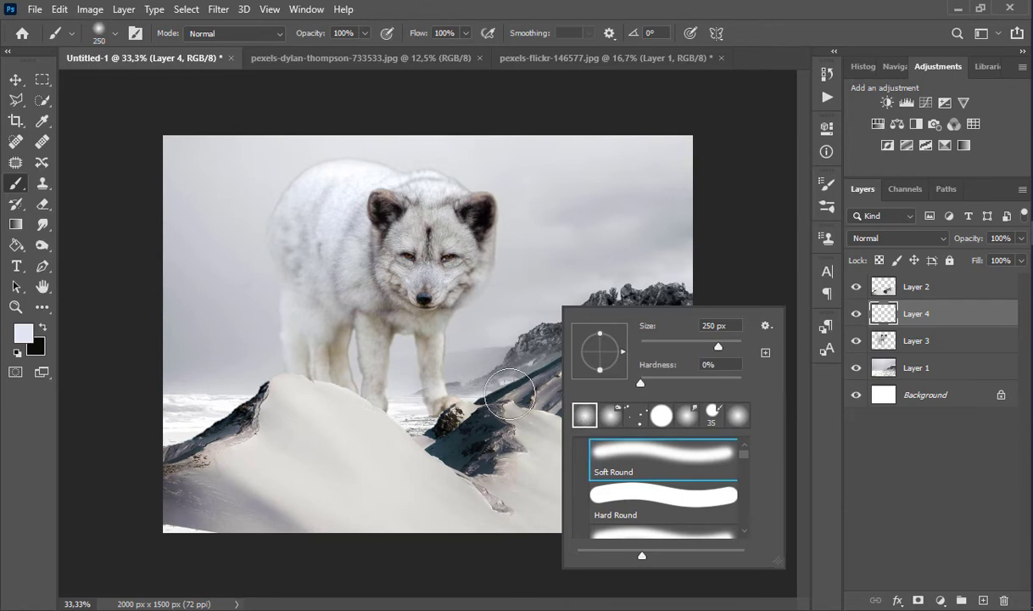
{"action": "left_click", "coordinate": [510, 392]}
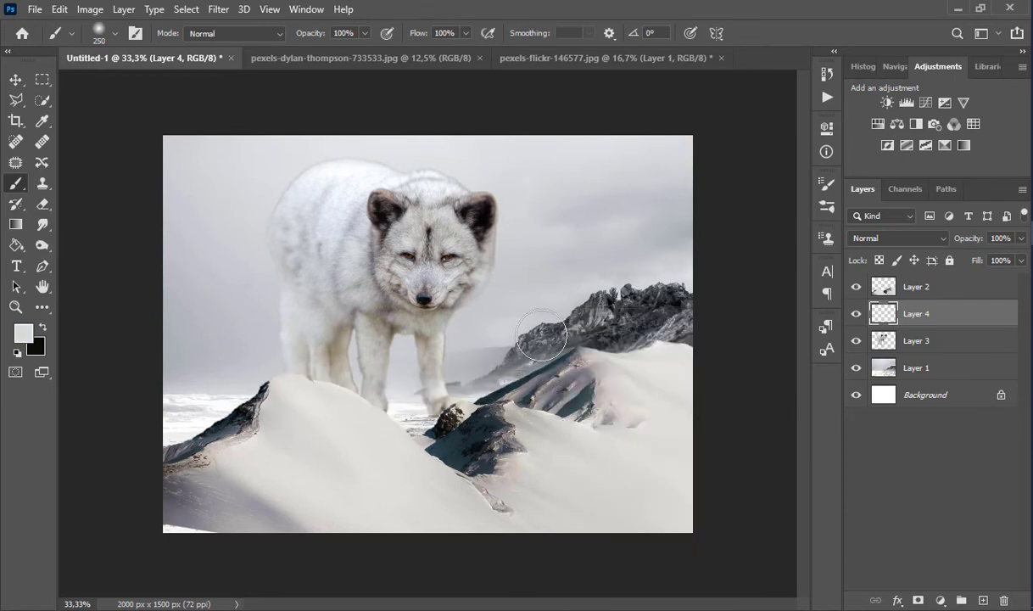
{"action": "mouse_move", "coordinate": [534, 398]}
{"action": "left_mouse_down"}
{"action": "mouse_move", "coordinate": [430, 413]}
{"action": "mouse_move", "coordinate": [297, 403]}
{"action": "mouse_move", "coordinate": [512, 387]}
{"action": "mouse_move", "coordinate": [473, 398]}
{"action": "mouse_move", "coordinate": [265, 403]}
{"action": "left_mouse_up"}
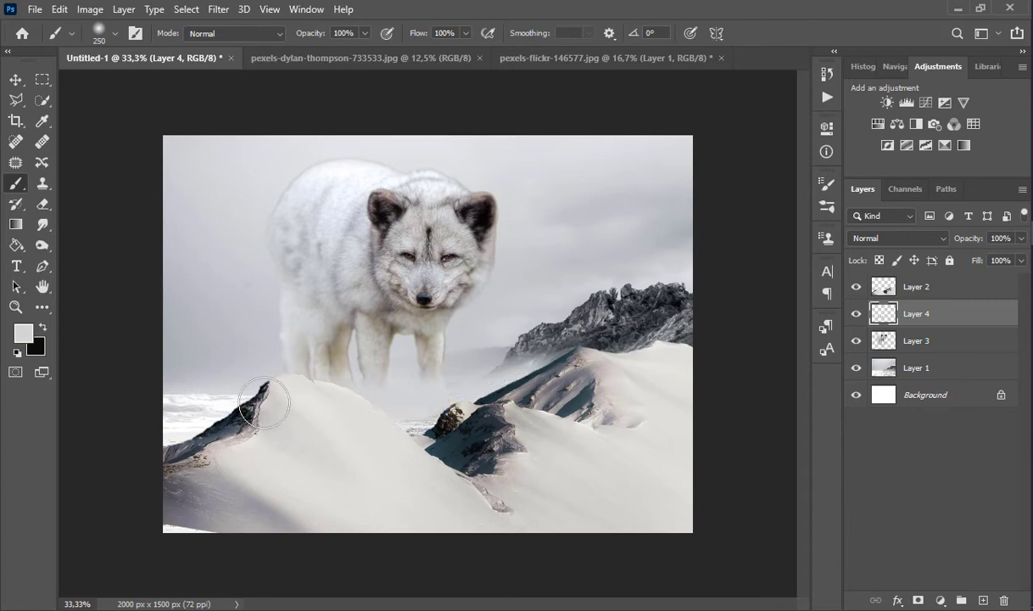
Set the mist layer to Soft Light, duplicate it, and adjust the copy downward with Free Transform.
{"action": "left_click", "coordinate": [894, 237]}
{"action": "left_click", "coordinate": [886, 413]}
{"action": "key", "text": "ctrl+j"}
{"action": "key", "text": "v"}
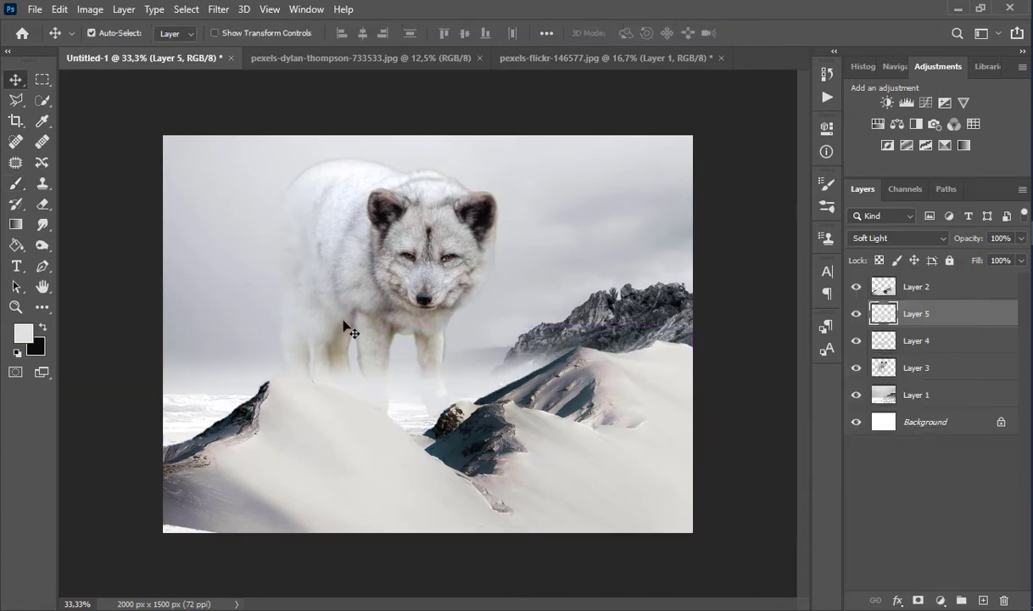
{"action": "key", "text": "ctrl+t"}
{"action": "left_click_drag", "start_coordinate": [427, 328], "coordinate": [428, 367]}
{"action": "key", "text": "Return"}
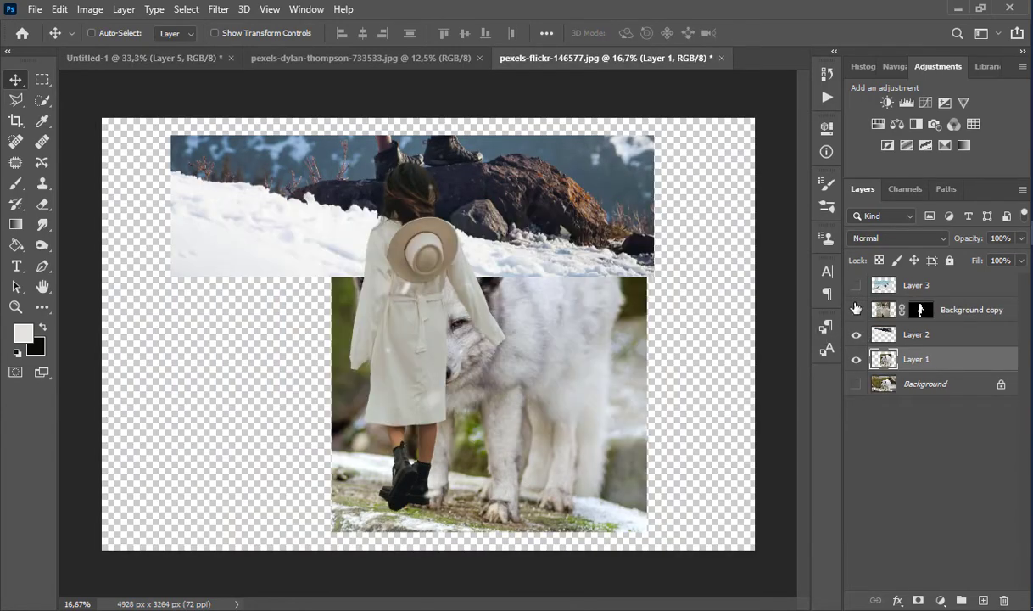
Hide the woman in pexels-flickr-146577.jpg, bring its snow-and-rock Layer 2 into Untitled-1, and place it above all other layers.
{"action": "left_click", "coordinate": [856, 310]}
{"action": "left_click", "coordinate": [882, 335]}
{"action": "left_click_drag", "start_coordinate": [517, 252], "coordinate": [721, 405]}
{"action": "left_click_drag", "start_coordinate": [916, 309], "coordinate": [915, 280]}
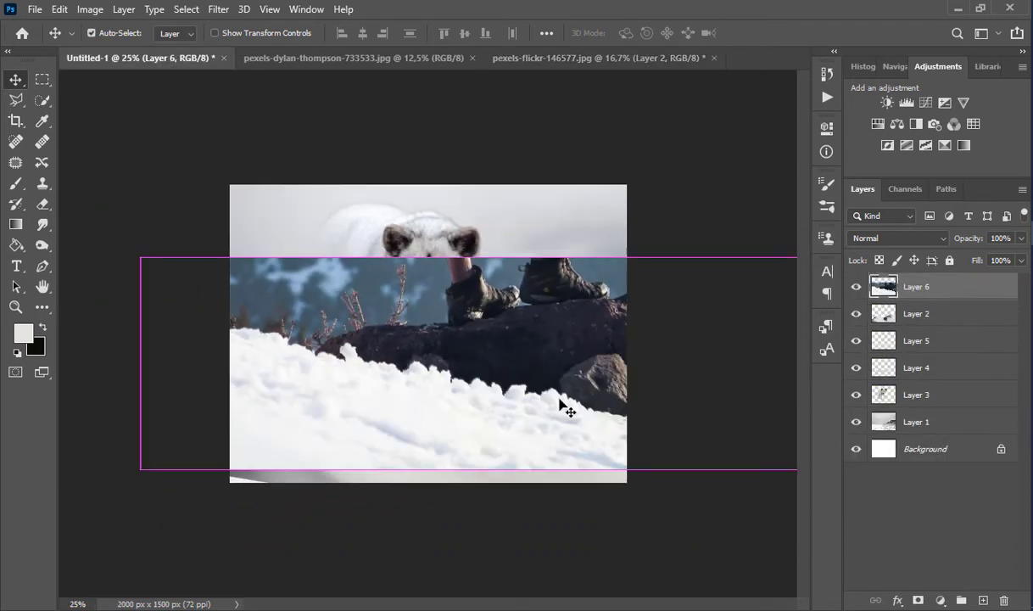
Scale the snow-and-rock strip to 56.86%, tilt it down toward the rock side, and place it along the image's lower edge.
{"action": "key", "text": "ctrl+t"}
{"action": "left_click_drag", "start_coordinate": [143, 258], "coordinate": [580, 385]}
{"action": "left_click_drag", "start_coordinate": [636, 443], "coordinate": [254, 399]}
{"action": "left_click_drag", "start_coordinate": [519, 441], "coordinate": [622, 380]}
{"action": "left_click_drag", "start_coordinate": [545, 399], "coordinate": [520, 489]}
{"action": "left_click_drag", "start_coordinate": [609, 433], "coordinate": [612, 465]}
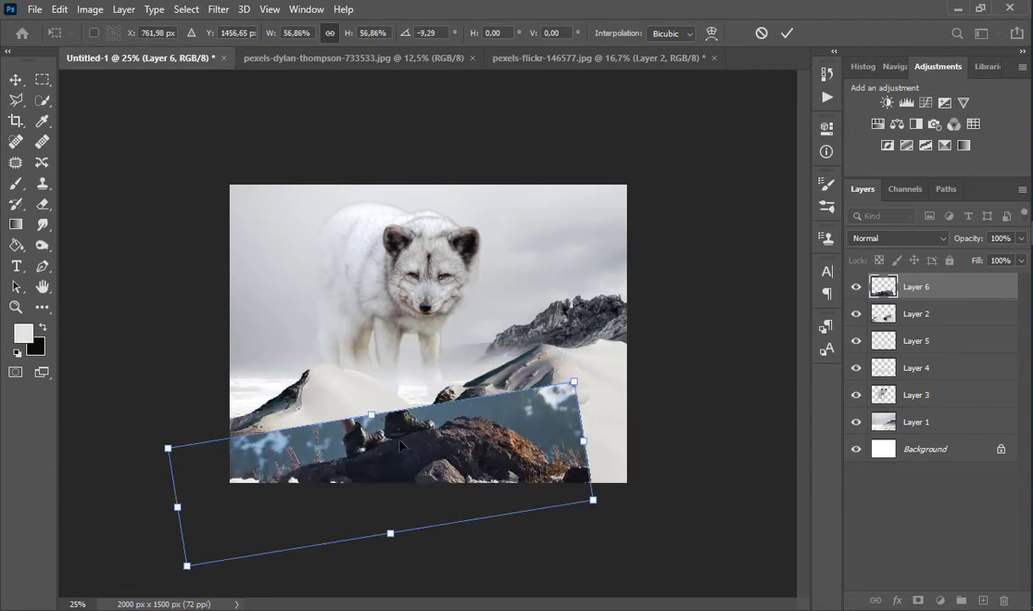
{"action": "left_click_drag", "start_coordinate": [396, 444], "coordinate": [407, 423]}
{"action": "left_click_drag", "start_coordinate": [636, 437], "coordinate": [647, 463]}
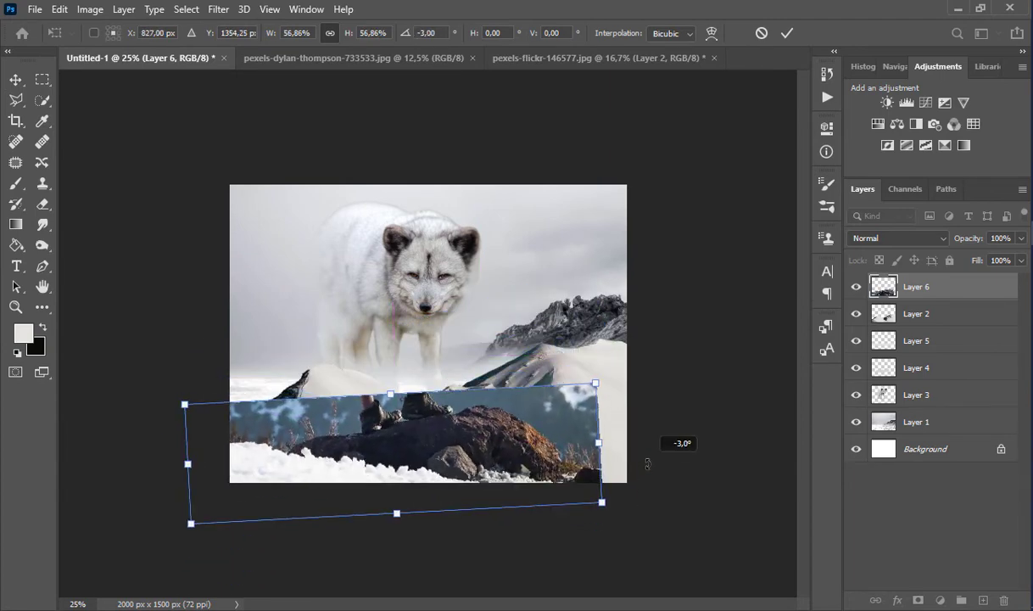
{"action": "left_click_drag", "start_coordinate": [640, 507], "coordinate": [652, 528]}
{"action": "key", "text": "Return"}
{"action": "left_click_drag", "start_coordinate": [408, 481], "coordinate": [415, 481]}
Select the blue backdrop, twigs and boots above the rock on Layer 6 with Quick Selection and delete them.
{"action": "key", "text": "ctrl+plus"}
{"action": "key", "text": "w"}
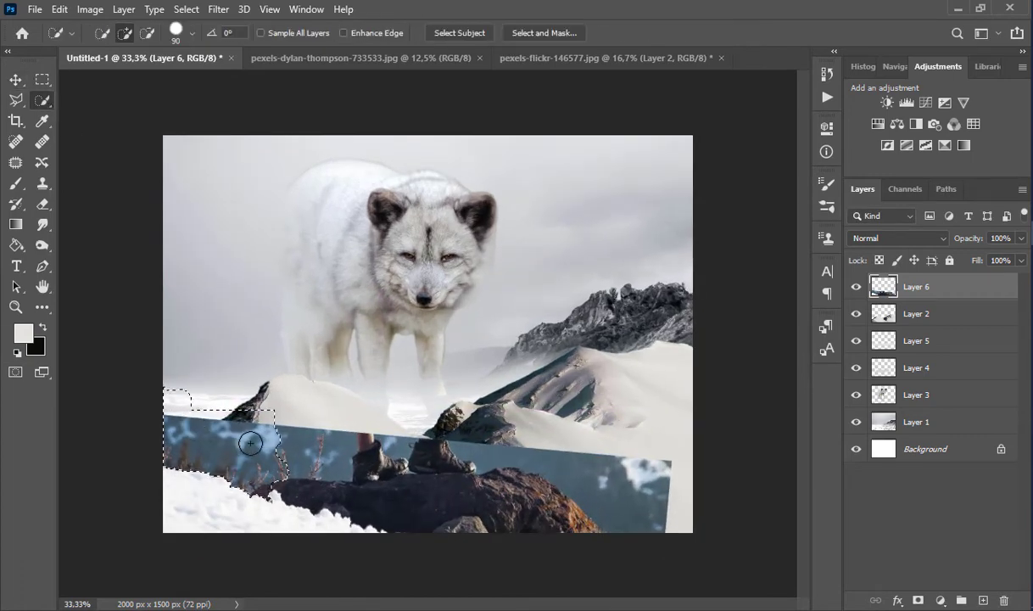
{"action": "key", "text": "ctrl+plus"}
{"action": "key", "text": "ctrl+plus"}
{"action": "scroll", "coordinate": [286, 414], "scroll_direction": "down", "scroll_amount": 1}
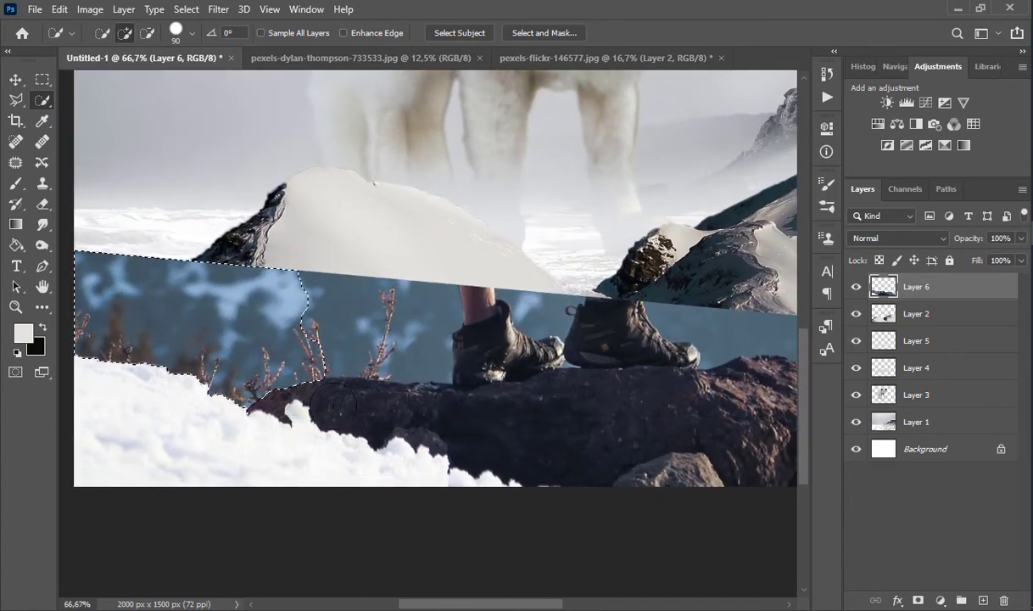
{"action": "mouse_move", "coordinate": [327, 325]}
{"action": "left_mouse_down"}
{"action": "mouse_move", "coordinate": [413, 295]}
{"action": "mouse_move", "coordinate": [433, 318]}
{"action": "mouse_move", "coordinate": [513, 325]}
{"action": "mouse_move", "coordinate": [505, 297]}
{"action": "left_mouse_up"}
{"action": "scroll", "coordinate": [500, 318], "scroll_direction": "right", "scroll_amount": 3}
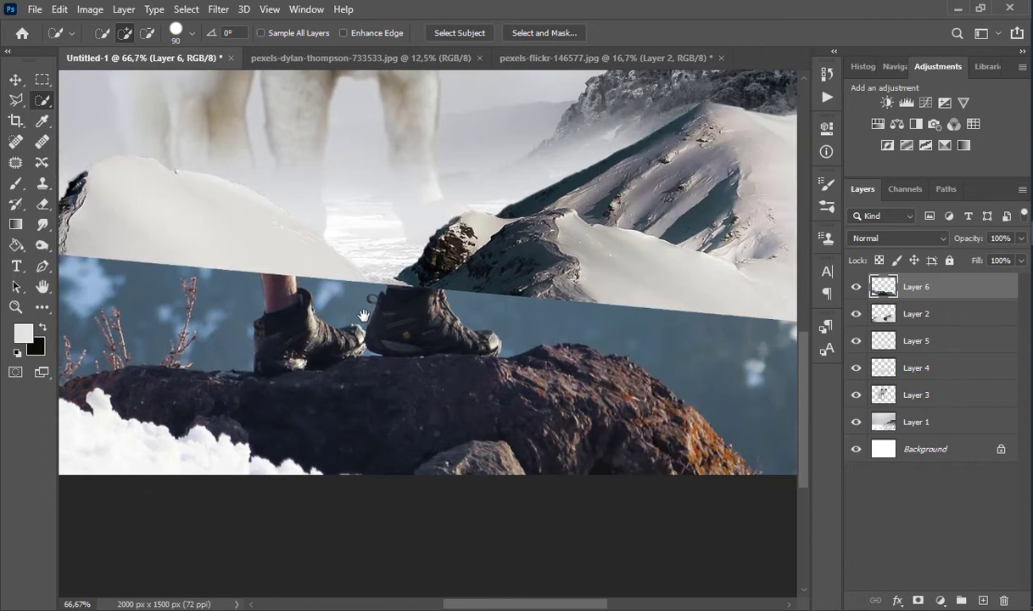
{"action": "mouse_move", "coordinate": [303, 310]}
{"action": "left_mouse_down"}
{"action": "mouse_move", "coordinate": [283, 315]}
{"action": "mouse_move", "coordinate": [488, 308]}
{"action": "mouse_move", "coordinate": [501, 356]}
{"action": "mouse_move", "coordinate": [471, 351]}
{"action": "mouse_move", "coordinate": [477, 366]}
{"action": "mouse_move", "coordinate": [543, 370]}
{"action": "mouse_move", "coordinate": [593, 407]}
{"action": "left_mouse_up"}
{"action": "left_click_drag", "start_coordinate": [519, 381], "coordinate": [346, 310]}
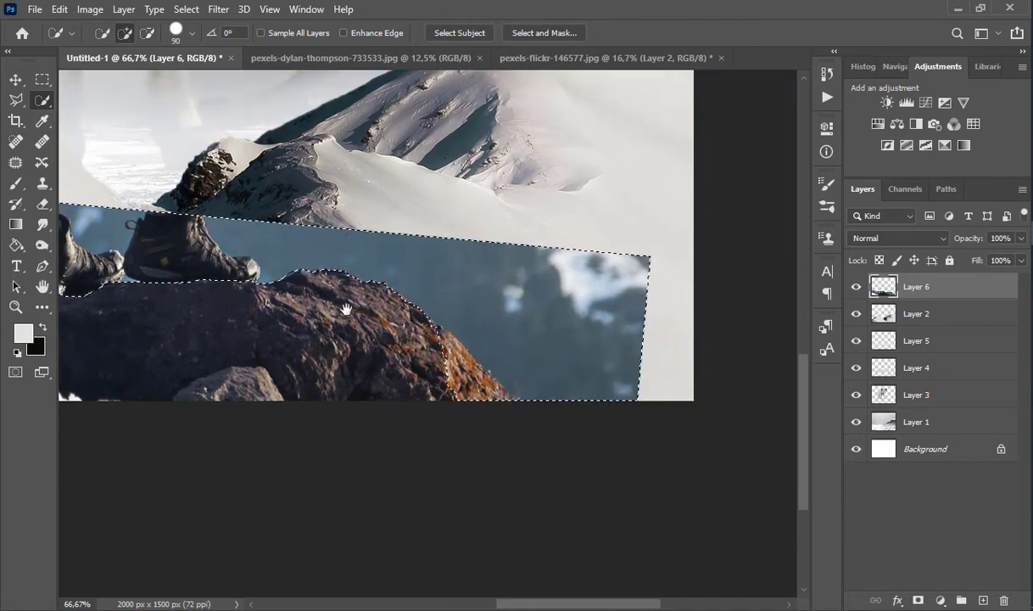
{"action": "left_click_drag", "start_coordinate": [429, 353], "coordinate": [468, 402]}
{"action": "key", "text": "ctrl+minus"}
{"action": "key", "text": "ctrl+minus"}
{"action": "key", "text": "ctrl+minus"}
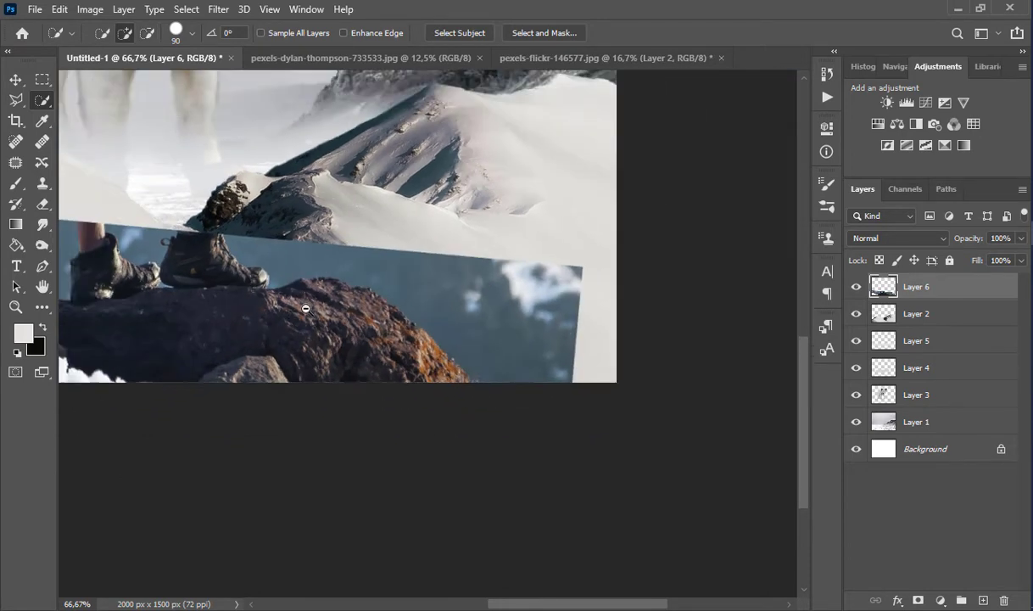
{"action": "key", "text": "Delete"}
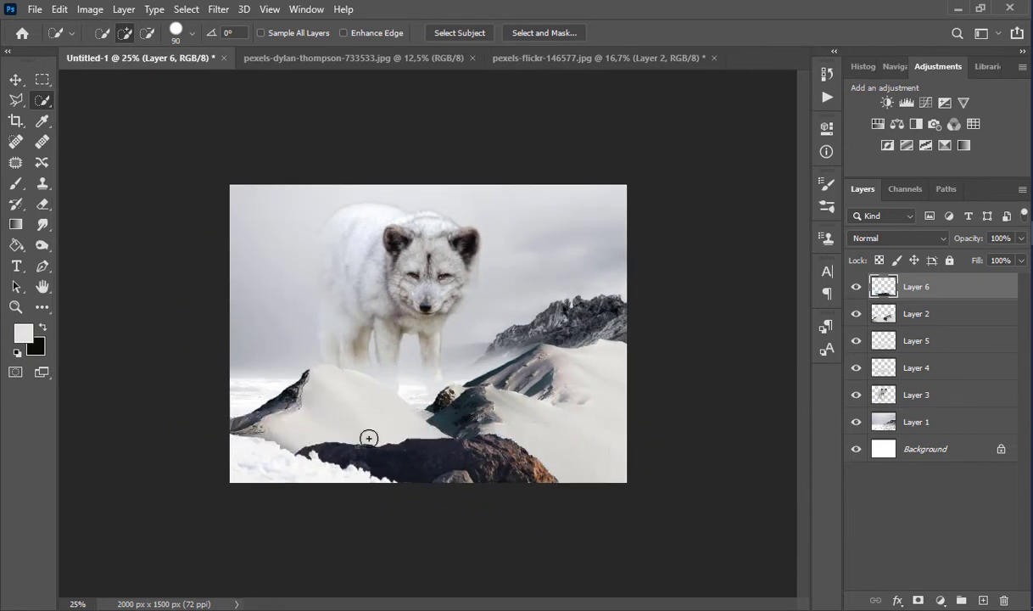
Erase the leftover edge lines of the deleted backdrop across the snow hills with a 400-pixel hard eraser.
{"action": "key", "text": "ctrl+plus"}
{"action": "left_click", "coordinate": [41, 245]}
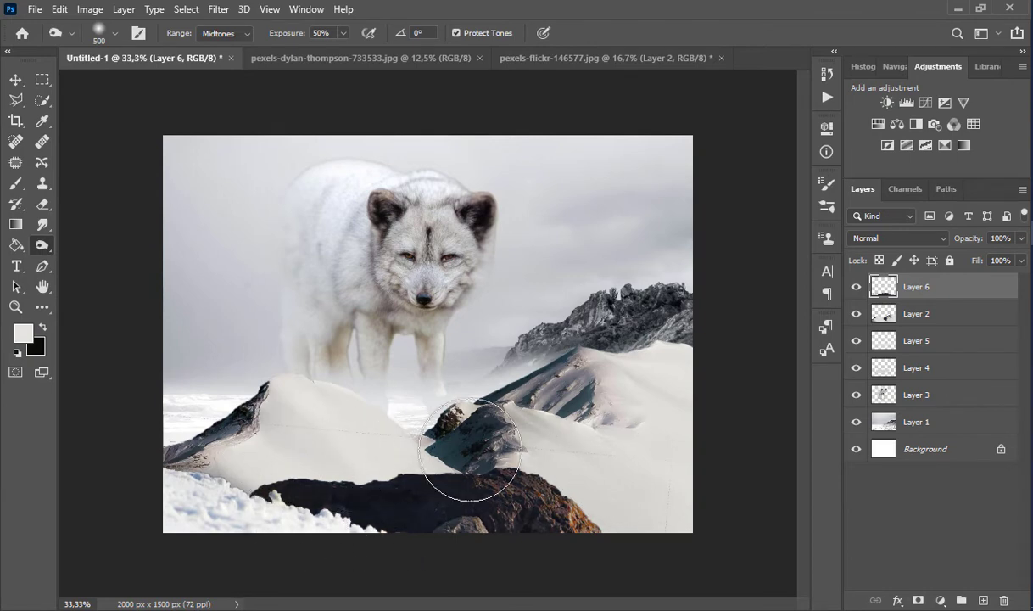
{"action": "key", "text": "ctrl+plus"}
{"action": "key", "text": "ctrl+plus"}
{"action": "key", "text": "ctrl+minus"}
{"action": "key", "text": "e"}
{"action": "right_click", "coordinate": [337, 376]}
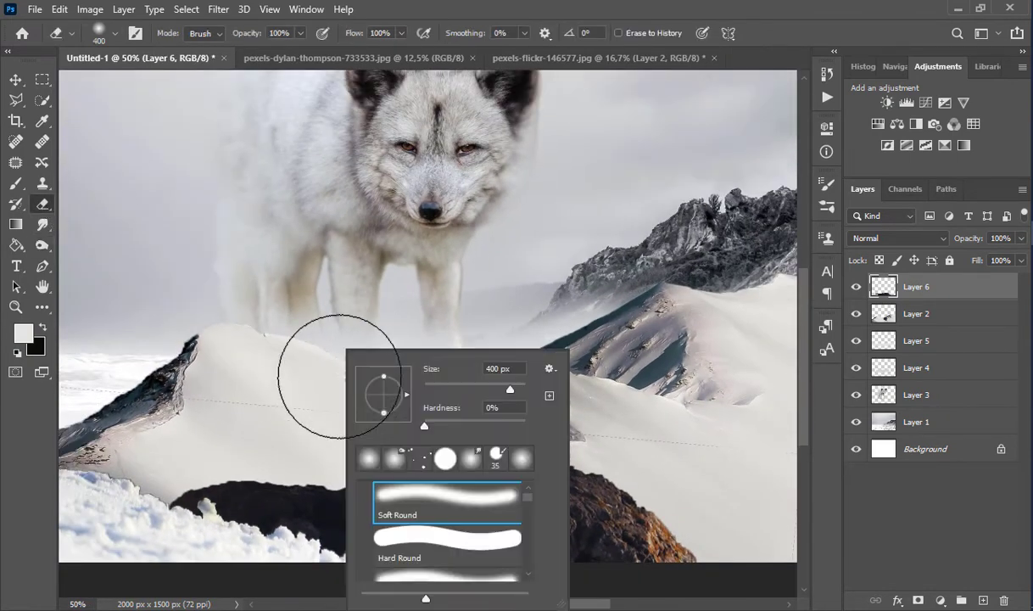
{"action": "left_click", "coordinate": [440, 463]}
{"action": "mouse_move", "coordinate": [276, 363]}
{"action": "left_mouse_down"}
{"action": "mouse_move", "coordinate": [479, 378]}
{"action": "mouse_move", "coordinate": [620, 351]}
{"action": "left_mouse_up"}
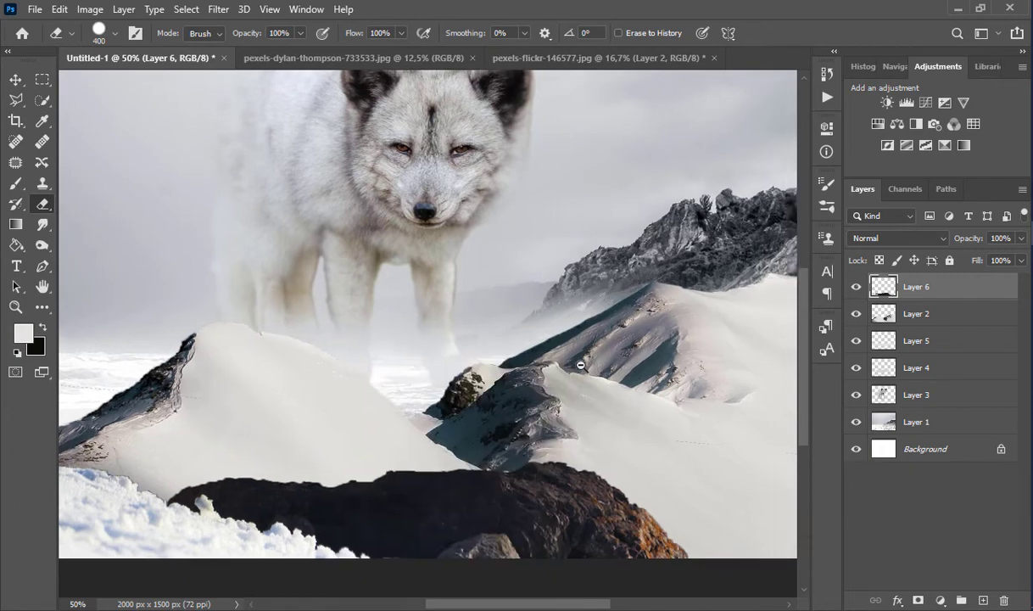
Move the snow-and-rock strip left and slightly down along the image's lower edge, and make Layer 2 active.
{"action": "key", "text": "ctrl+minus"}
{"action": "key", "text": "v"}
{"action": "left_click", "coordinate": [585, 390]}
{"action": "key", "text": "ctrl+plus"}
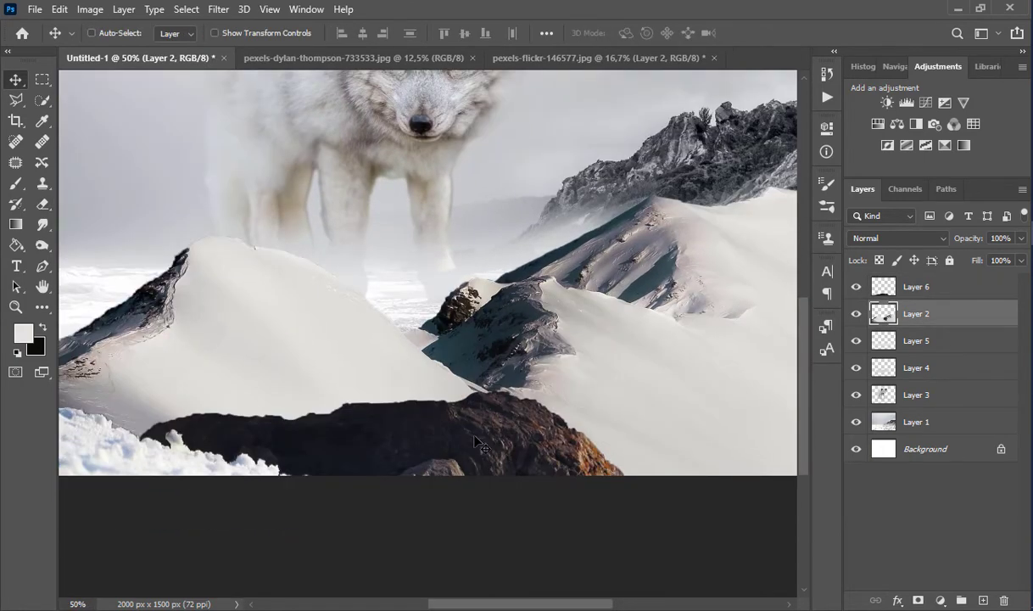
Toggle the visibility of Layer 2 and Layer 6 to check what each contributes to the foreground.
{"action": "left_click", "coordinate": [43, 249]}
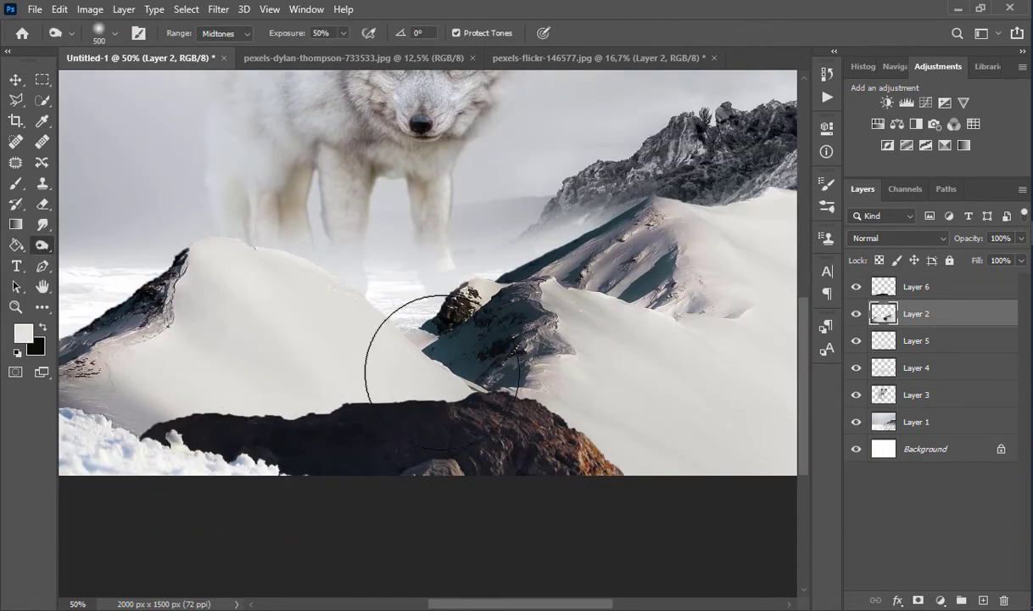
{"action": "left_click", "coordinate": [858, 314]}
{"action": "left_click", "coordinate": [856, 314]}
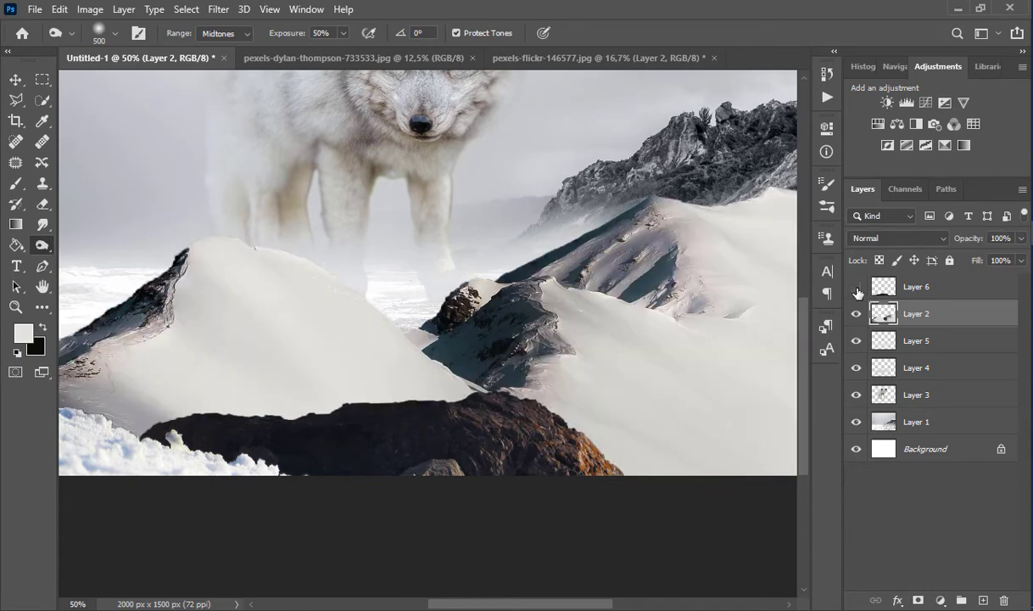
{"action": "left_click", "coordinate": [857, 288]}
Duplicate Layer 6, place the copy beneath the original, and shift it left to extend the dark rock.
{"action": "left_click", "coordinate": [920, 289]}
{"action": "left_click", "coordinate": [15, 80]}
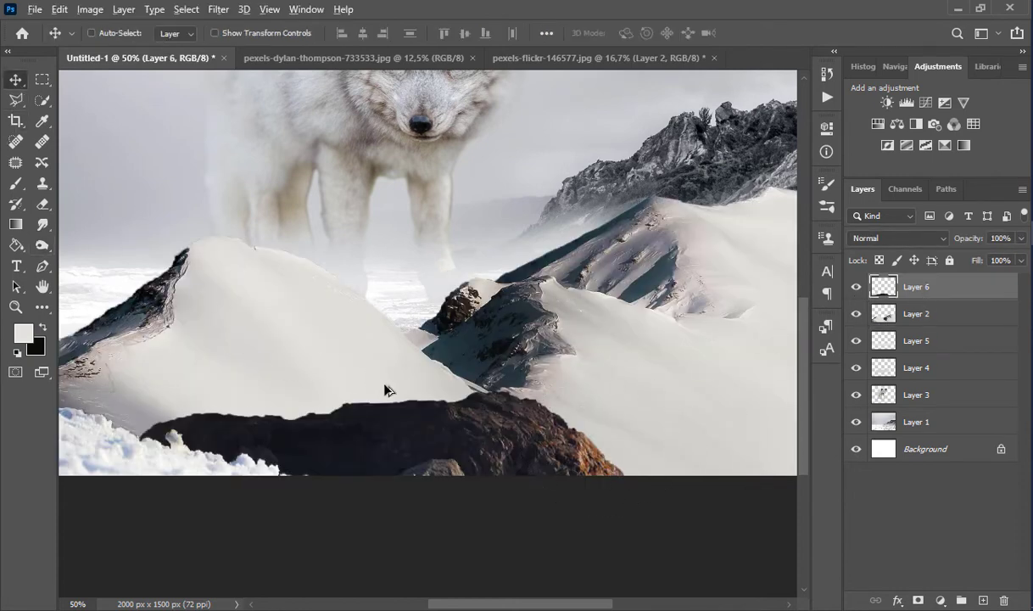
{"action": "left_click_drag", "start_coordinate": [385, 384], "coordinate": [436, 430]}
{"action": "key", "text": "ctrl+z"}
{"action": "left_click", "coordinate": [967, 291]}
{"action": "left_click_drag", "start_coordinate": [970, 294], "coordinate": [969, 307]}
{"action": "left_click_drag", "start_coordinate": [506, 414], "coordinate": [420, 439]}
{"action": "key", "text": "ctrl+minus"}
{"action": "mouse_move", "coordinate": [392, 488]}
{"action": "left_mouse_down"}
{"action": "mouse_move", "coordinate": [376, 463]}
{"action": "mouse_move", "coordinate": [395, 492]}
{"action": "left_mouse_up"}
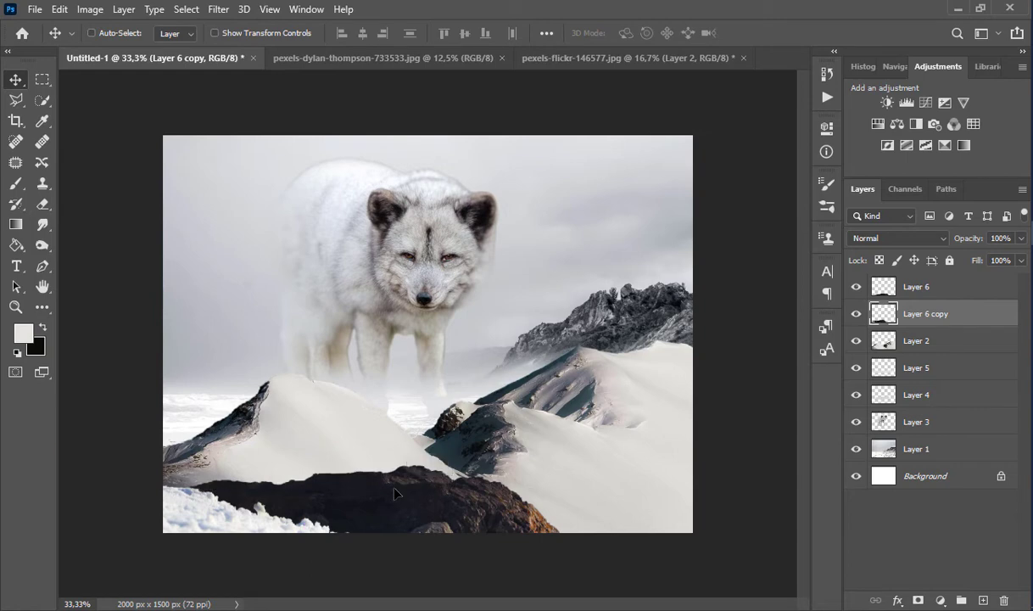
Erase the outer left end of the rock on Layer 6 copy with the 400-pixel hard eraser.
{"action": "left_click", "coordinate": [41, 209]}
{"action": "scroll", "coordinate": [270, 442], "scroll_direction": "up", "scroll_amount": 1}
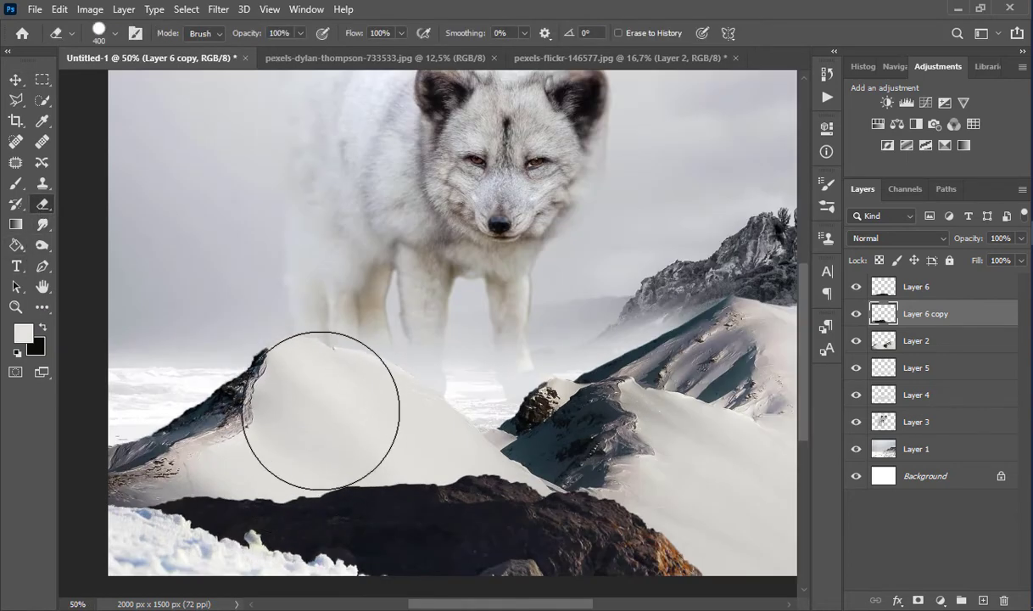
{"action": "mouse_move", "coordinate": [320, 410]}
{"action": "left_mouse_down"}
{"action": "mouse_move", "coordinate": [251, 435]}
{"action": "mouse_move", "coordinate": [208, 492]}
{"action": "mouse_move", "coordinate": [161, 492]}
{"action": "mouse_move", "coordinate": [220, 471]}
{"action": "mouse_move", "coordinate": [288, 424]}
{"action": "left_mouse_up"}
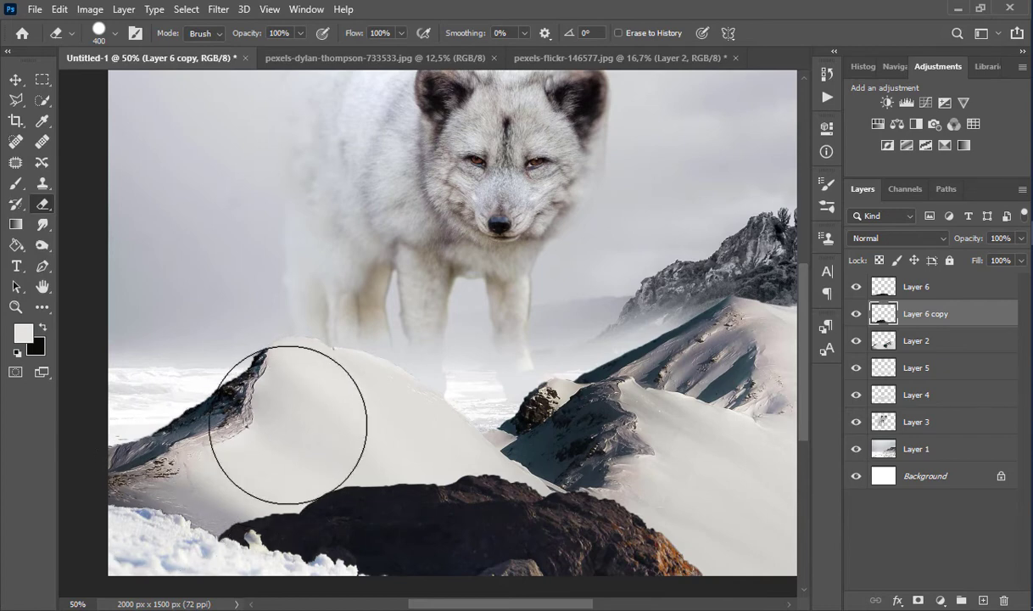
{"action": "scroll", "coordinate": [287, 424], "scroll_direction": "down", "scroll_amount": 2}
Scale the rock copy to 100.47%, rotate it to -9.46°, and shift it about 105 px left and 70 px down.
{"action": "left_click", "coordinate": [15, 80]}
{"action": "key", "text": "ctrl+plus"}
{"action": "left_click_drag", "start_coordinate": [426, 486], "coordinate": [425, 485]}
{"action": "key", "text": "ctrl+t"}
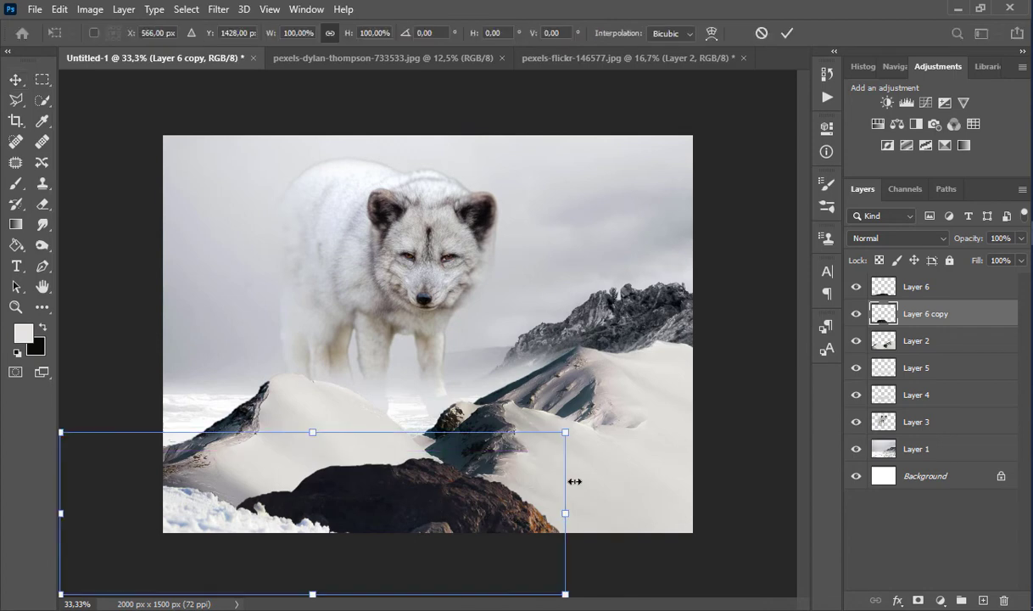
{"action": "left_click_drag", "start_coordinate": [570, 479], "coordinate": [558, 408]}
{"action": "left_click_drag", "start_coordinate": [479, 460], "coordinate": [451, 479]}
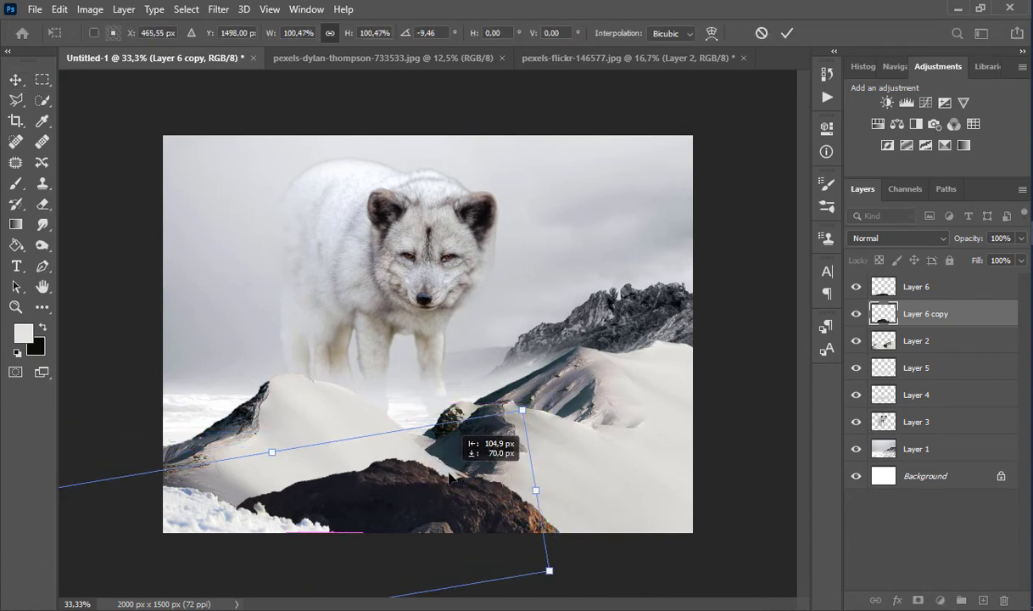
{"action": "key", "text": "Return"}
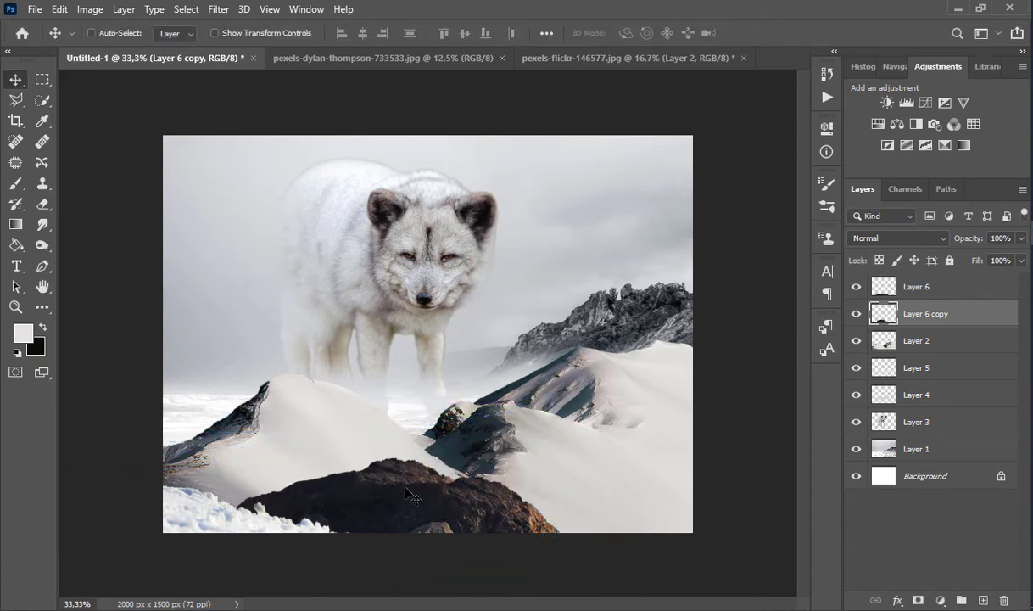
Merge Layer 6 copy with Layer 6 into a single rock foreground layer.
{"action": "key", "text": "ctrl+minus"}
{"action": "key", "text": "ctrl+minus"}
{"action": "left_click", "coordinate": [929, 288], "text": "shift"}
{"action": "key", "text": "ctrl+e"}
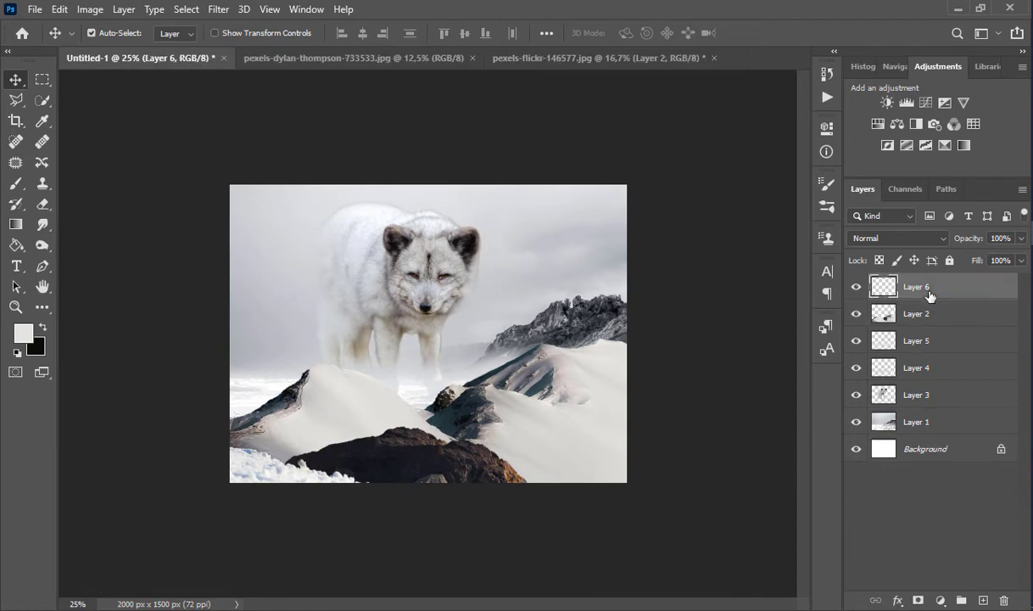
{"action": "key", "text": "ctrl+plus"}
{"action": "key", "text": "ctrl+minus"}
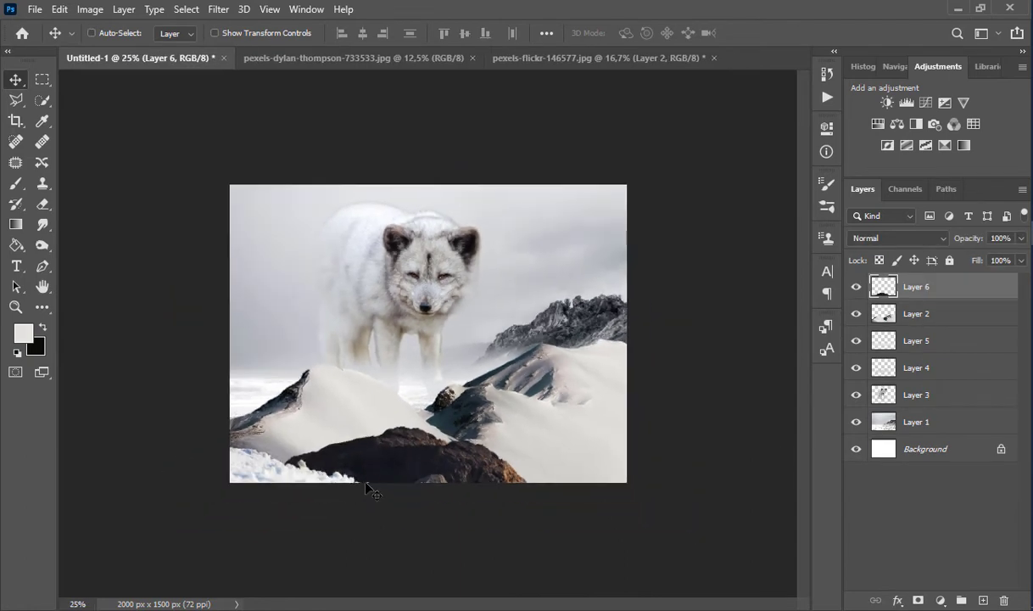
Scale the snow hills on Layer 2 to 106.59% with Free Transform and raise them slightly.
{"action": "left_click", "coordinate": [867, 311]}
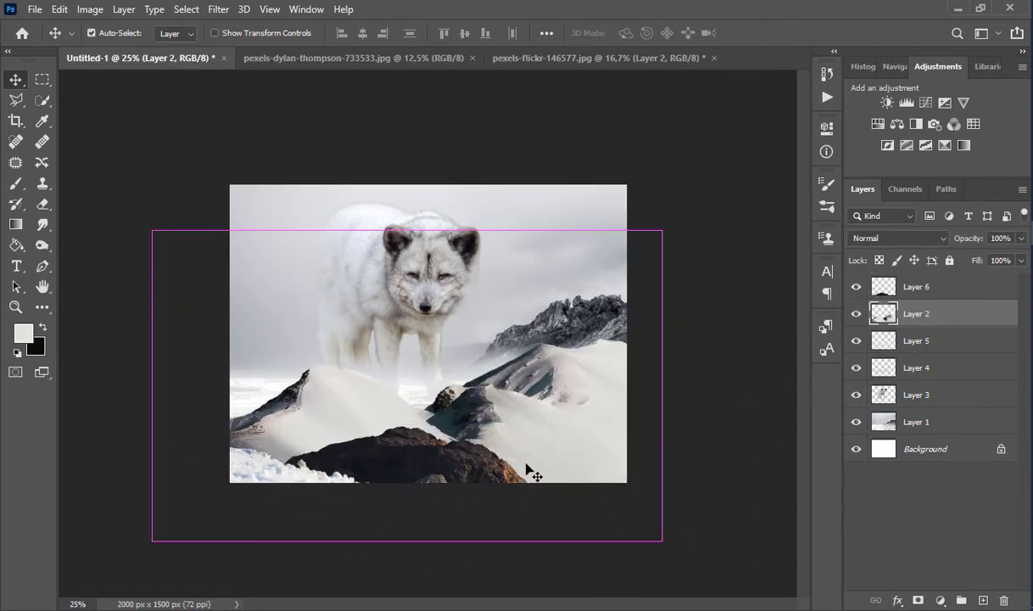
{"action": "key", "text": "ctrl+t"}
{"action": "left_click_drag", "start_coordinate": [152, 540], "coordinate": [120, 556]}
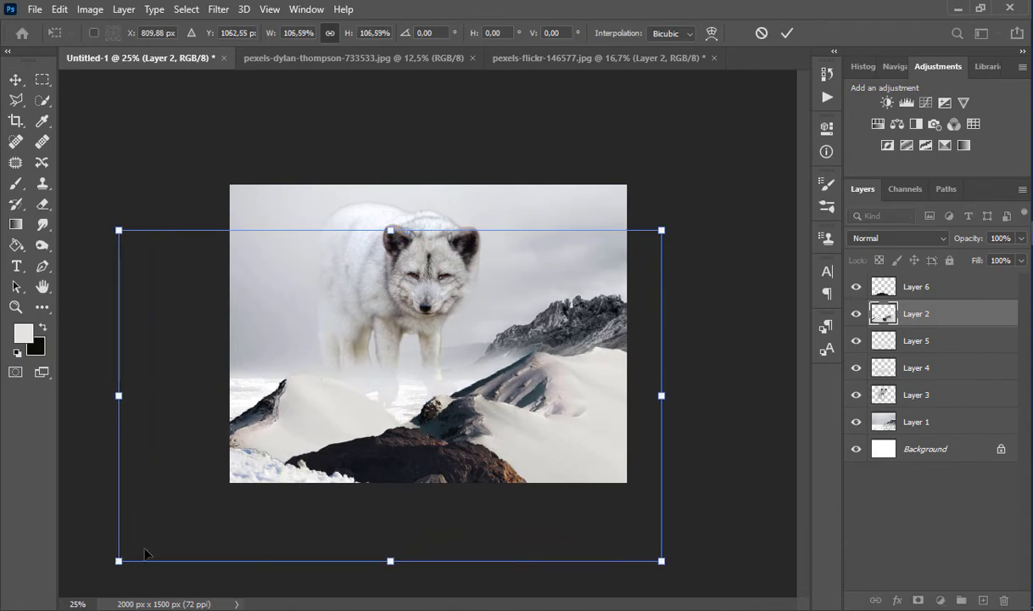
{"action": "left_click_drag", "start_coordinate": [299, 516], "coordinate": [302, 519]}
{"action": "key", "text": "Return"}
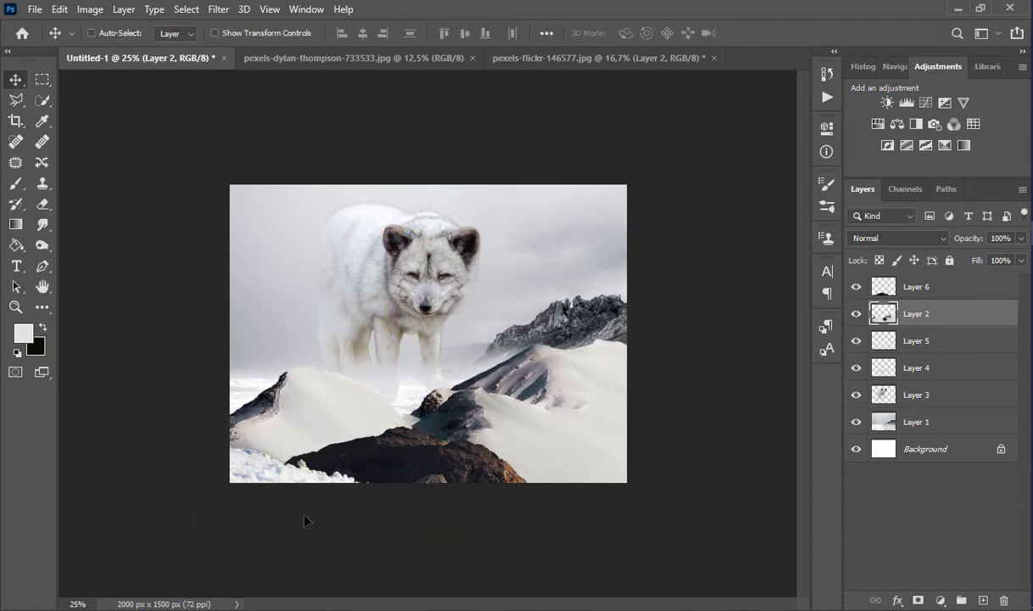
Reposition the Layer 2 snow hills slightly up and to the right between the fox's feet and the foreground rock.
{"action": "left_click_drag", "start_coordinate": [368, 513], "coordinate": [381, 506]}
{"action": "key", "text": "Down"}
{"action": "key", "text": "Down"}
{"action": "key", "text": "Down"}
{"action": "key", "text": "Down"}
{"action": "left_click_drag", "start_coordinate": [421, 409], "coordinate": [413, 405]}
{"action": "key", "text": "Left"}
{"action": "key", "text": "Left"}
{"action": "key", "text": "Left"}
{"action": "key", "text": "shift+Right"}
{"action": "key", "text": "shift+Right"}
{"action": "key", "text": "shift+Right"}
{"action": "key", "text": "shift+Right"}
{"action": "key", "text": "shift+Right"}
{"action": "key", "text": "shift+Right"}
{"action": "key", "text": "shift+Right"}
{"action": "key", "text": "shift+Right"}
{"action": "key", "text": "shift+Right"}
{"action": "key", "text": "shift+Right"}
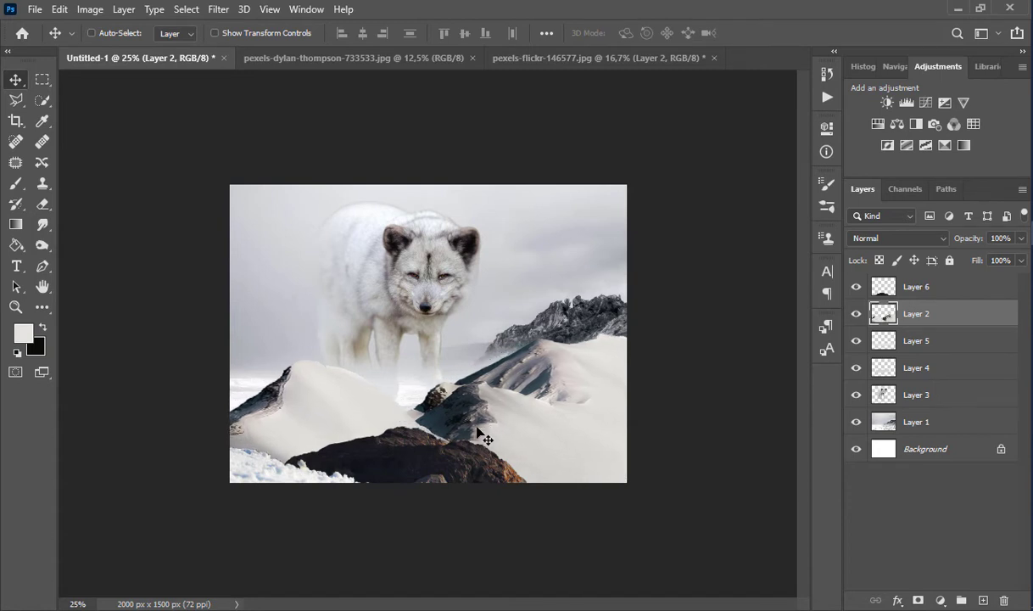
{"action": "key", "text": "shift+Right"}
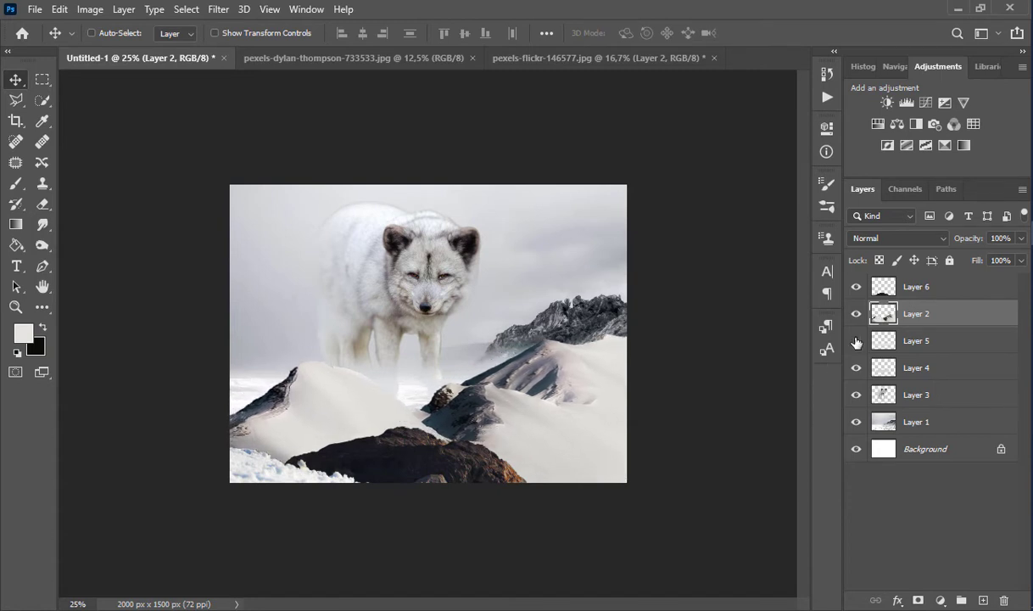
Merge the mist layers Layer 5 and Layer 4, and set the merged layer's opacity to 85%.
{"action": "left_click", "coordinate": [888, 351]}
{"action": "left_click", "coordinate": [905, 366], "text": "ctrl"}
{"action": "key", "text": "ctrl+e"}
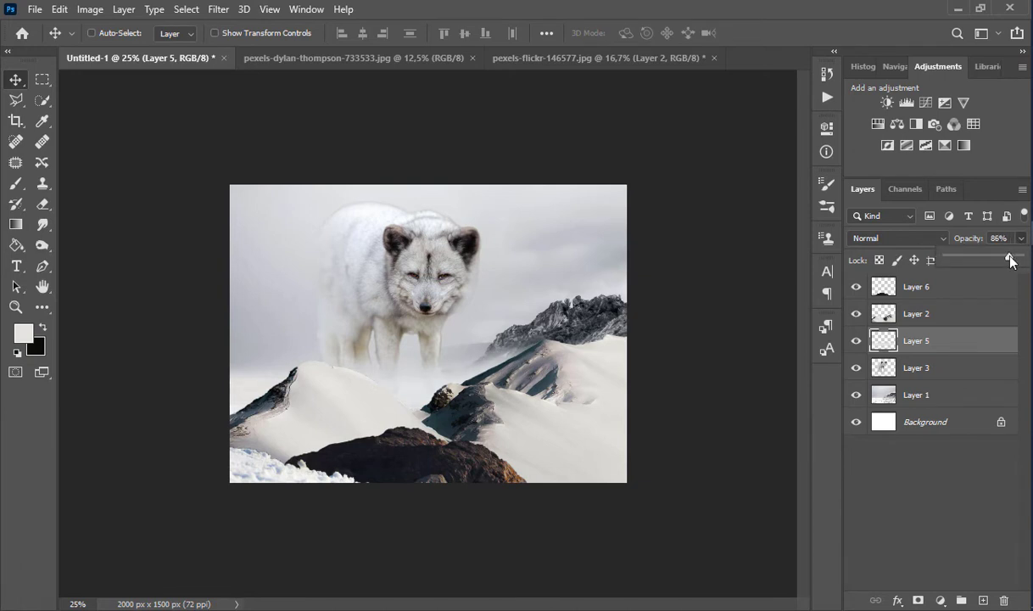
{"action": "left_click_drag", "start_coordinate": [1009, 259], "coordinate": [1008, 260]}
{"action": "key", "text": "ctrl+plus"}
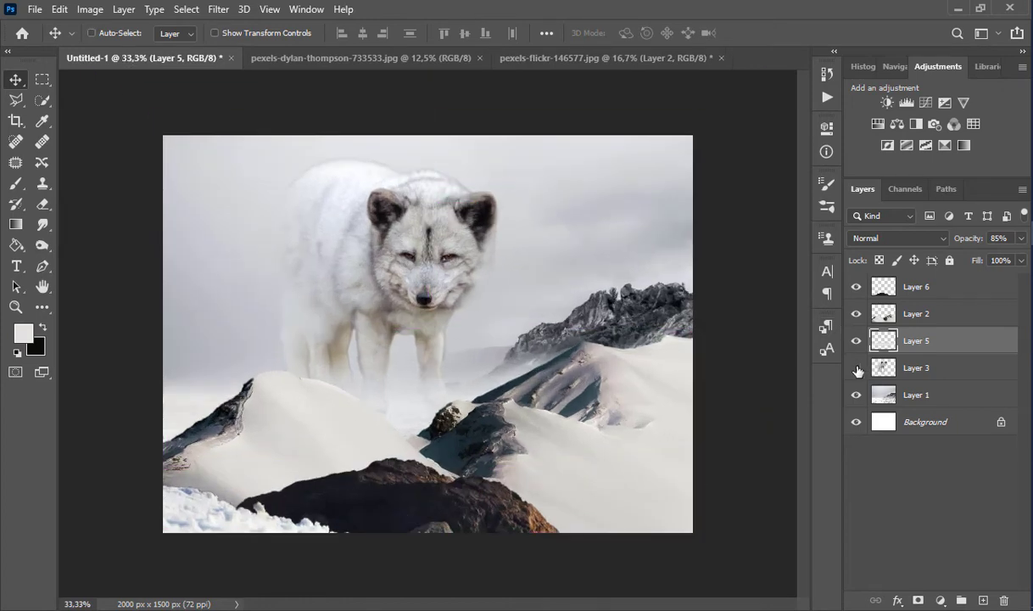
Erase the pale halo around the fox's head and neck on Layer 3 with a 125-pixel soft eraser.
{"action": "left_click", "coordinate": [908, 368]}
{"action": "scroll", "coordinate": [549, 283], "scroll_direction": "up", "scroll_amount": 1}
{"action": "key", "text": "e"}
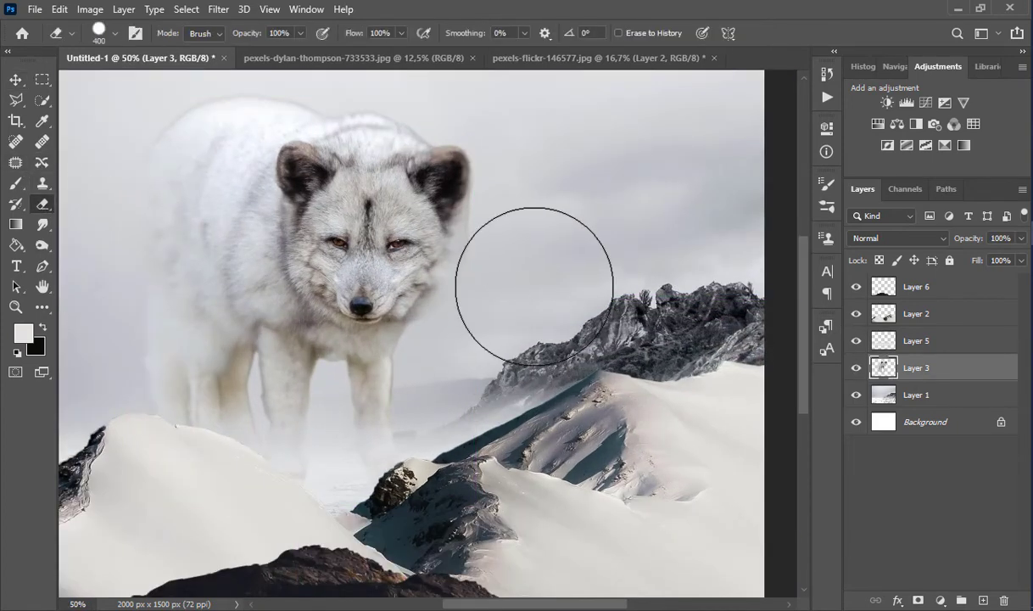
{"action": "key", "text": "bracketleft"}
{"action": "key", "text": "bracketleft"}
{"action": "key", "text": "bracketleft"}
{"action": "key", "text": "bracketleft"}
{"action": "right_click", "coordinate": [500, 252]}
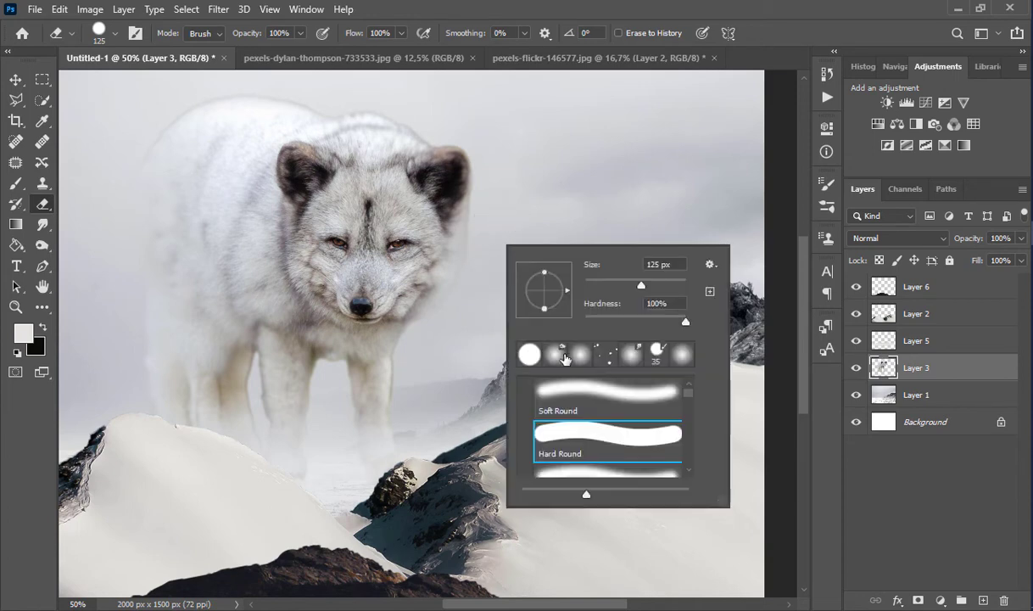
{"action": "double_click", "coordinate": [553, 347]}
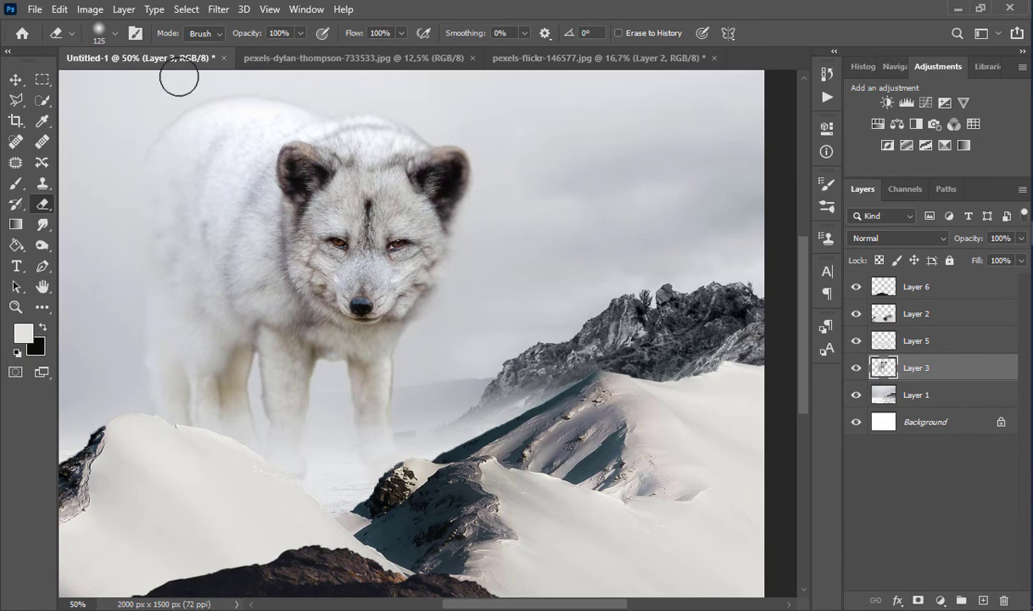
{"action": "scroll", "coordinate": [147, 352], "scroll_direction": "down", "scroll_amount": 3}
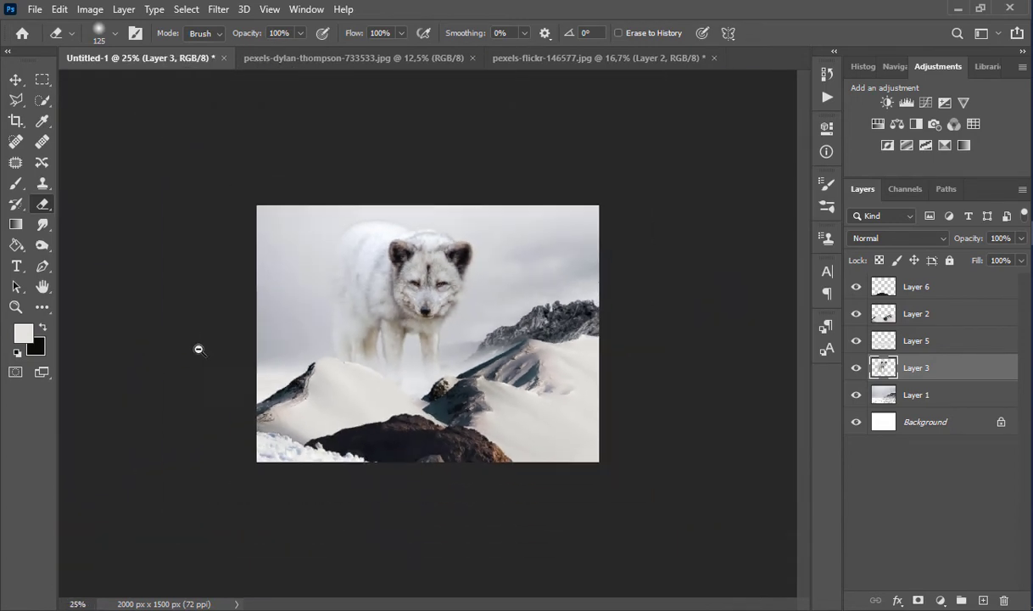
{"action": "scroll", "coordinate": [199, 350], "scroll_direction": "up", "scroll_amount": 2}
{"action": "scroll", "coordinate": [418, 398], "scroll_direction": "down", "scroll_amount": 1}
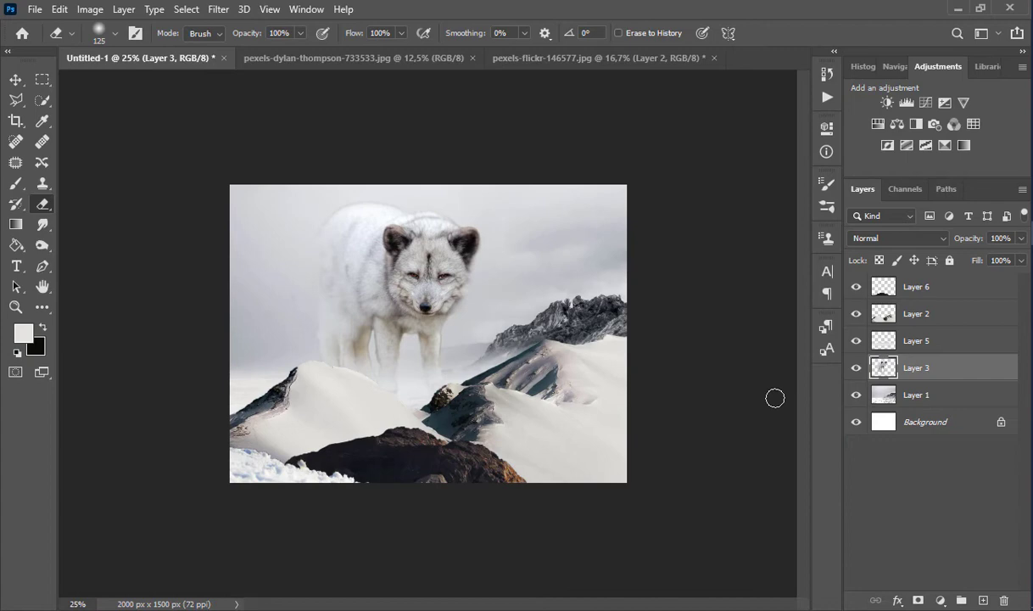
Soften the coastal background on Layer 1 with a Gaussian Blur.
{"action": "left_click", "coordinate": [901, 315]}
{"action": "left_click", "coordinate": [910, 395]}
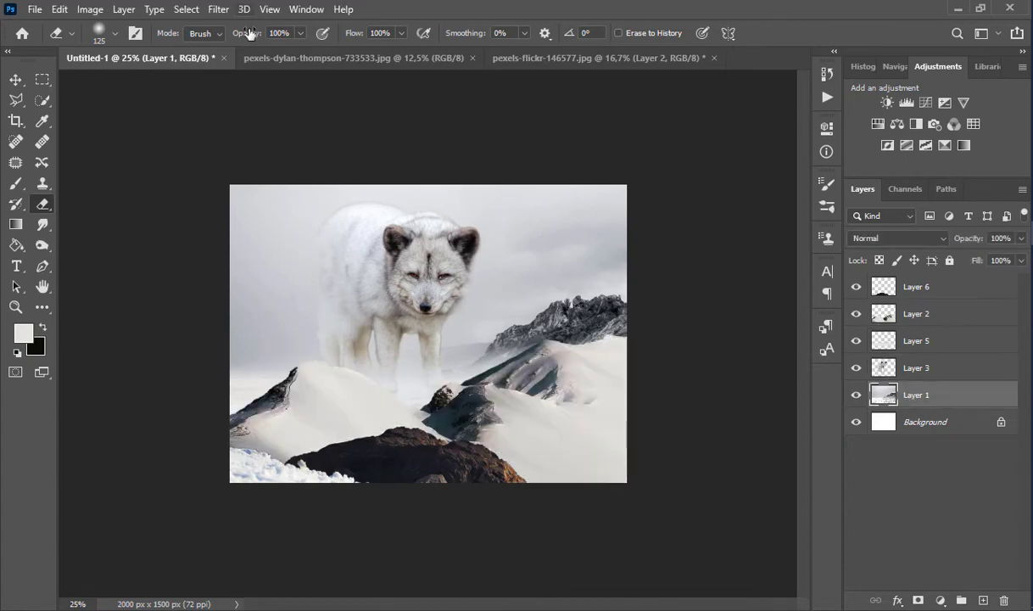
{"action": "left_click", "coordinate": [218, 9]}
{"action": "mouse_move", "coordinate": [297, 188]}
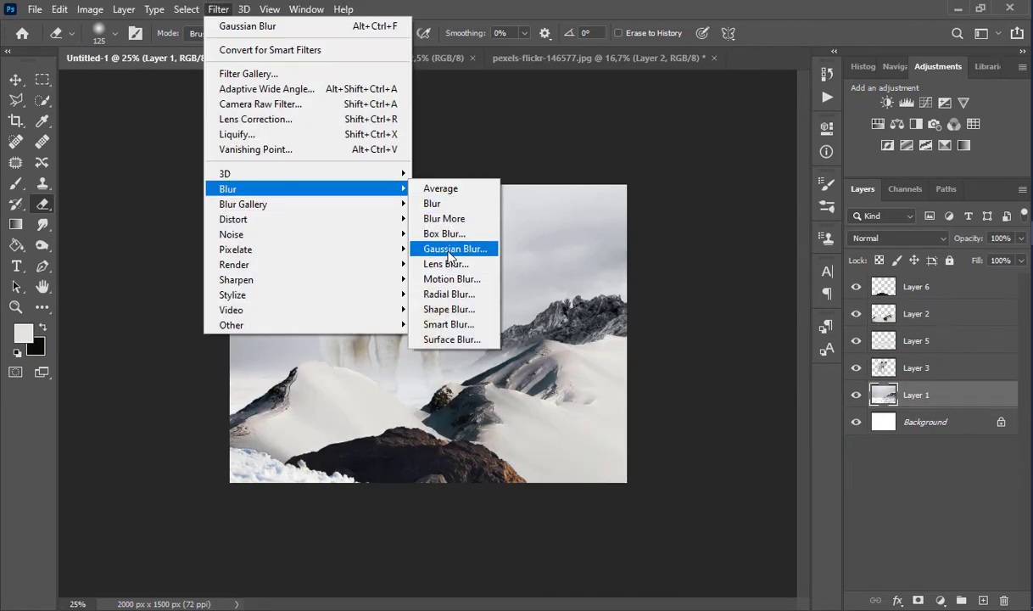
{"action": "left_click", "coordinate": [450, 248]}
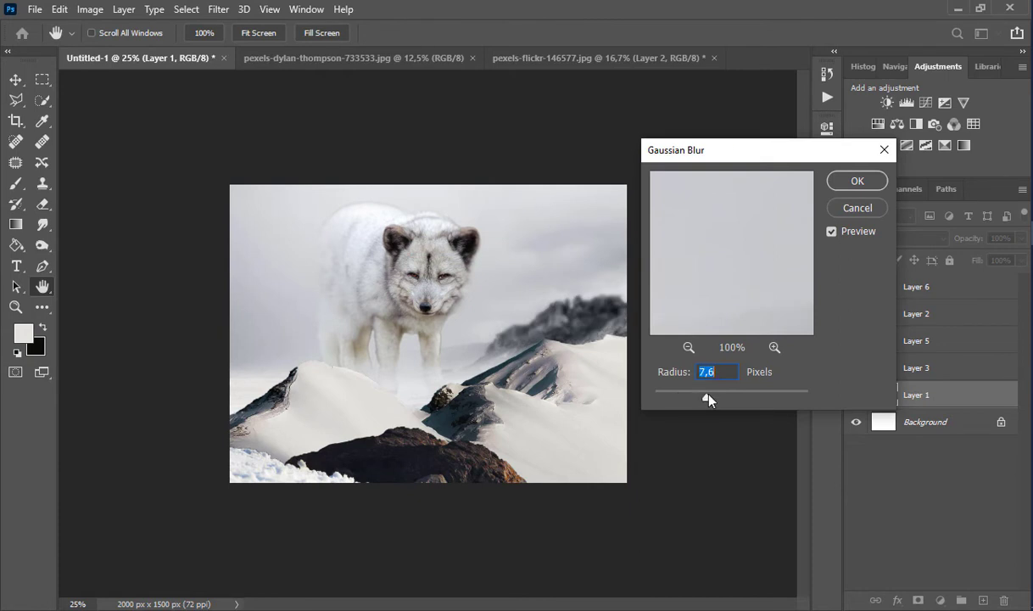
{"action": "left_click_drag", "start_coordinate": [709, 399], "coordinate": [705, 401]}
{"action": "left_click", "coordinate": [858, 180]}
{"action": "key", "text": "e"}
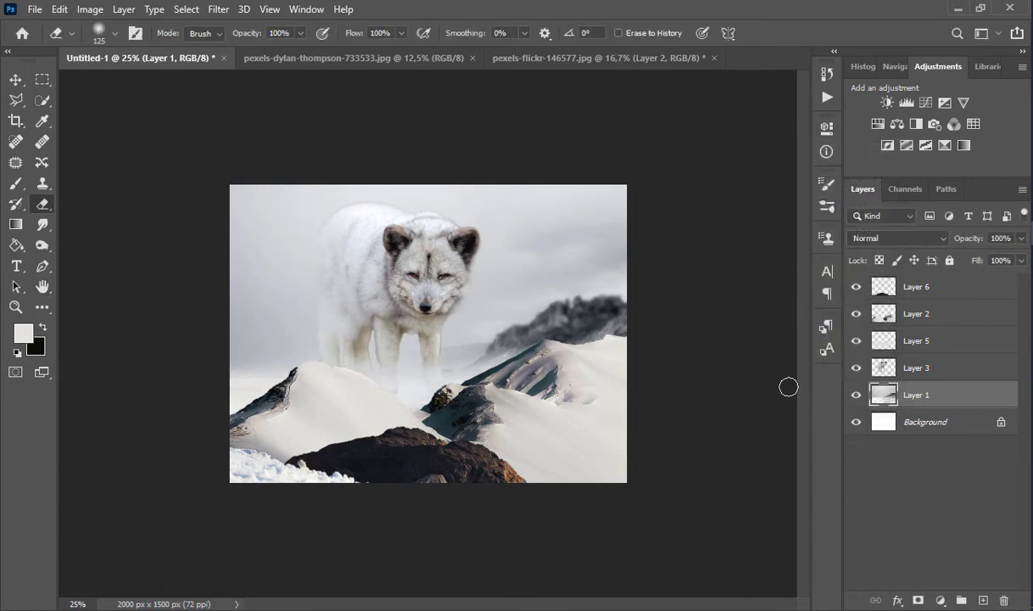
Apply a slight Gaussian Blur to the snow hills on Layer 2, keeping the radius below 3.5 pixels.
{"action": "left_click", "coordinate": [899, 367]}
{"action": "left_click", "coordinate": [915, 314]}
{"action": "left_click", "coordinate": [218, 9]}
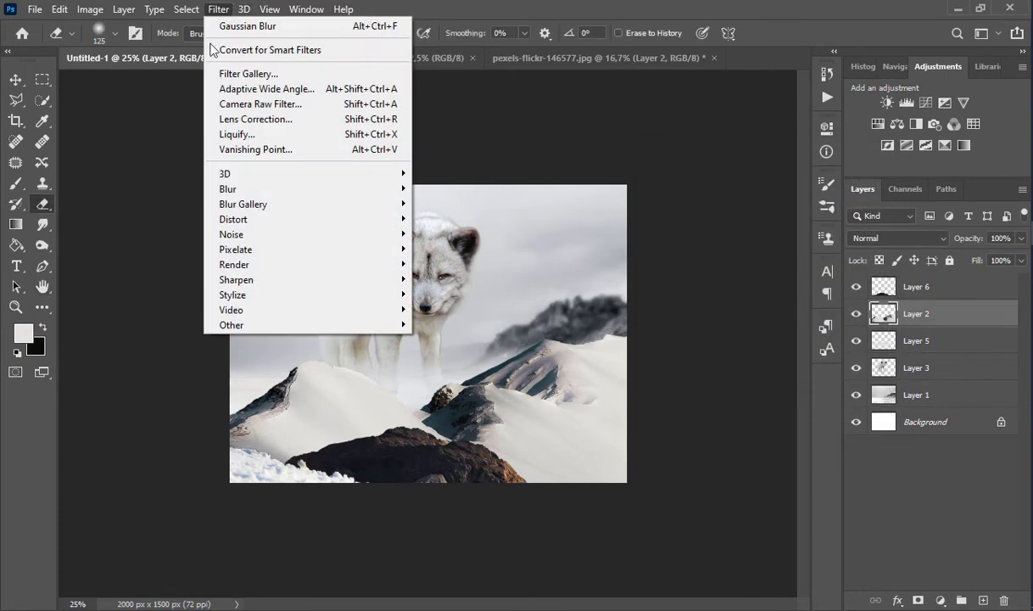
{"action": "mouse_move", "coordinate": [408, 194]}
{"action": "left_click", "coordinate": [450, 249]}
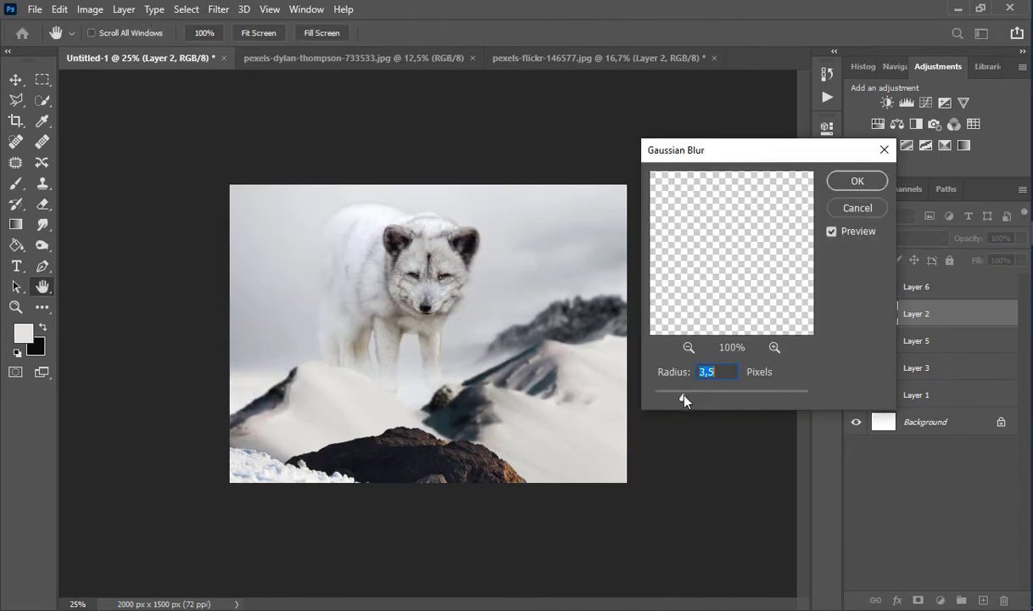
{"action": "left_click_drag", "start_coordinate": [683, 395], "coordinate": [670, 395]}
{"action": "left_click", "coordinate": [841, 183]}
Try blurring a duplicate of the foreground rock under Layer 6, undo it, and check Layer 5's visibility.
{"action": "left_click", "coordinate": [914, 341]}
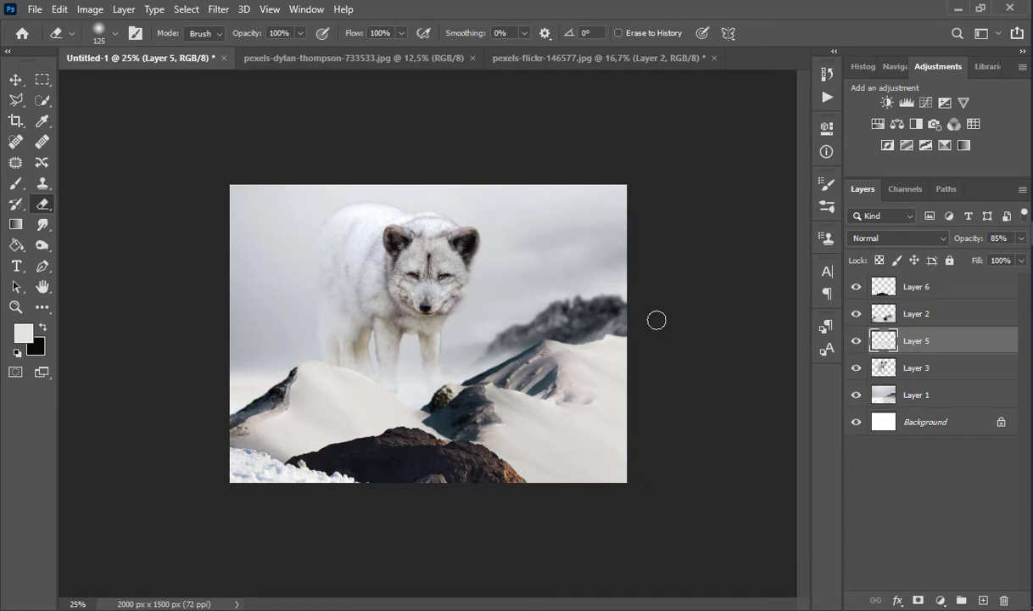
{"action": "left_click", "coordinate": [940, 293]}
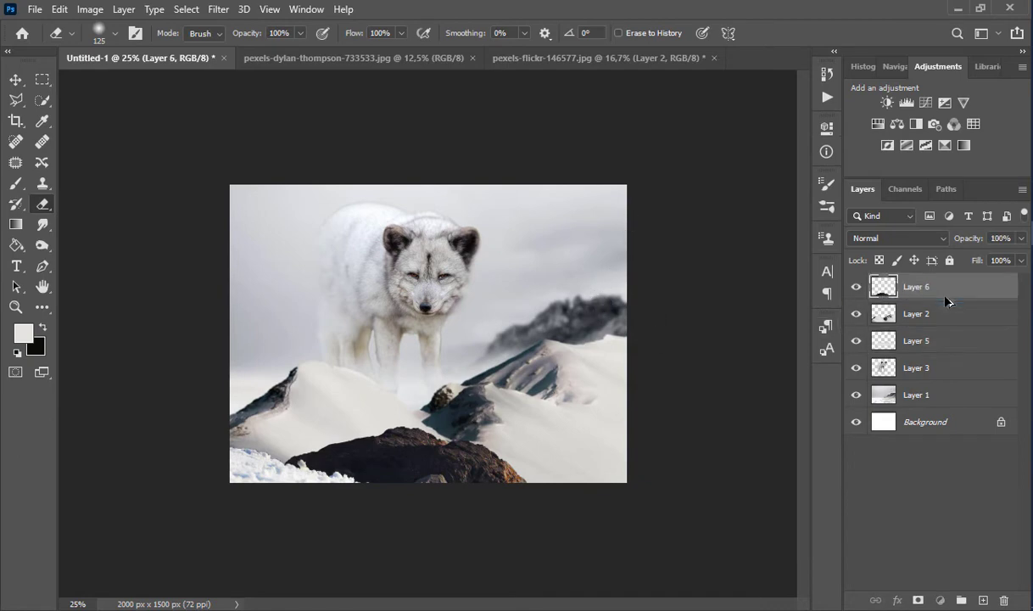
{"action": "key", "text": "ctrl+j"}
{"action": "left_click", "coordinate": [218, 9]}
{"action": "mouse_move", "coordinate": [354, 189]}
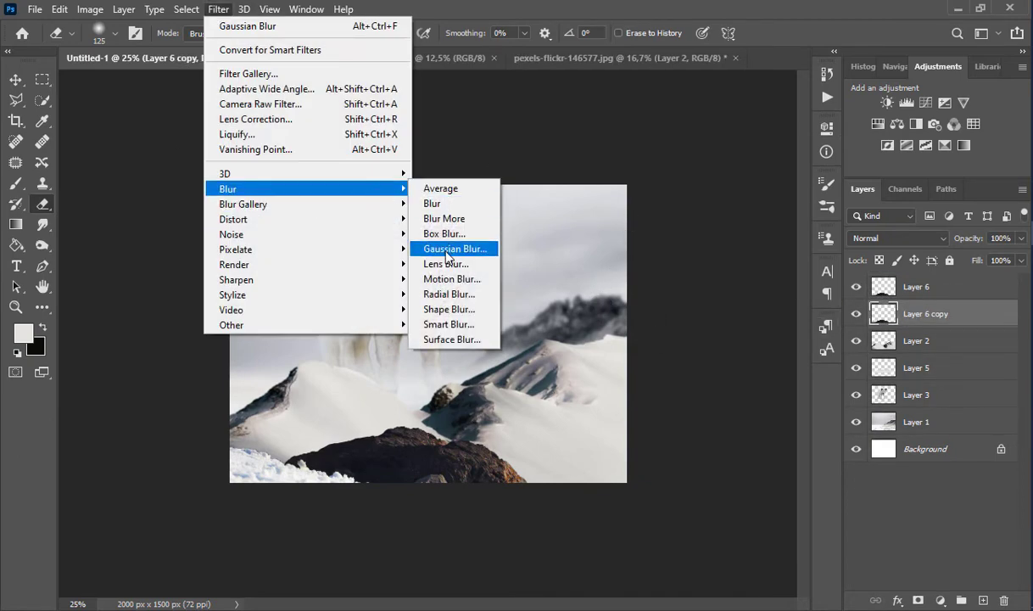
{"action": "left_click", "coordinate": [447, 250]}
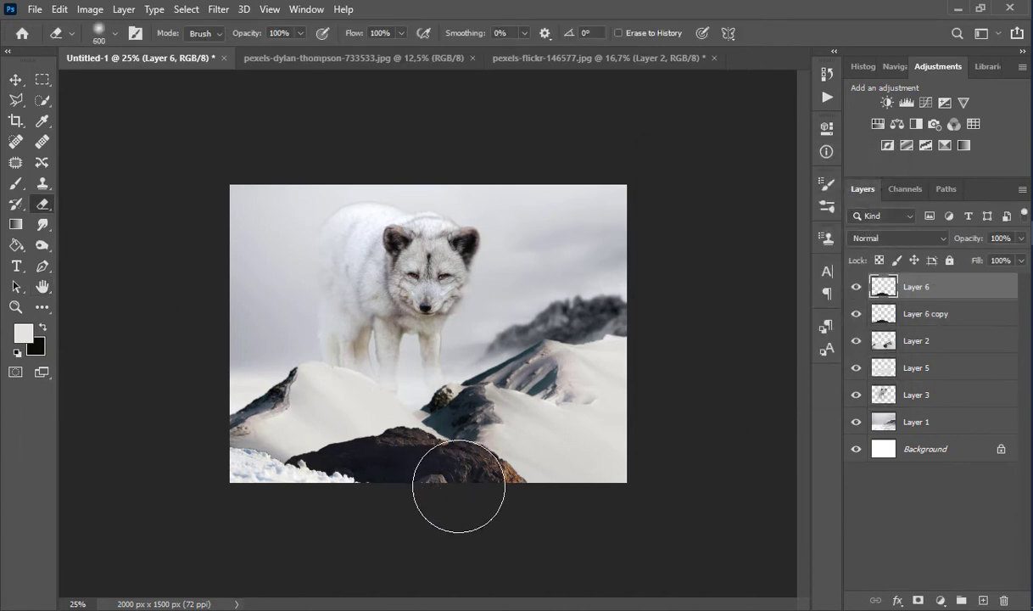
{"action": "scroll", "coordinate": [476, 489], "scroll_direction": "up", "scroll_amount": 2}
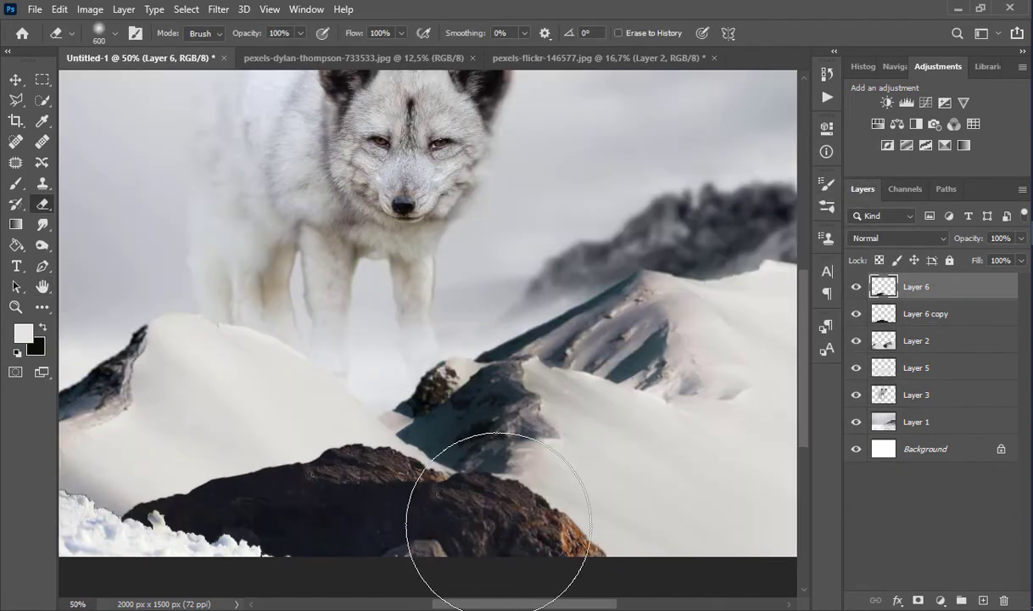
{"action": "scroll", "coordinate": [499, 523], "scroll_direction": "down", "scroll_amount": 1}
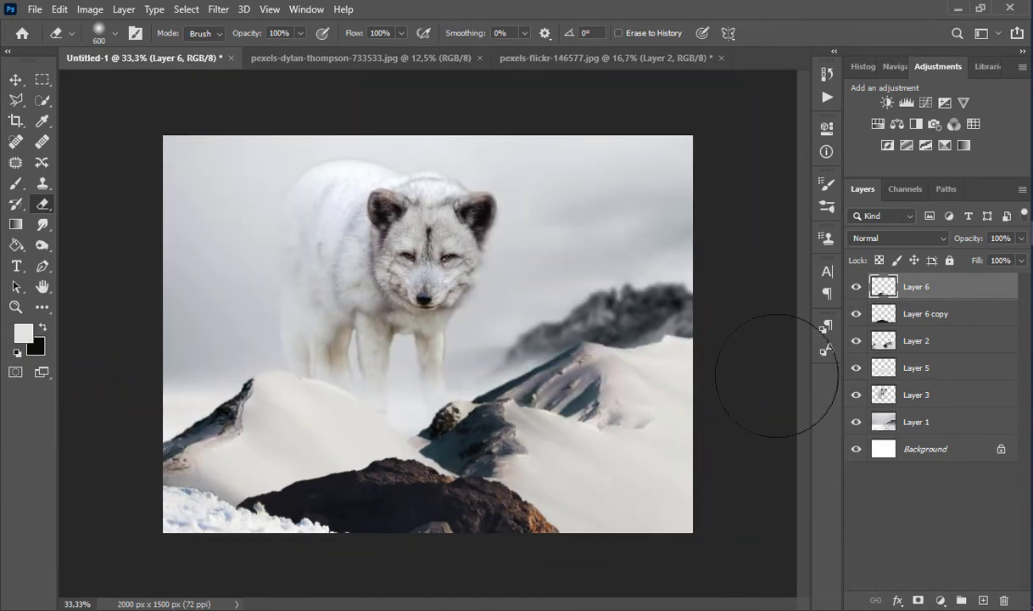
{"action": "key", "text": "ctrl+z"}
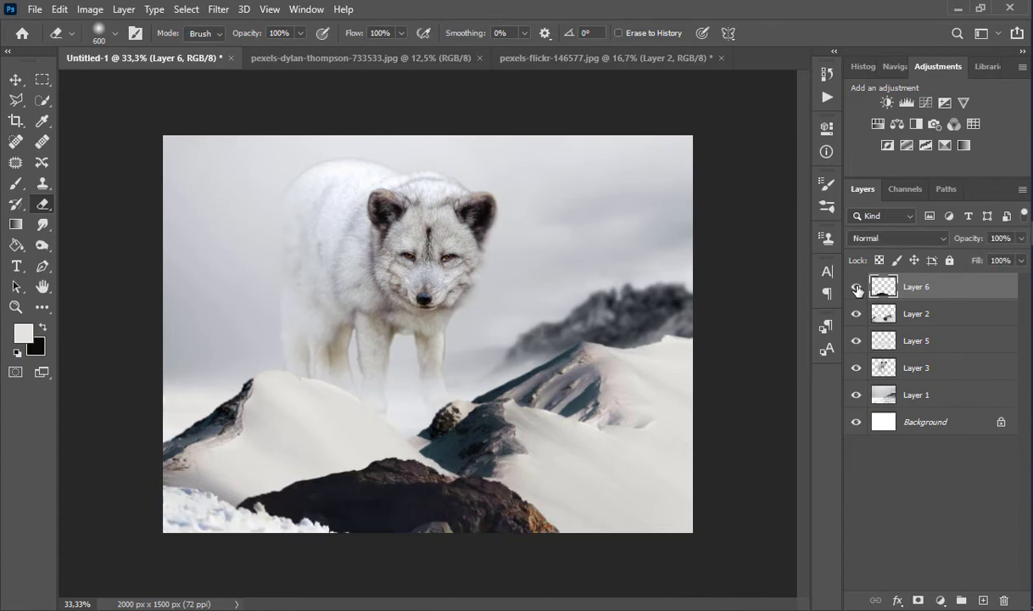
{"action": "left_click", "coordinate": [848, 335]}
{"action": "left_click", "coordinate": [855, 341]}
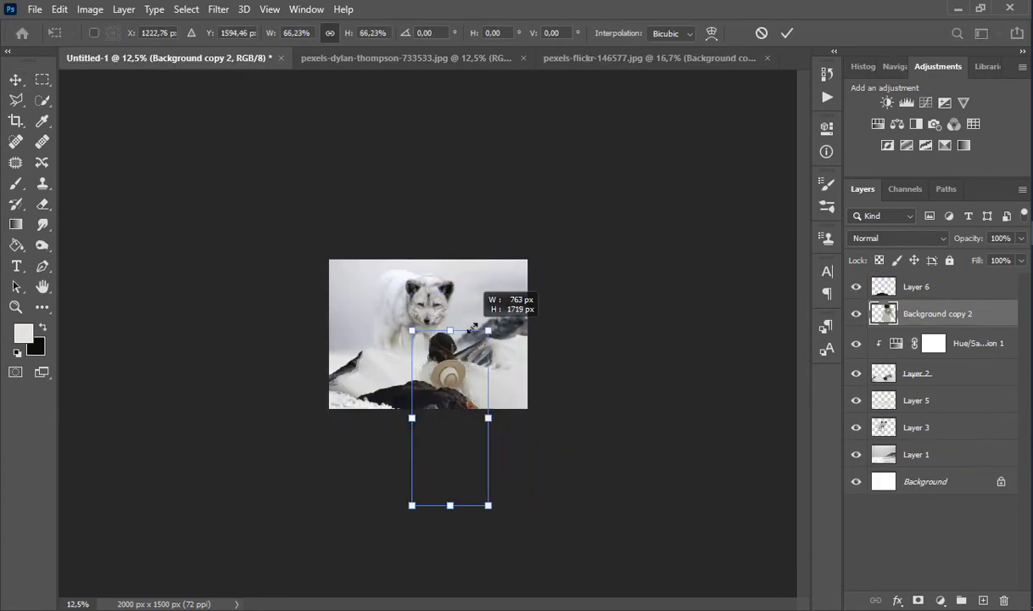
Scale the woman cutout to 41.05% over the foreground rock and place her layer above Layer 6.
{"action": "left_click_drag", "start_coordinate": [420, 407], "coordinate": [414, 280]}
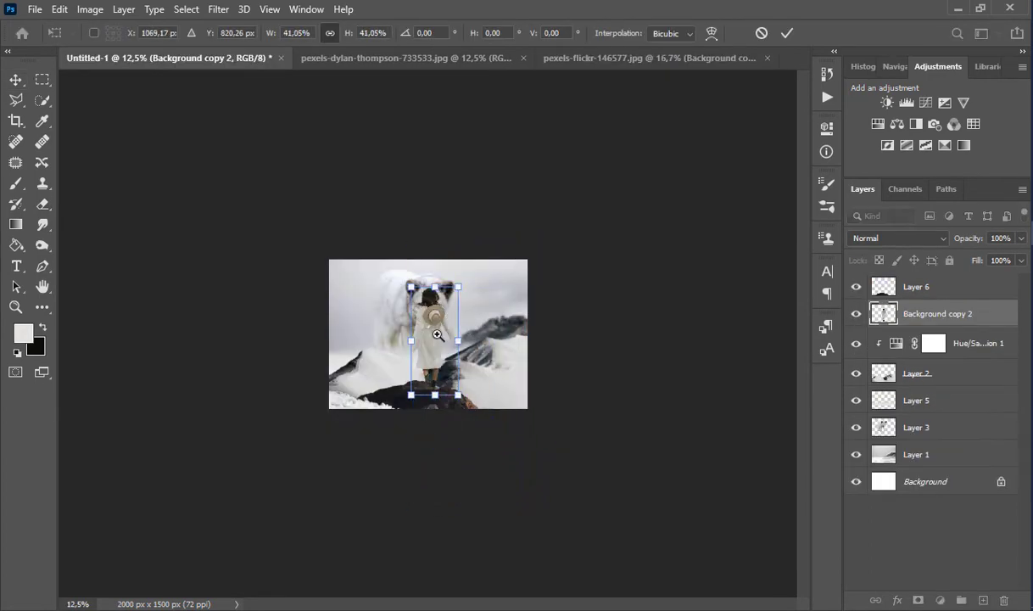
{"action": "key", "text": "Return"}
{"action": "left_click_drag", "start_coordinate": [979, 312], "coordinate": [979, 284]}
{"action": "key", "text": "ctrl+plus"}
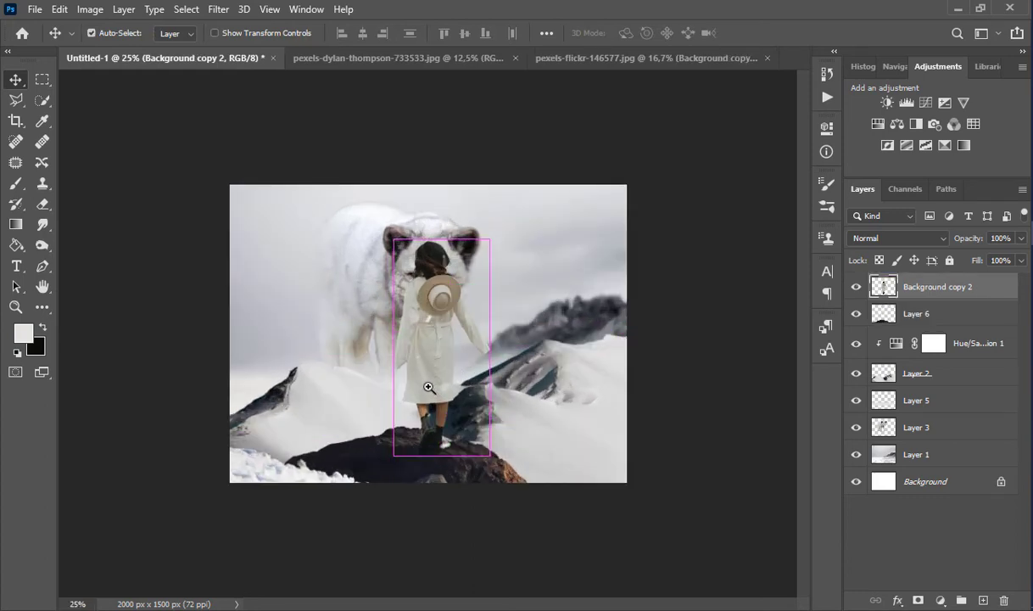
Shrink the woman with Free Transform to a small figure standing on the peak of the dark foreground rock.
{"action": "key", "text": "ctrl+t"}
{"action": "left_click_drag", "start_coordinate": [482, 232], "coordinate": [413, 366]}
{"action": "key", "text": "Return"}
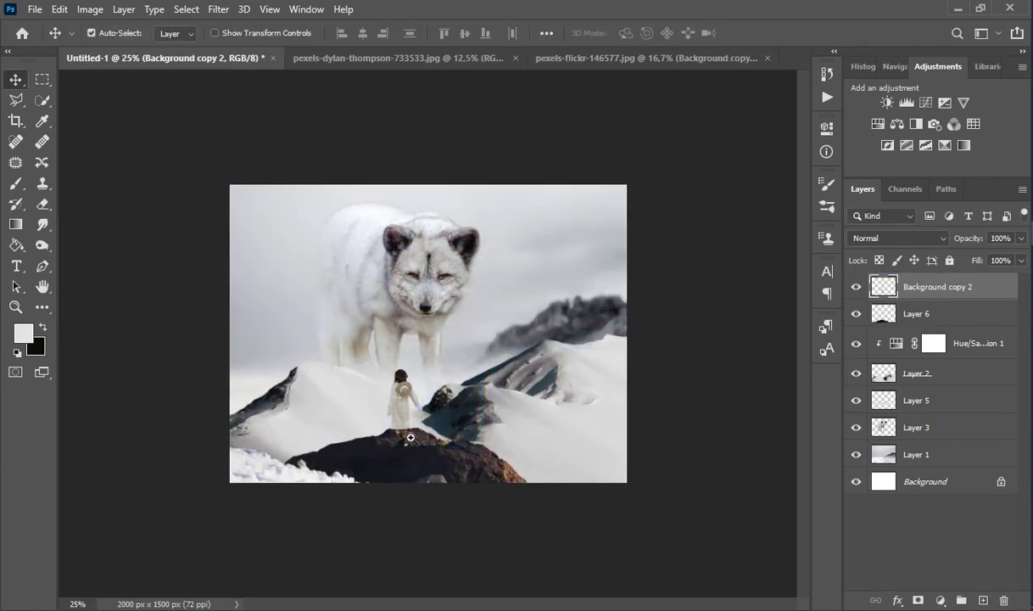
{"action": "left_click", "coordinate": [412, 441], "text": "ctrl"}
{"action": "left_click", "coordinate": [412, 441], "text": "ctrl"}
{"action": "left_click", "coordinate": [409, 458], "text": "ctrl"}
{"action": "left_click_drag", "start_coordinate": [362, 469], "coordinate": [392, 442]}
{"action": "left_click", "coordinate": [411, 491], "text": "ctrl"}
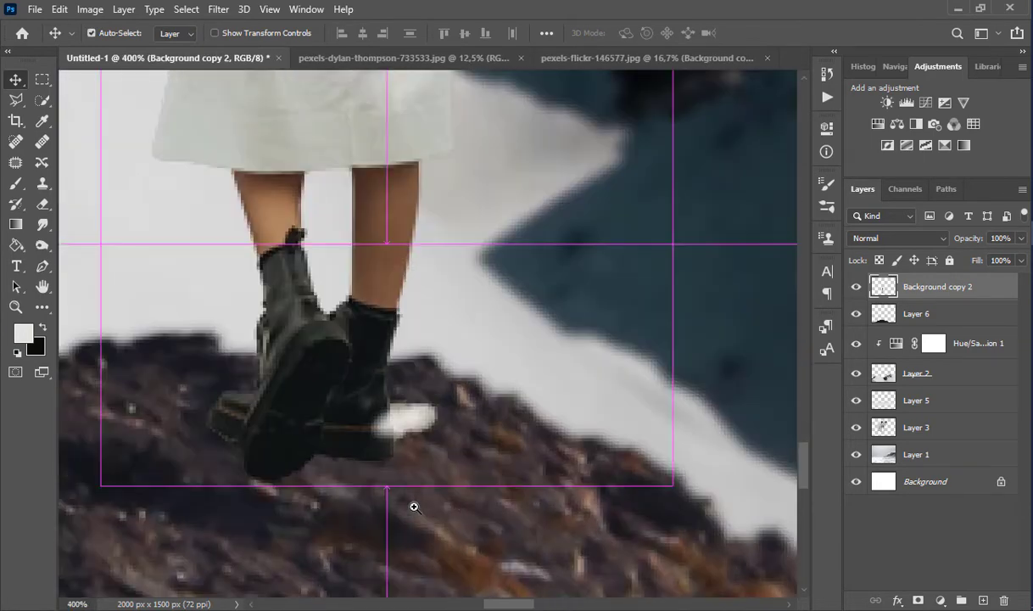
Erase the white patch protruding beside the woman's boot with a 29-pixel hard round eraser.
{"action": "key", "text": "e"}
{"action": "right_click", "coordinate": [436, 349]}
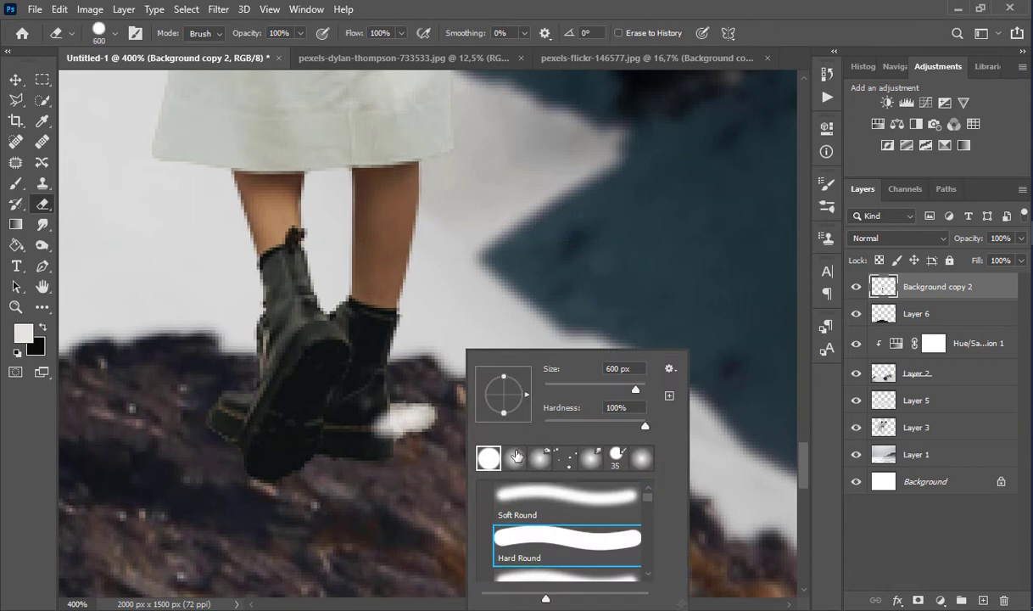
{"action": "left_click_drag", "start_coordinate": [450, 391], "coordinate": [442, 401]}
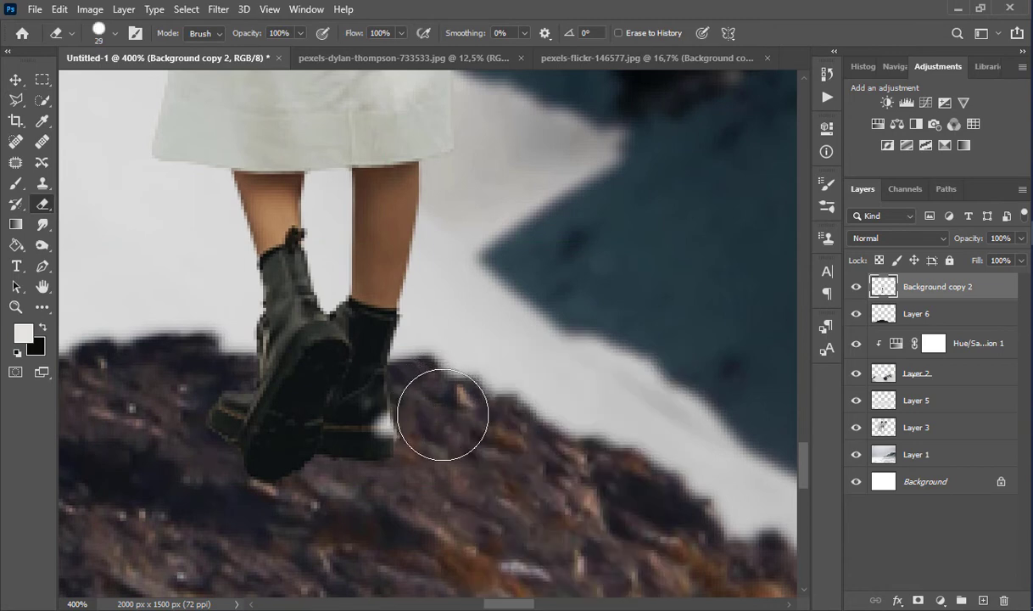
Darken the remaining white spot on the boot heel with a 15-pixel Burn tool at Midtones and 50% exposure.
{"action": "left_click", "coordinate": [42, 245]}
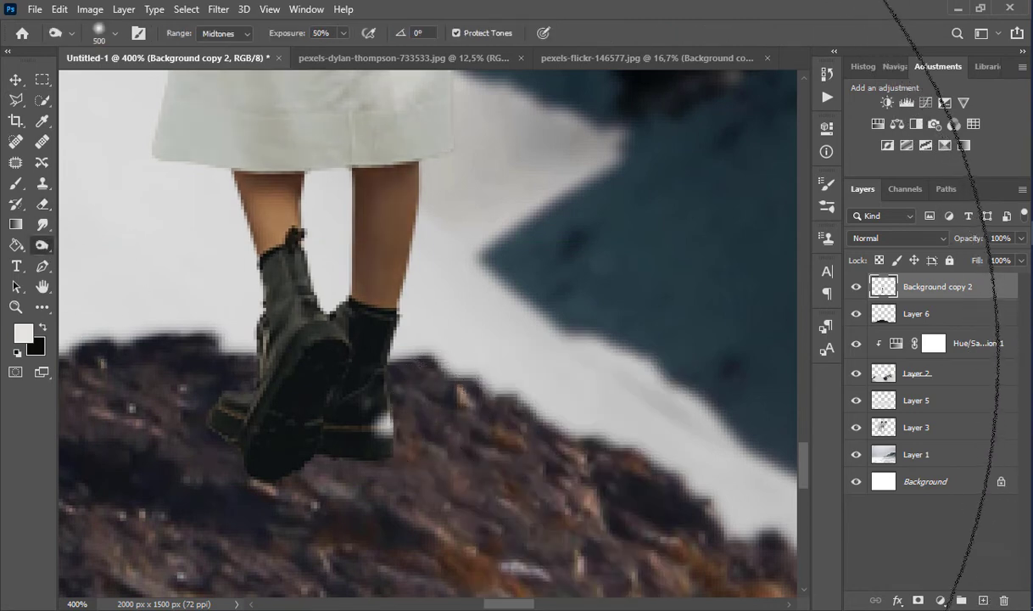
{"action": "key", "text": "bracketleft"}
{"action": "key", "text": "bracketleft"}
{"action": "key", "text": "bracketleft"}
{"action": "key", "text": "bracketleft"}
{"action": "key", "text": "bracketleft"}
{"action": "key", "text": "bracketleft"}
{"action": "key", "text": "bracketleft"}
{"action": "key", "text": "bracketleft"}
{"action": "key", "text": "bracketleft"}
{"action": "key", "text": "bracketleft"}
{"action": "key", "text": "bracketleft"}
{"action": "key", "text": "bracketleft"}
{"action": "key", "text": "bracketleft"}
{"action": "key", "text": "bracketleft"}
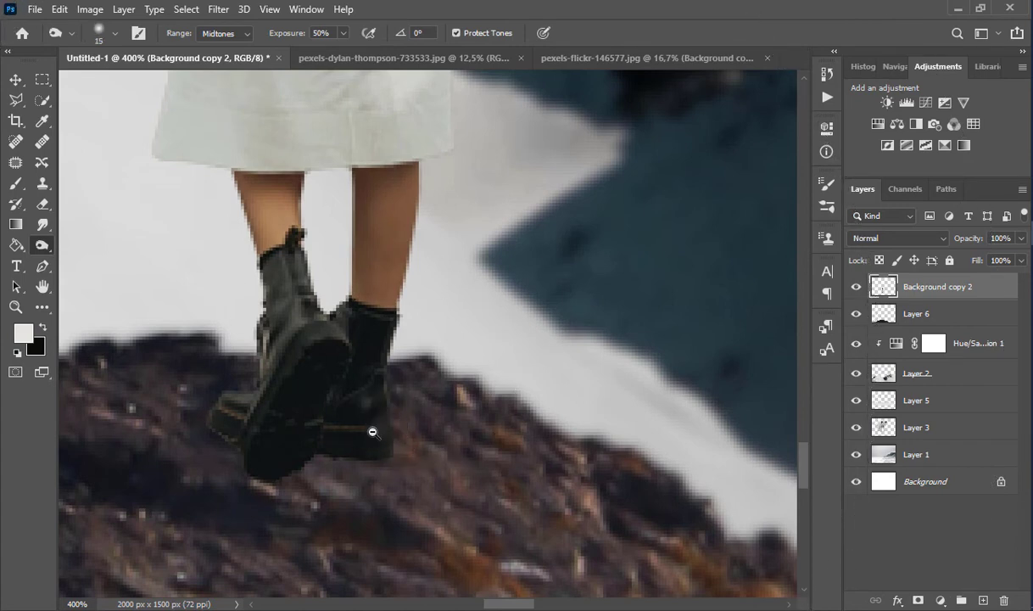
Reposition the woman on the rock's peak and nudge her slightly down and to the right.
{"action": "left_click", "coordinate": [372, 432], "text": "alt"}
{"action": "scroll", "coordinate": [499, 367], "scroll_direction": "down", "scroll_amount": 5}
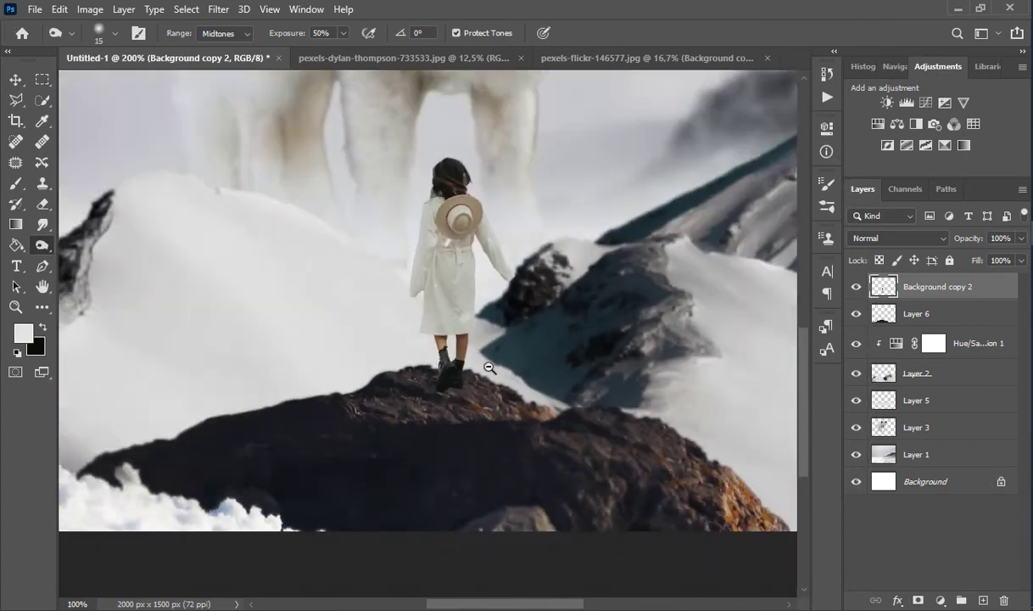
{"action": "left_click", "coordinate": [17, 78]}
{"action": "scroll", "coordinate": [348, 489], "scroll_direction": "up", "scroll_amount": 1}
{"action": "left_click_drag", "start_coordinate": [424, 418], "coordinate": [413, 415]}
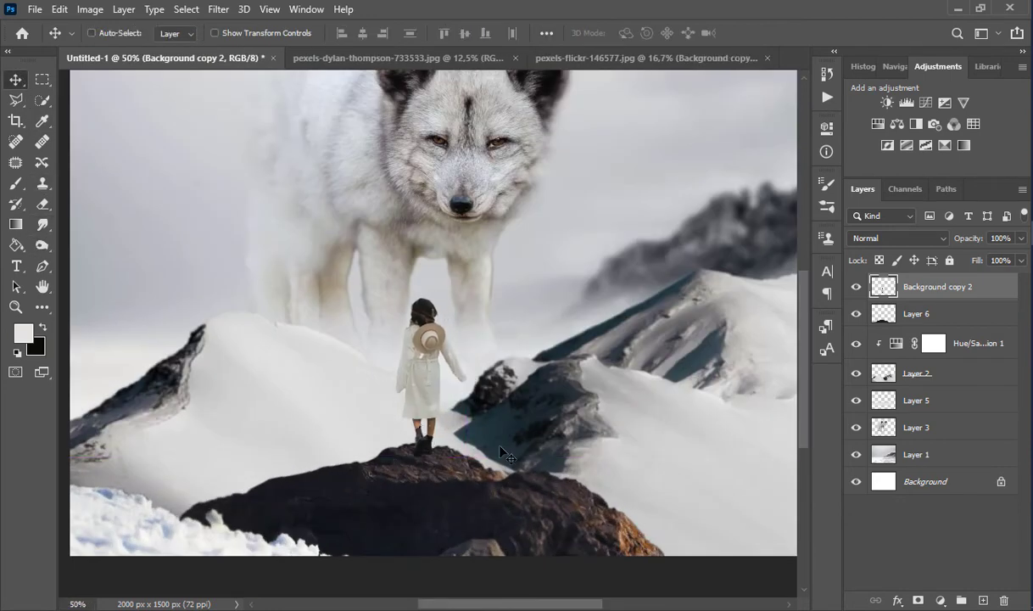
{"action": "key", "text": "Down"}
{"action": "key", "text": "Right"}
{"action": "key", "text": "Down"}
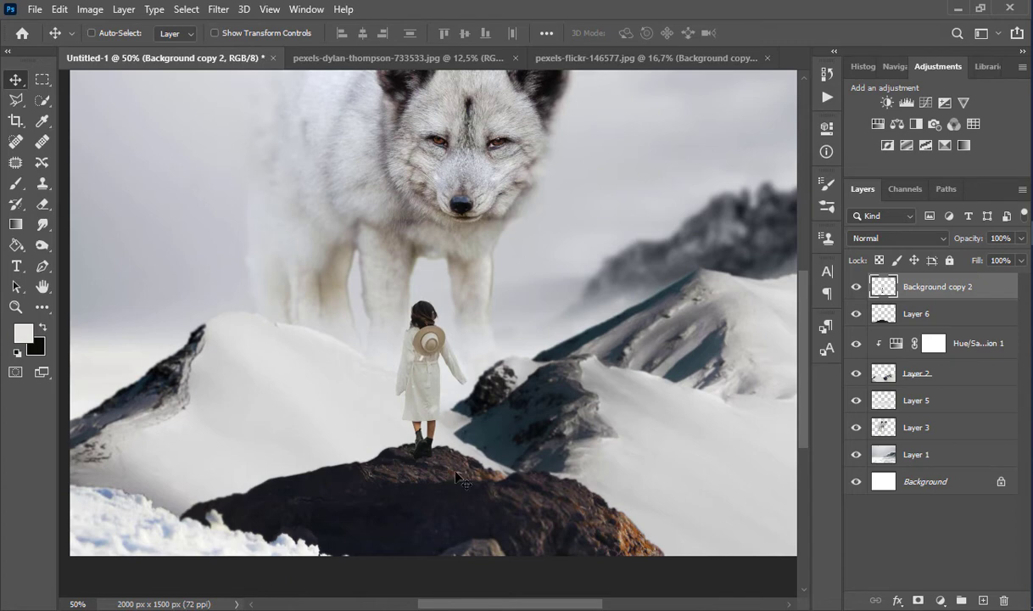
On a new layer above Layer 6, paint a shadow under the woman's boots with a 35-pixel soft brush in a sampled dark rock colour.
{"action": "left_click", "coordinate": [922, 316]}
{"action": "left_click", "coordinate": [983, 599]}
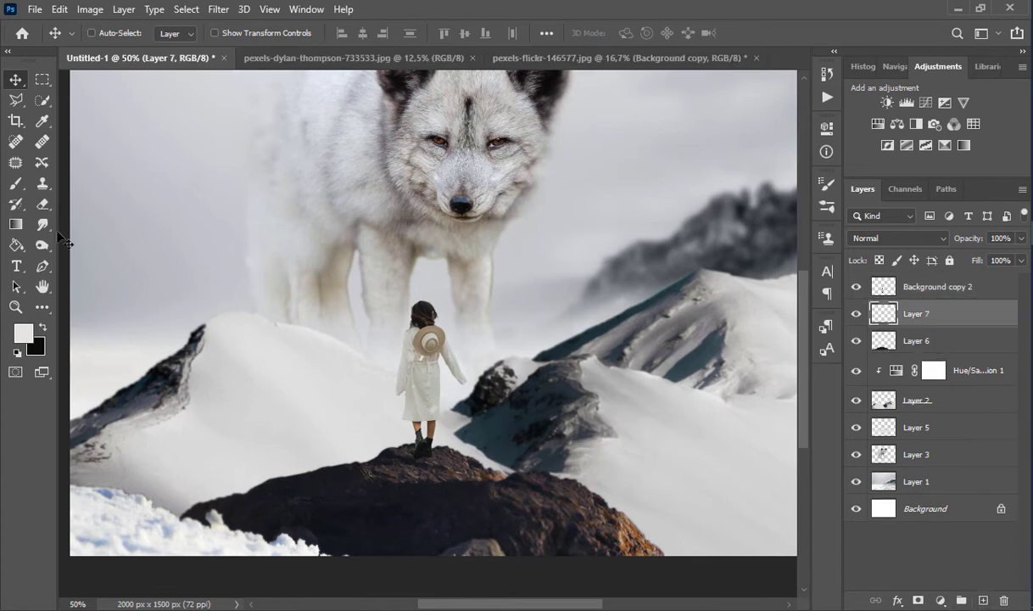
{"action": "left_click", "coordinate": [15, 184]}
{"action": "scroll", "coordinate": [416, 459], "scroll_direction": "up", "scroll_amount": 4}
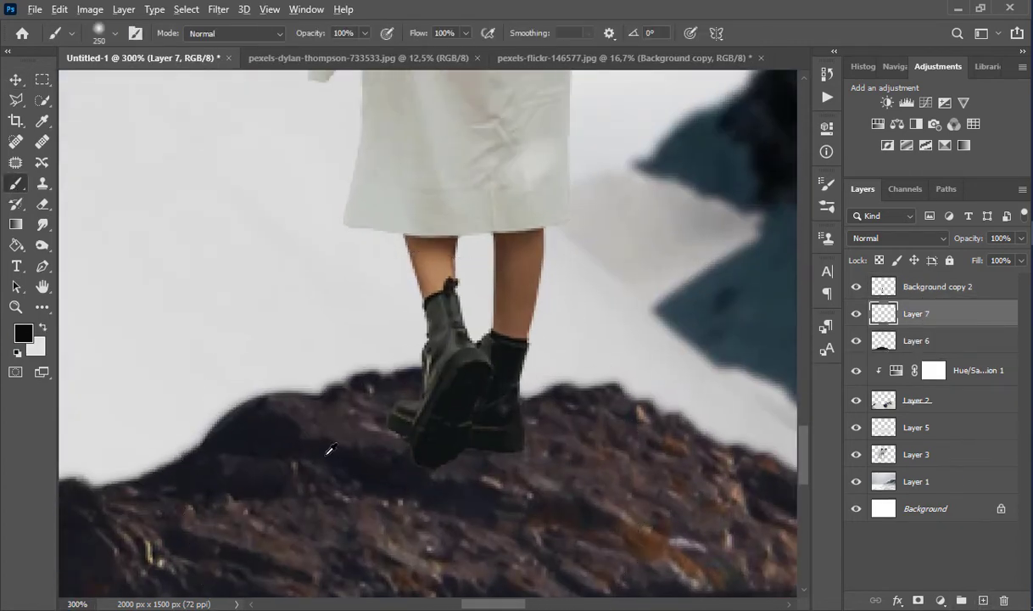
{"action": "left_click", "coordinate": [326, 455], "text": "alt"}
{"action": "key", "text": "bracketleft"}
{"action": "key", "text": "bracketleft"}
{"action": "key", "text": "bracketleft"}
{"action": "key", "text": "bracketleft"}
{"action": "key", "text": "bracketleft"}
{"action": "key", "text": "bracketleft"}
{"action": "key", "text": "bracketleft"}
{"action": "key", "text": "bracketleft"}
{"action": "key", "text": "bracketleft"}
{"action": "key", "text": "bracketleft"}
{"action": "key", "text": "bracketleft"}
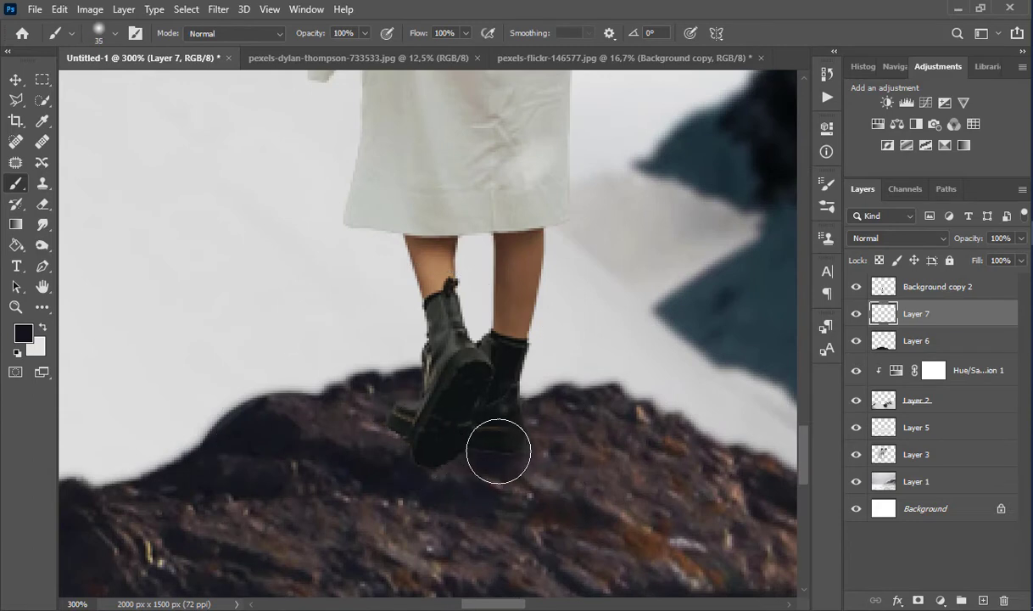
{"action": "left_click_drag", "start_coordinate": [431, 438], "coordinate": [371, 429]}
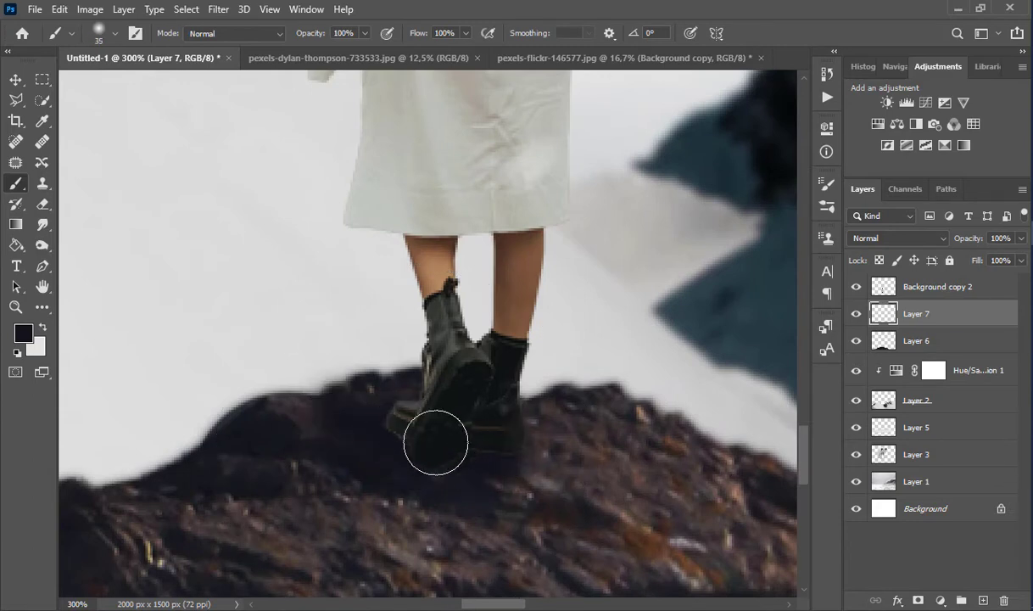
{"action": "key", "text": "ctrl+z"}
{"action": "left_click_drag", "start_coordinate": [428, 450], "coordinate": [316, 424]}
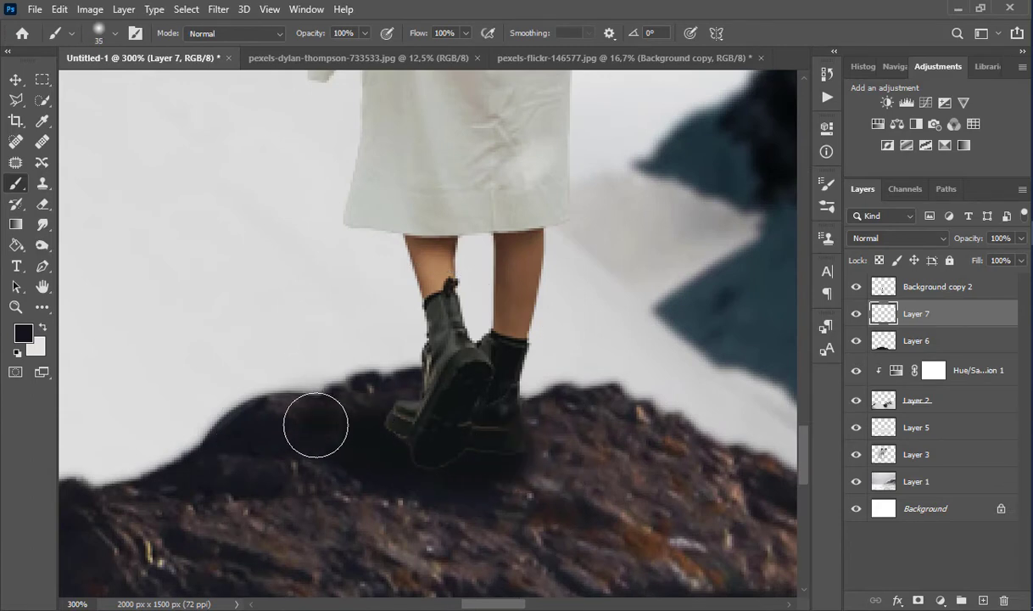
{"action": "scroll", "coordinate": [490, 453], "scroll_direction": "down", "scroll_amount": 5}
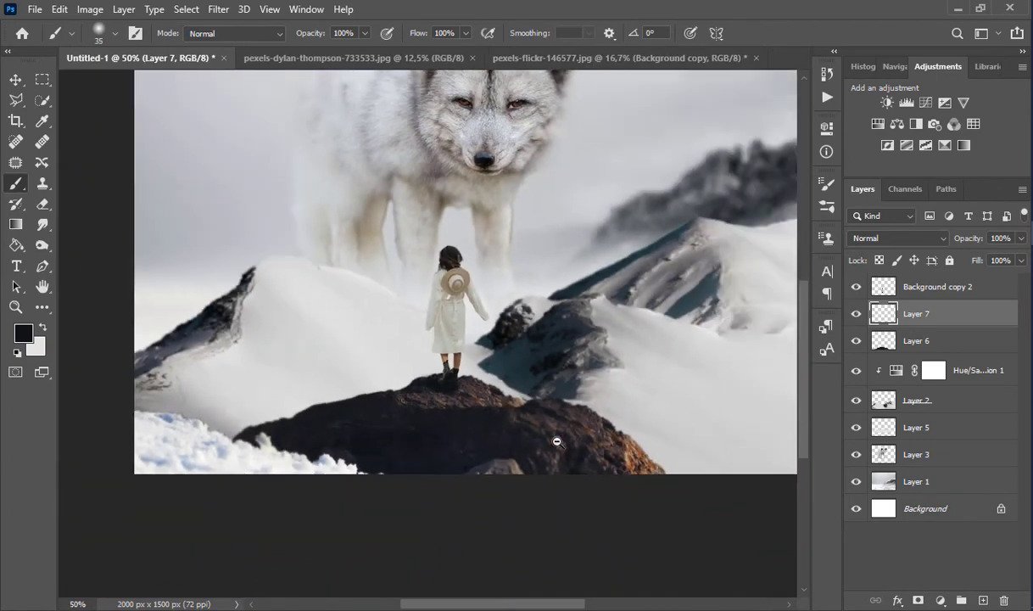
Erase the lower edges of the boots on Background copy 2 with a 29-pixel soft round eraser to blend them into the shadow.
{"action": "scroll", "coordinate": [398, 477], "scroll_direction": "up", "scroll_amount": 2}
{"action": "scroll", "coordinate": [398, 477], "scroll_direction": "up", "scroll_amount": 5}
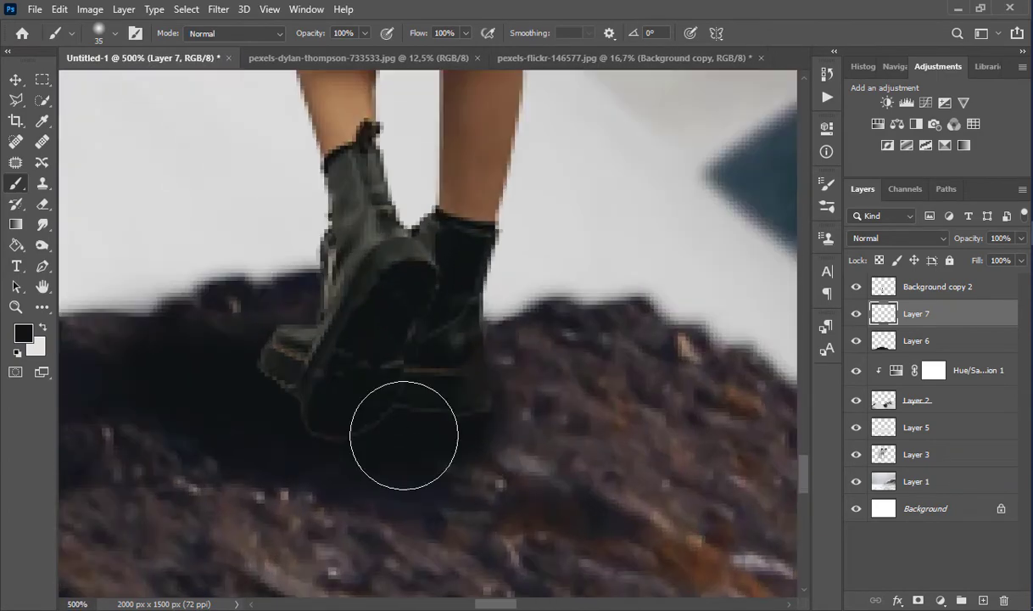
{"action": "left_click", "coordinate": [941, 287]}
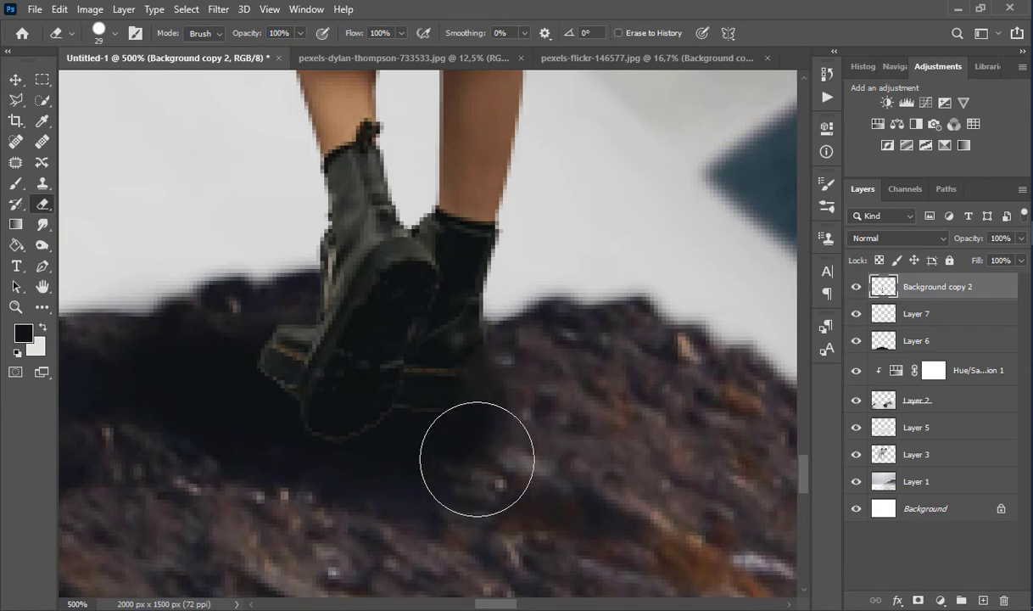
{"action": "right_click", "coordinate": [472, 449]}
{"action": "left_click", "coordinate": [543, 499]}
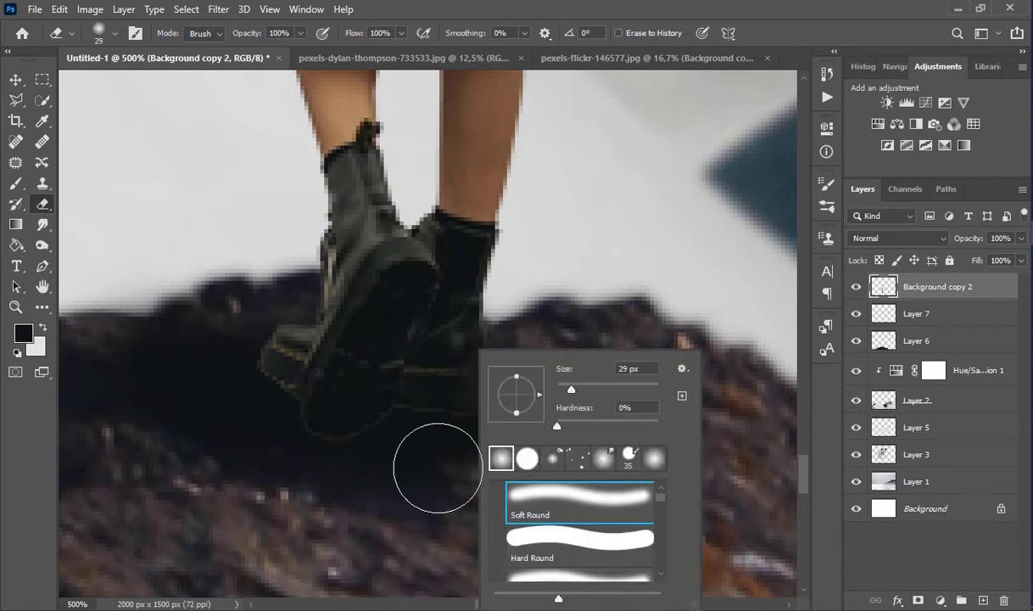
{"action": "mouse_move", "coordinate": [438, 468]}
{"action": "left_mouse_down"}
{"action": "mouse_move", "coordinate": [290, 453]}
{"action": "mouse_move", "coordinate": [487, 440]}
{"action": "mouse_move", "coordinate": [330, 450]}
{"action": "mouse_move", "coordinate": [188, 388]}
{"action": "mouse_move", "coordinate": [273, 419]}
{"action": "left_mouse_up"}
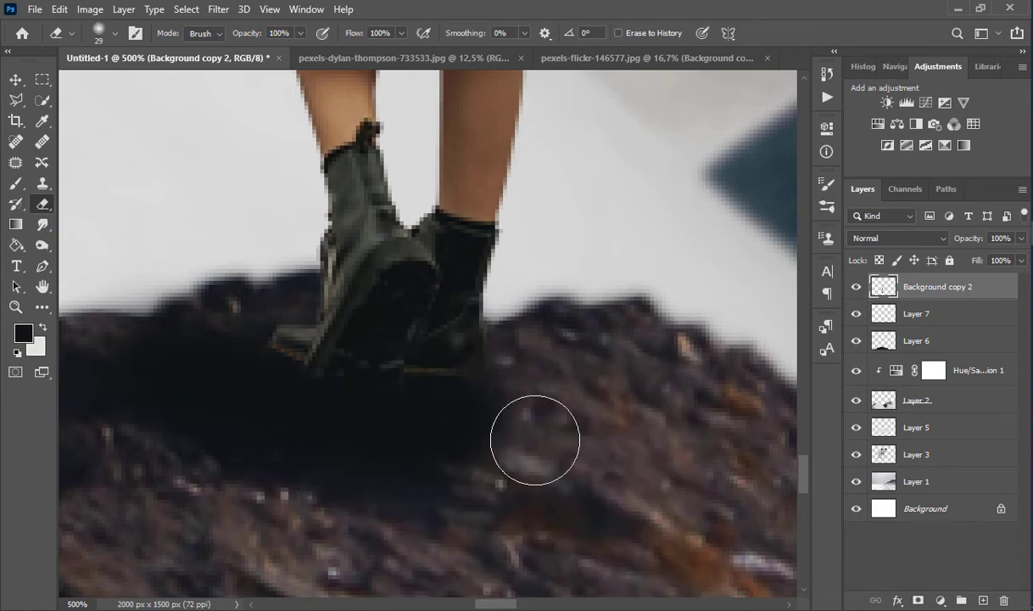
Blend the boot shadow on Layer 7 into the rock with Soft Light mode at 77% opacity.
{"action": "scroll", "coordinate": [436, 455], "scroll_direction": "down", "scroll_amount": 6}
{"action": "scroll", "coordinate": [376, 473], "scroll_direction": "up", "scroll_amount": 5}
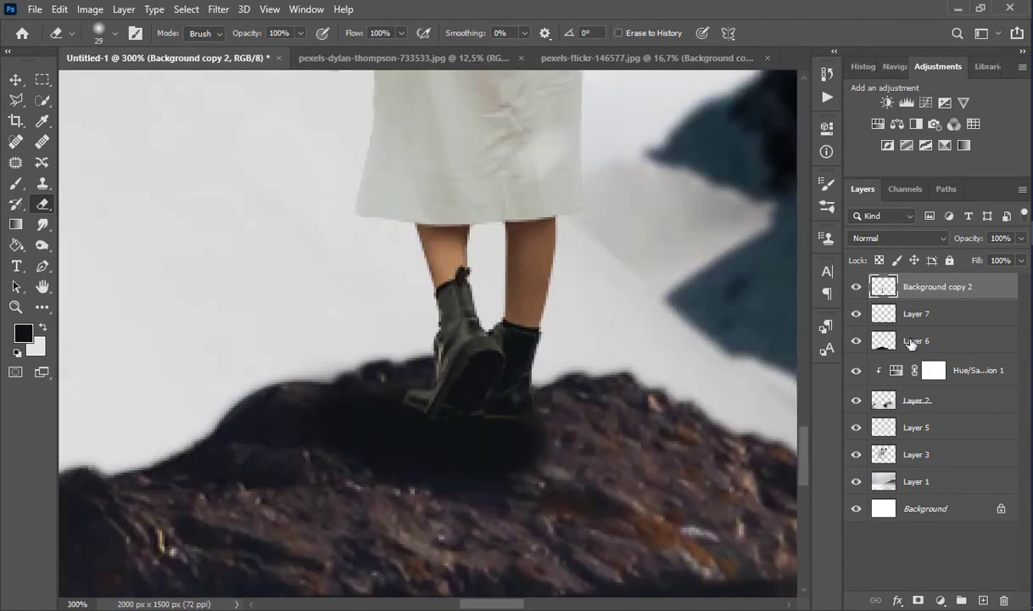
{"action": "left_click", "coordinate": [863, 315]}
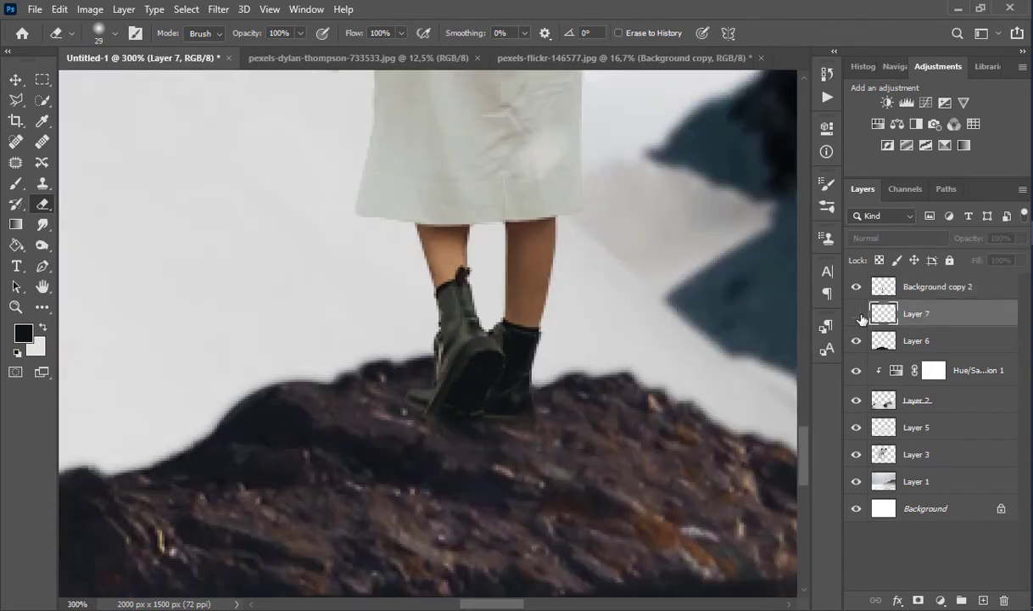
{"action": "left_click", "coordinate": [886, 239]}
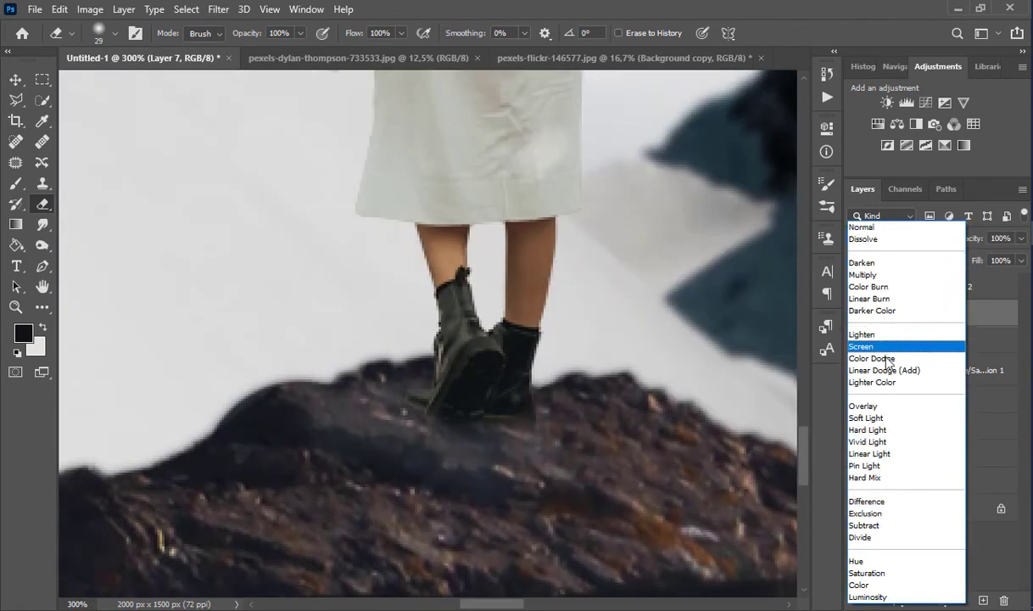
{"action": "left_click", "coordinate": [882, 419]}
{"action": "left_click_drag", "start_coordinate": [1003, 257], "coordinate": [1003, 257]}
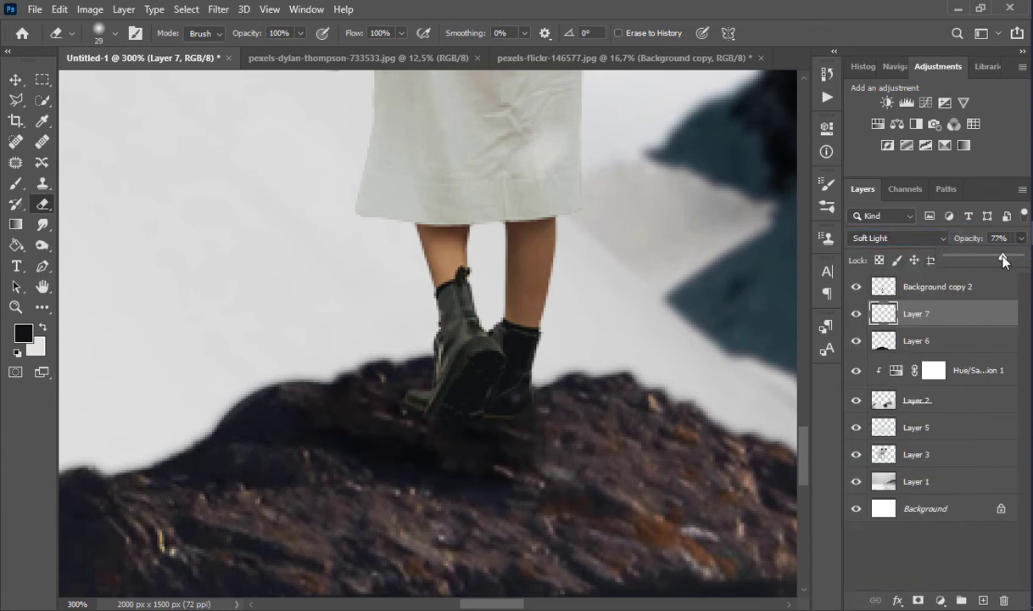
Darken the woman's coat and hair on Background copy 2 with a 60-pixel Burn tool at Midtones and 50% exposure.
{"action": "left_click", "coordinate": [16, 81]}
{"action": "left_click", "coordinate": [430, 371], "text": "alt"}
{"action": "left_click_drag", "start_coordinate": [463, 212], "coordinate": [450, 383]}
{"action": "left_click", "coordinate": [449, 384], "text": "alt"}
{"action": "left_click", "coordinate": [459, 390], "text": "ctrl"}
{"action": "left_click", "coordinate": [41, 246]}
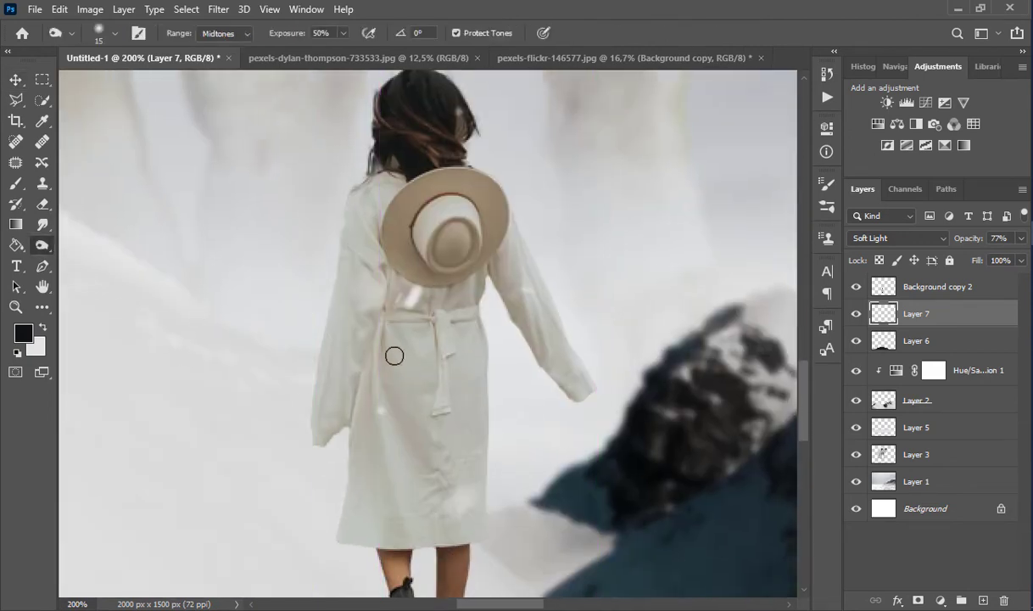
{"action": "key", "text": "bracketright"}
{"action": "key", "text": "bracketright"}
{"action": "left_click", "coordinate": [899, 286]}
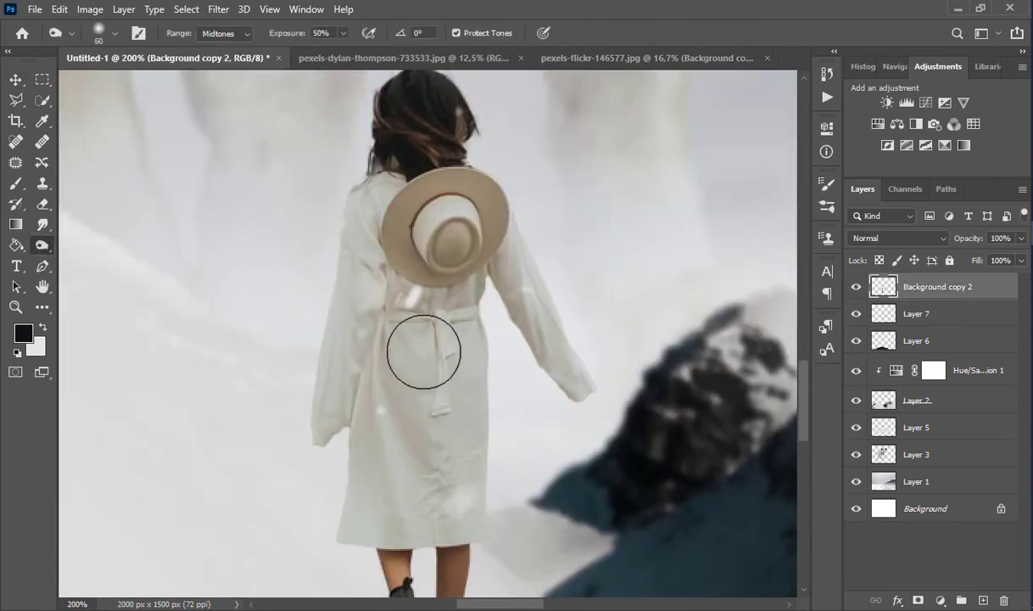
{"action": "mouse_move", "coordinate": [391, 299]}
{"action": "left_mouse_down"}
{"action": "mouse_move", "coordinate": [381, 315]}
{"action": "mouse_move", "coordinate": [379, 408]}
{"action": "left_mouse_up"}
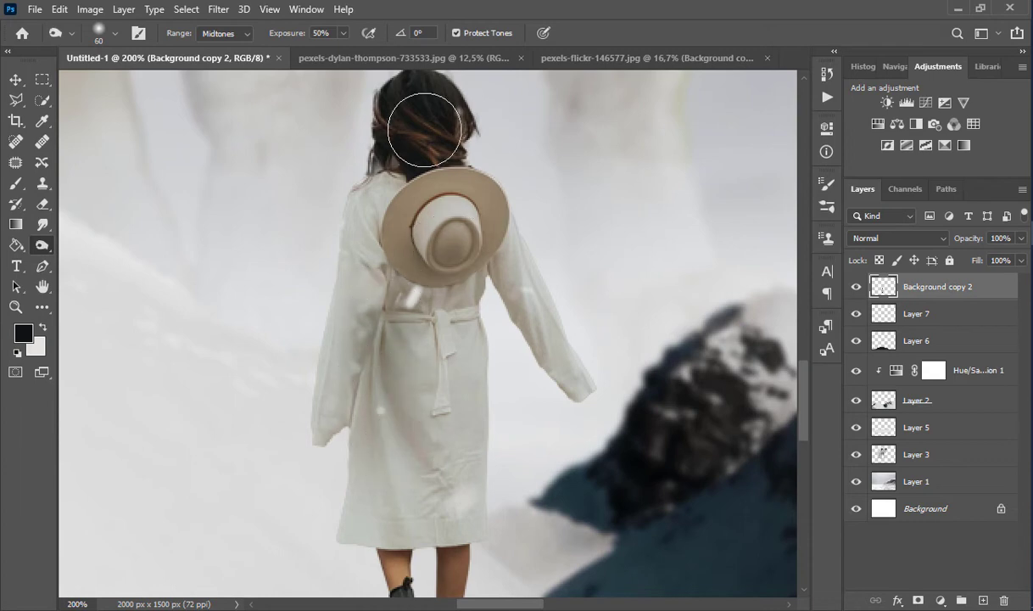
Add a new layer above Background copy 2 and clip it to the woman.
{"action": "left_click", "coordinate": [429, 453], "text": "alt"}
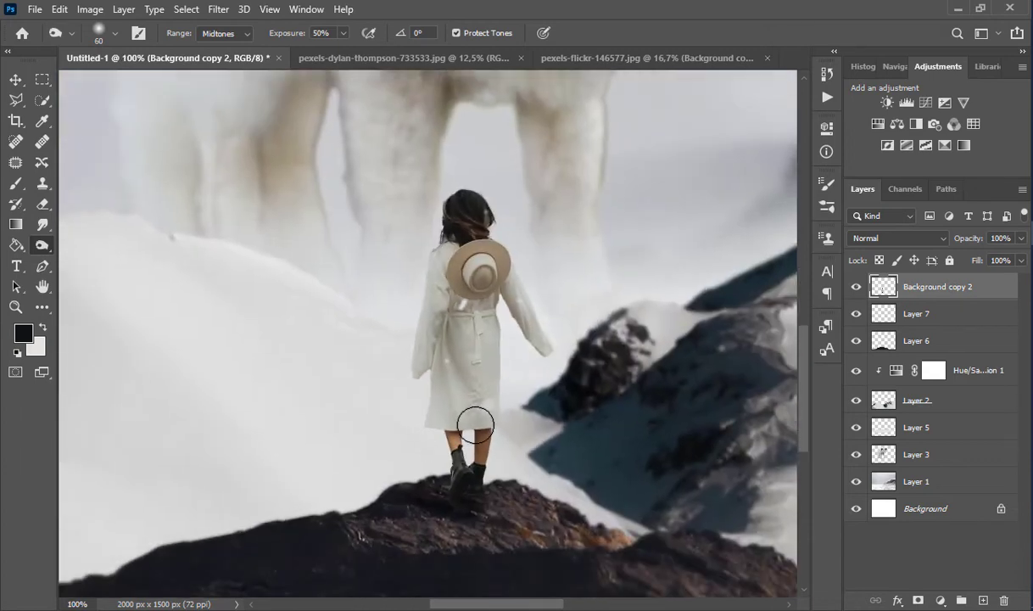
{"action": "left_click", "coordinate": [659, 430], "text": "alt"}
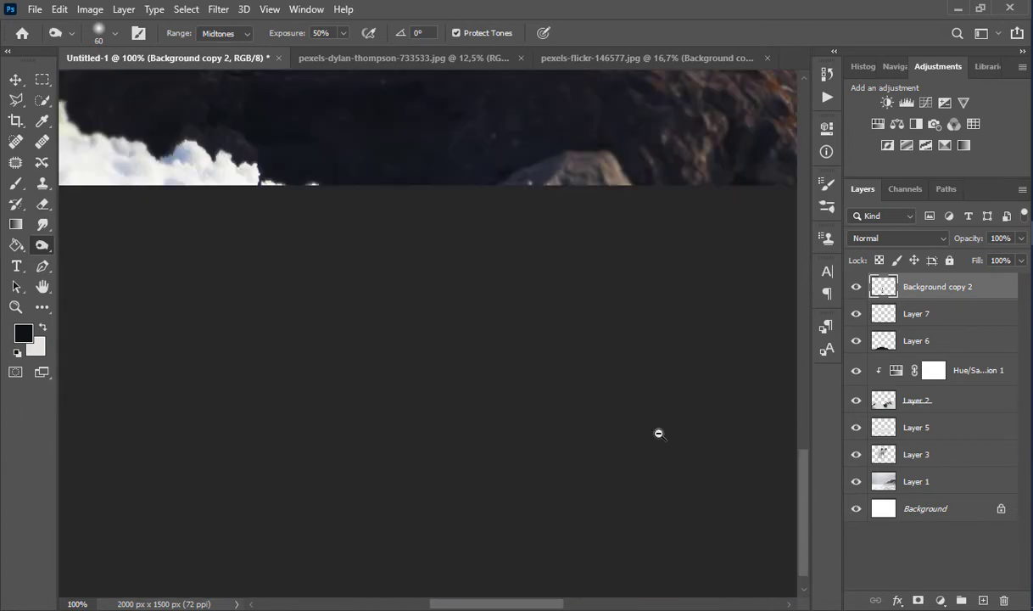
{"action": "left_click", "coordinate": [562, 306], "text": "alt"}
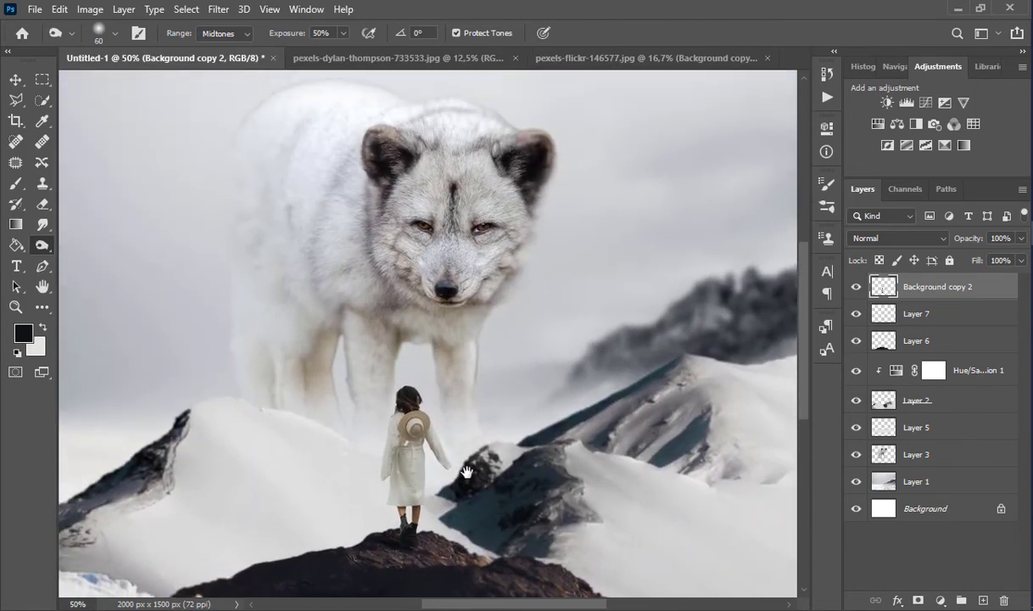
{"action": "left_click", "coordinate": [447, 477], "text": "ctrl"}
{"action": "left_click", "coordinate": [435, 427], "text": "ctrl"}
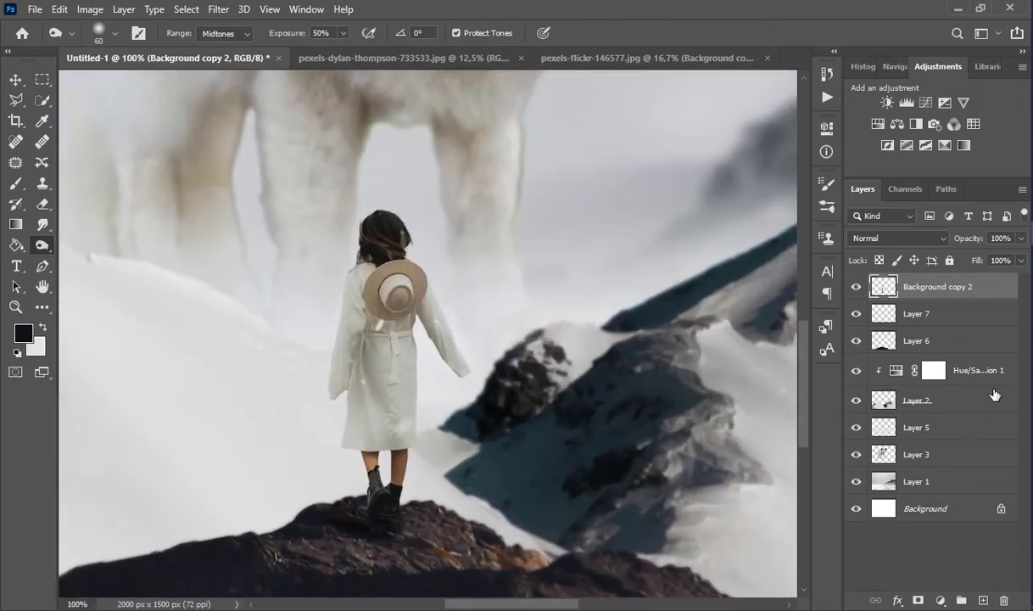
{"action": "left_click", "coordinate": [984, 601]}
{"action": "right_click", "coordinate": [892, 288]}
{"action": "left_click", "coordinate": [861, 239]}
{"action": "key", "text": "b"}
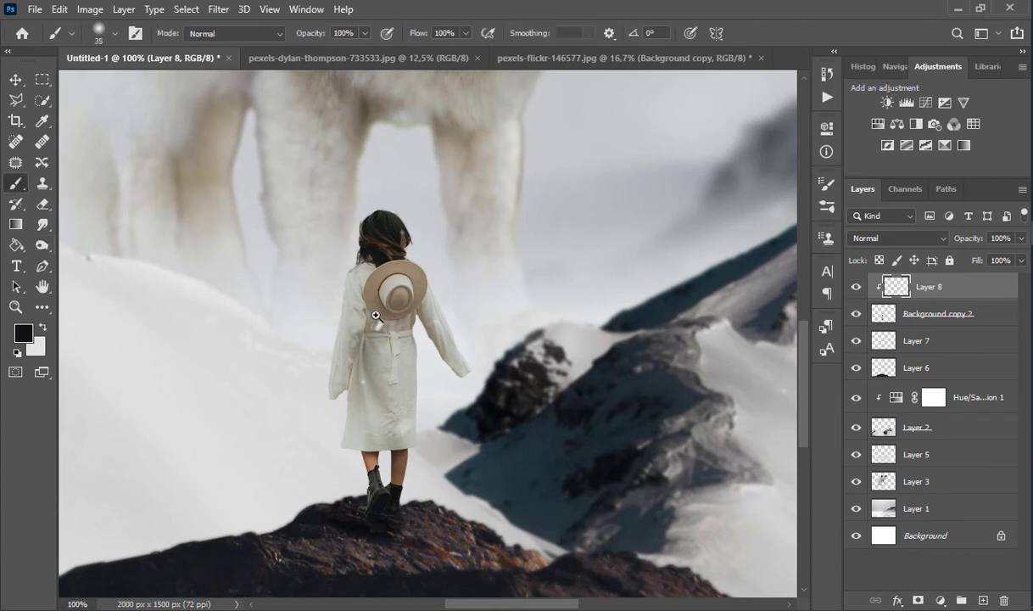
Set the foreground colour to warm yellow ffc617 for the Brush tool.
{"action": "left_click", "coordinate": [375, 316], "text": "ctrl"}
{"action": "left_click", "coordinate": [375, 315], "text": "ctrl"}
{"action": "left_click", "coordinate": [23, 332]}
{"action": "left_click", "coordinate": [747, 341]}
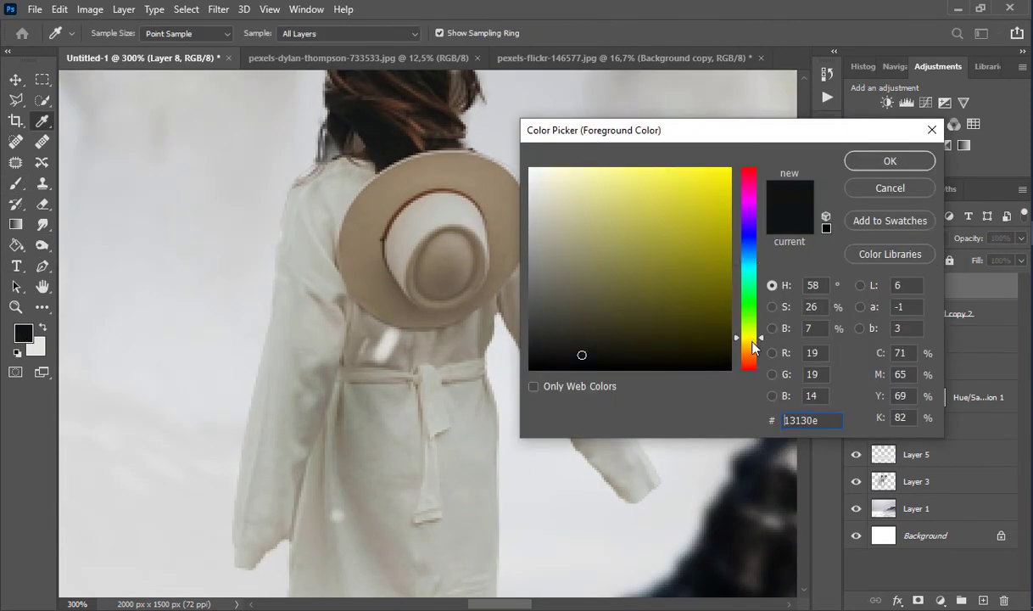
{"action": "left_click", "coordinate": [704, 187]}
{"action": "left_click", "coordinate": [713, 167]}
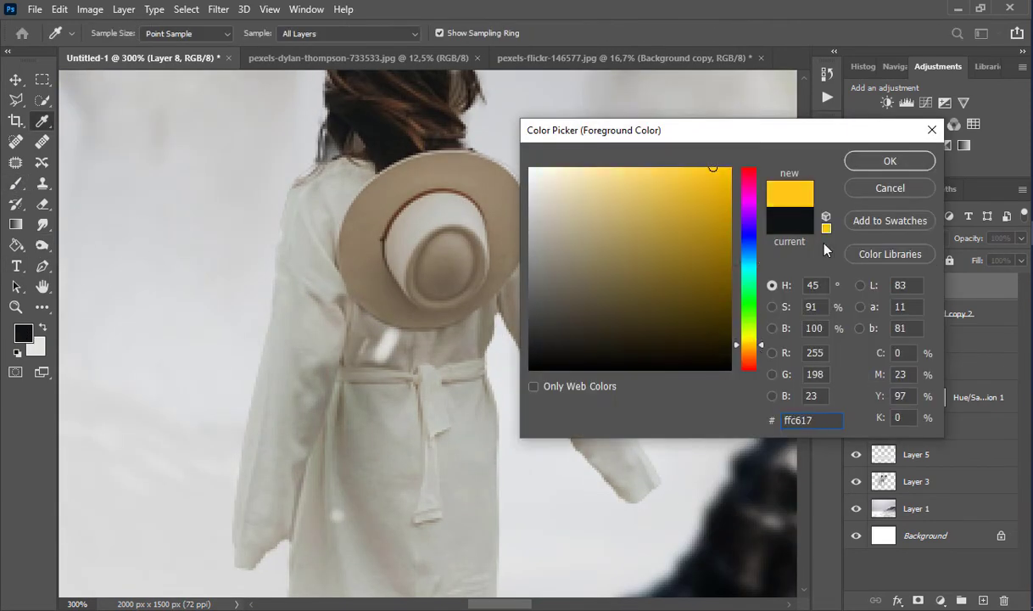
{"action": "left_click", "coordinate": [889, 160]}
Set the clipped Layer 8 to Soft Light and paint yellow over the woman's hat, coat, legs and hair with a soft brush up to 50 pixels.
{"action": "left_click_drag", "start_coordinate": [428, 217], "coordinate": [468, 253]}
{"action": "left_click", "coordinate": [875, 242]}
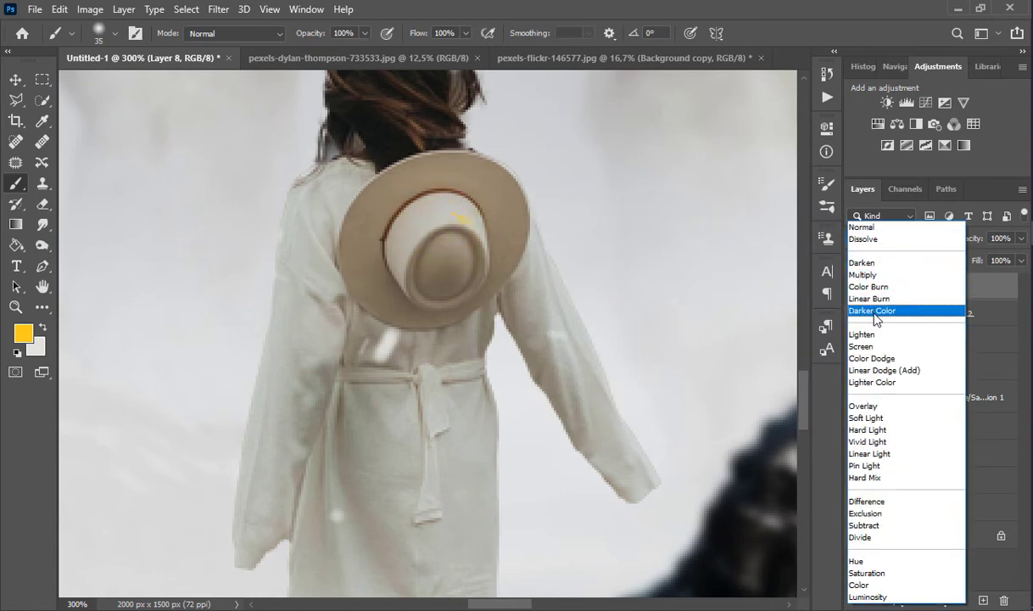
{"action": "left_click", "coordinate": [880, 418]}
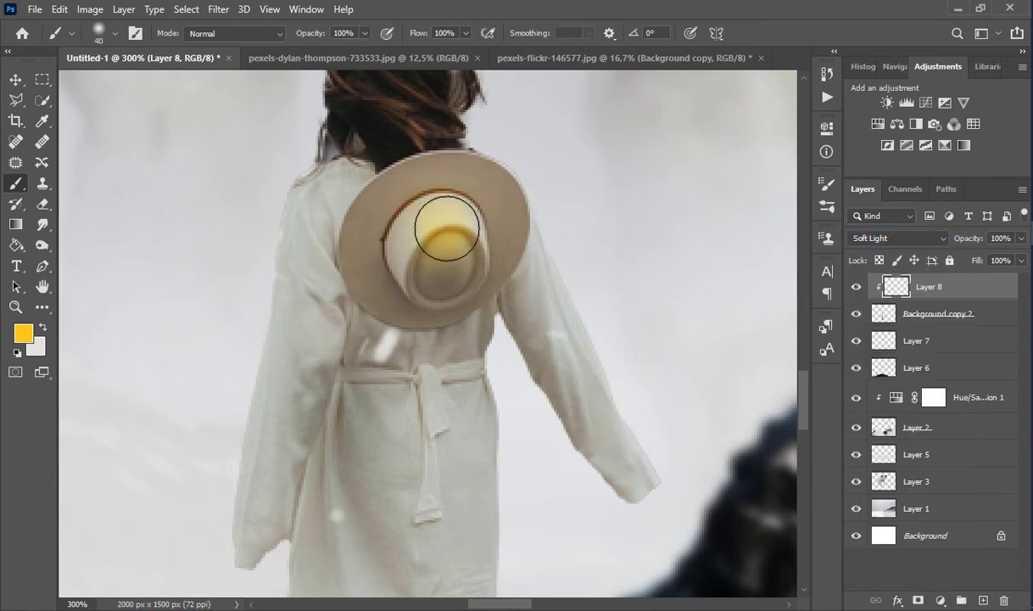
{"action": "key", "text": "bracketright"}
{"action": "mouse_move", "coordinate": [442, 229]}
{"action": "left_mouse_down"}
{"action": "mouse_move", "coordinate": [441, 248]}
{"action": "mouse_move", "coordinate": [441, 231]}
{"action": "left_mouse_up"}
{"action": "scroll", "coordinate": [442, 226], "scroll_direction": "down", "scroll_amount": 2}
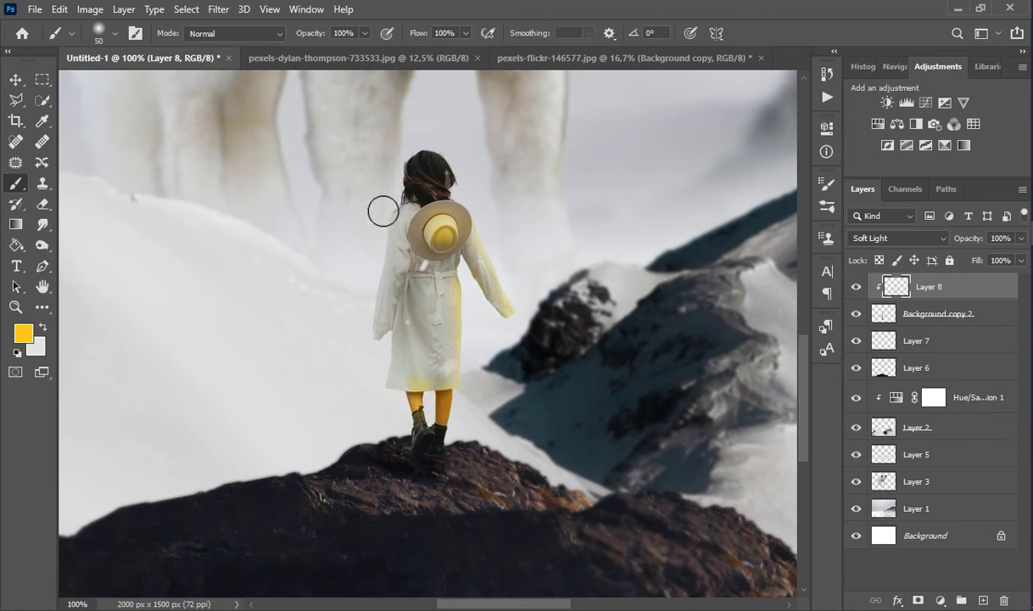
{"action": "left_click_drag", "start_coordinate": [383, 211], "coordinate": [387, 303]}
{"action": "left_click_drag", "start_coordinate": [442, 156], "coordinate": [421, 174]}
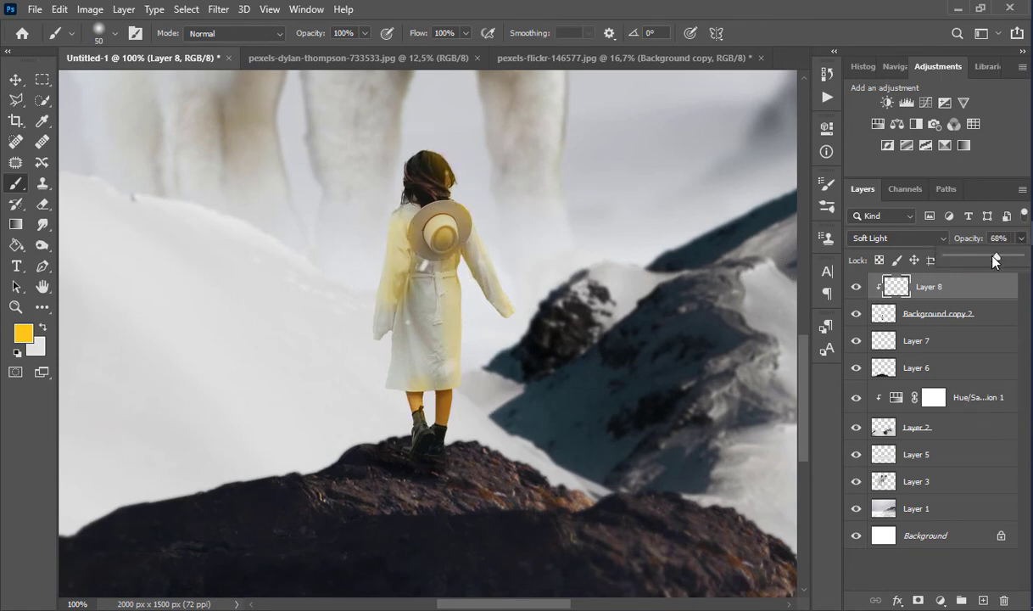
Reduce the yellow tint on Layer 8 to 50% opacity, keeping its blend mode at Soft Light.
{"action": "left_click", "coordinate": [598, 258]}
{"action": "scroll", "coordinate": [559, 283], "scroll_direction": "down", "scroll_amount": 4}
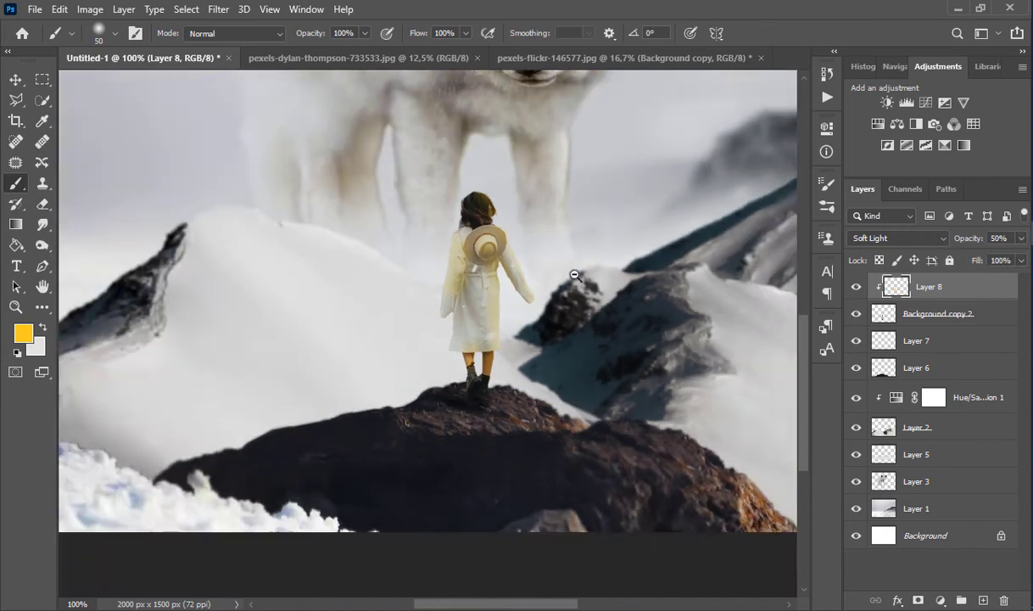
{"action": "scroll", "coordinate": [553, 367], "scroll_direction": "up", "scroll_amount": 1}
{"action": "left_click", "coordinate": [899, 237]}
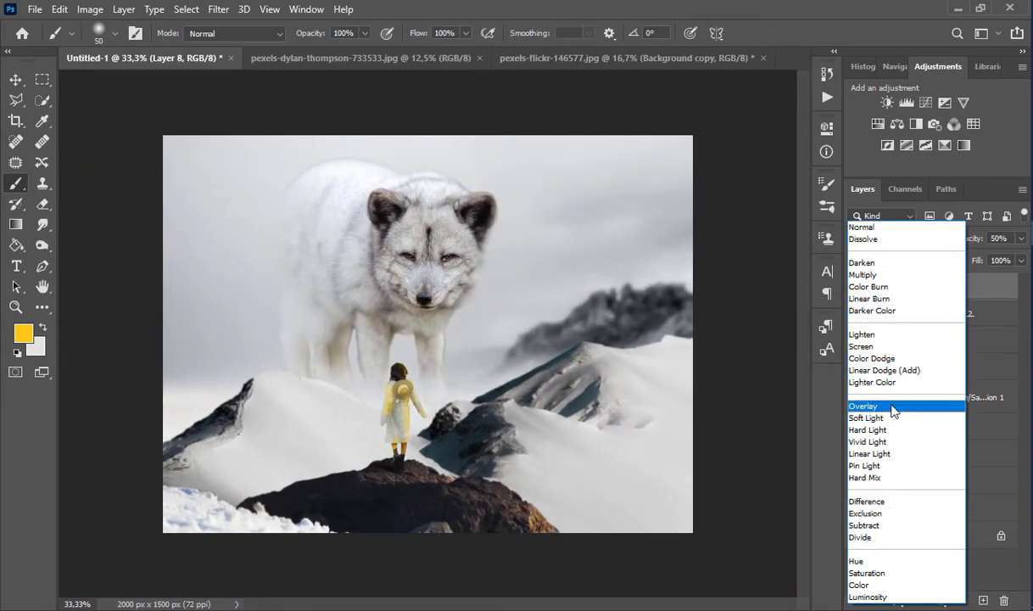
{"action": "left_click", "coordinate": [857, 417]}
Erase excess yellow from the coat on Layer 8 with a 50-pixel soft round eraser.
{"action": "scroll", "coordinate": [334, 438], "scroll_direction": "up", "scroll_amount": 1}
{"action": "key", "text": "e"}
{"action": "scroll", "coordinate": [422, 397], "scroll_direction": "up", "scroll_amount": 3}
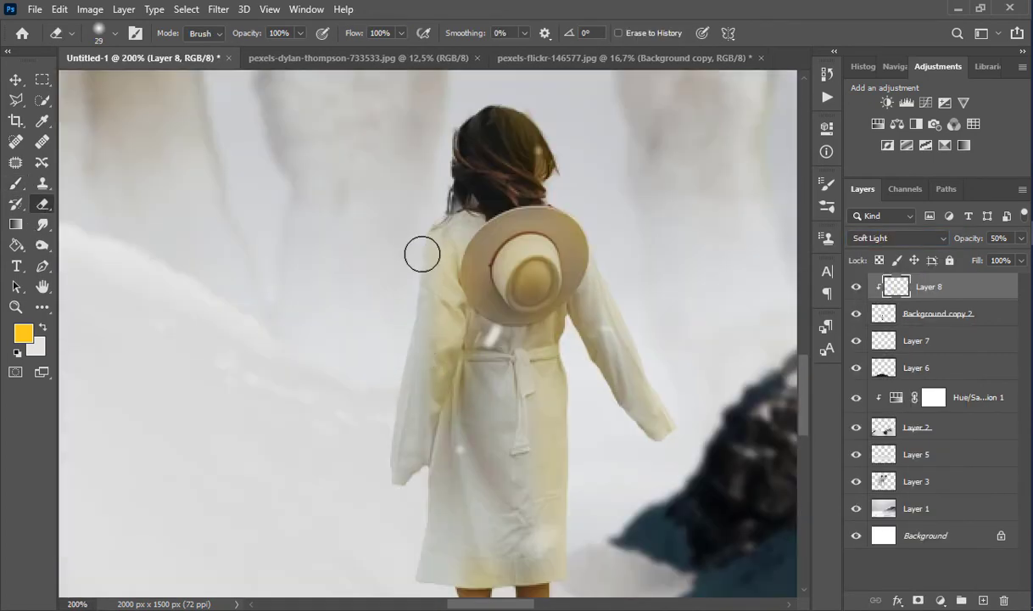
{"action": "right_click", "coordinate": [422, 254]}
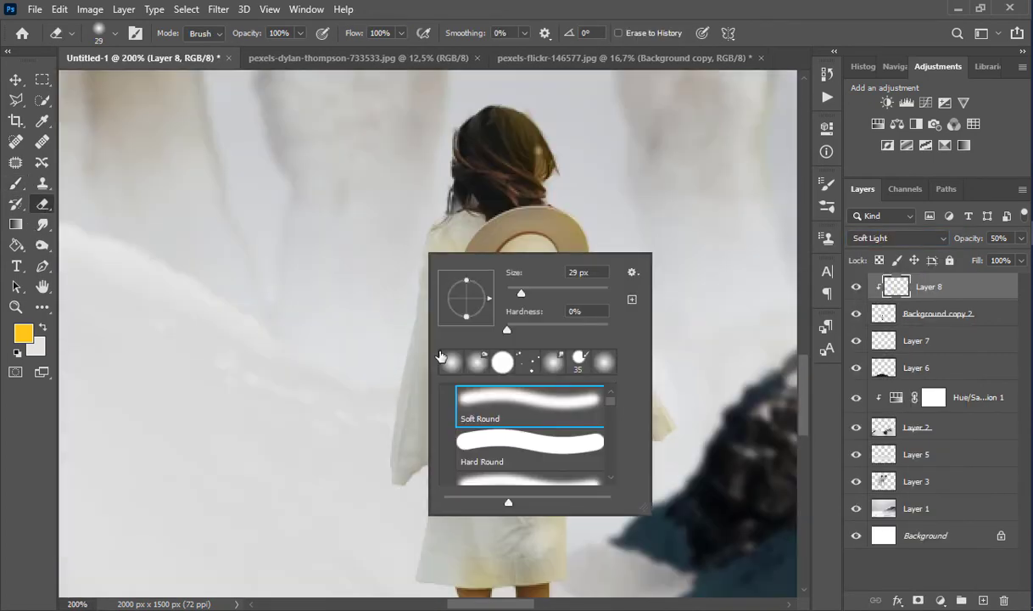
{"action": "left_click", "coordinate": [533, 292]}
{"action": "left_click", "coordinate": [402, 247]}
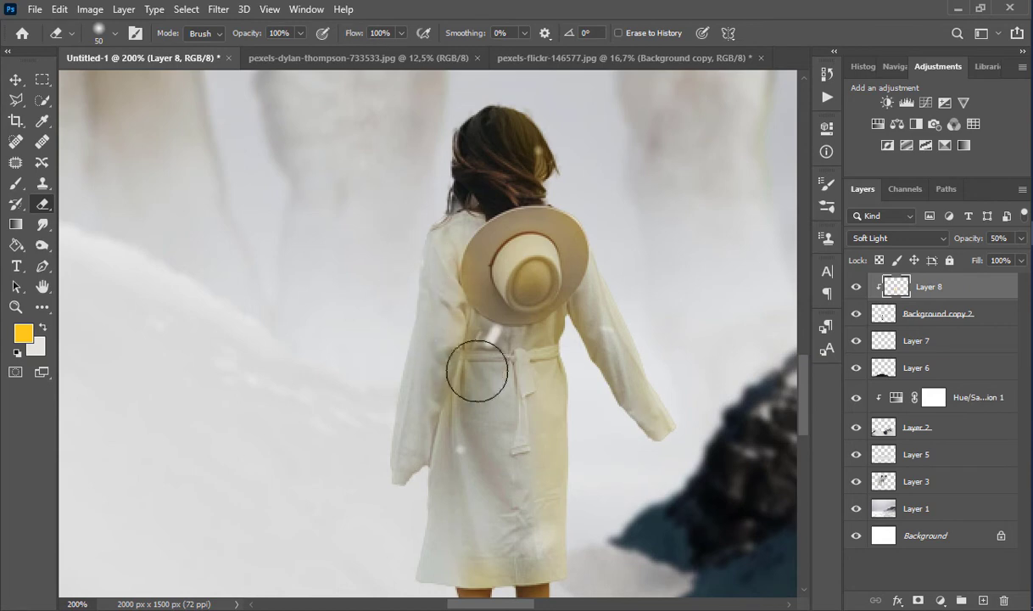
{"action": "scroll", "coordinate": [516, 461], "scroll_direction": "down", "scroll_amount": 3}
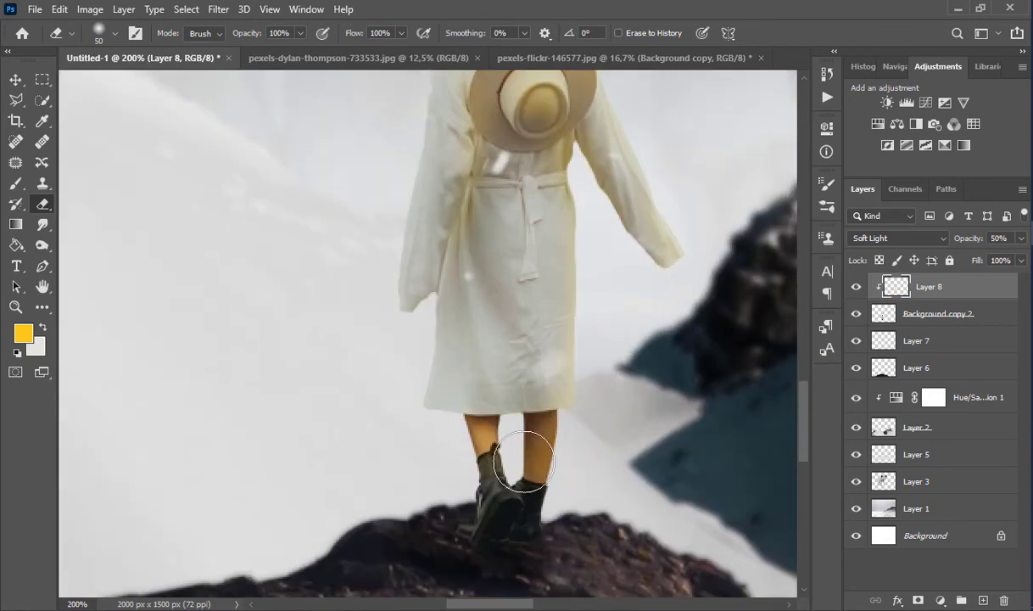
Paint over the woman's legs on Layer 8 with a 50-pixel brush in a sampled light grey to mute the yellow.
{"action": "left_click", "coordinate": [15, 183]}
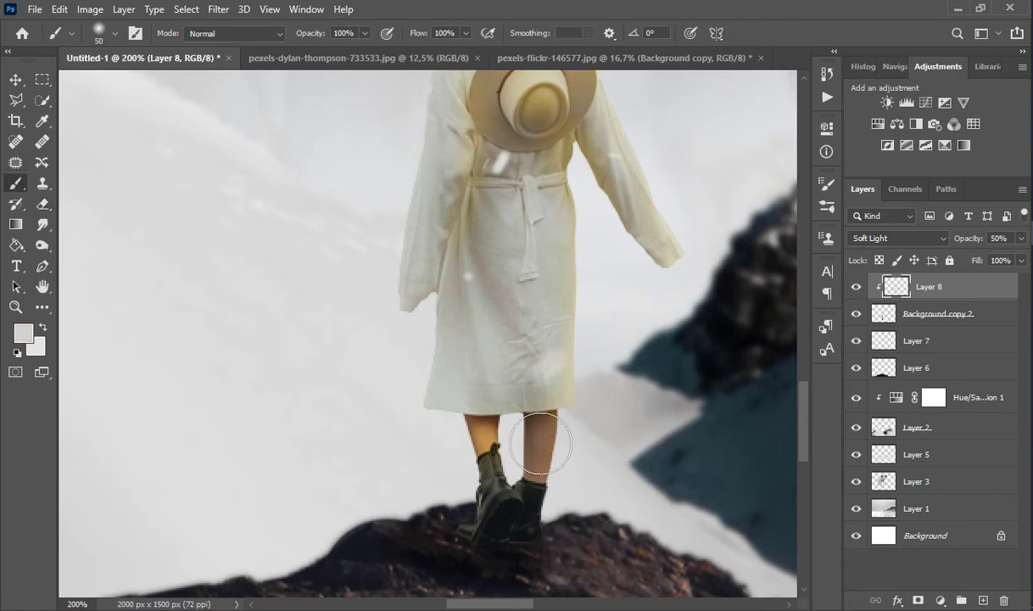
{"action": "scroll", "coordinate": [502, 432], "scroll_direction": "up", "scroll_amount": 3}
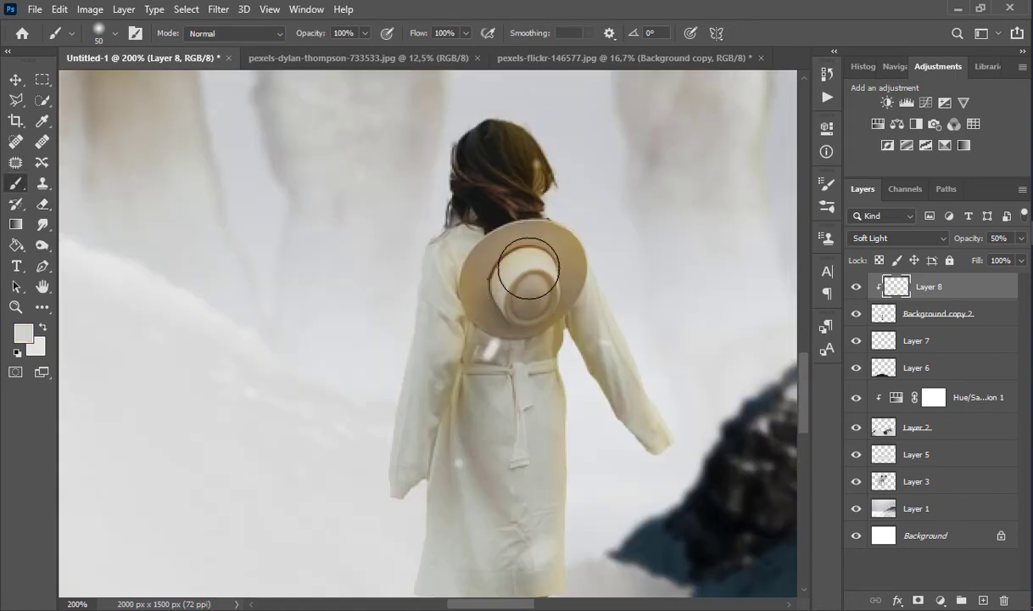
{"action": "scroll", "coordinate": [528, 268], "scroll_direction": "down", "scroll_amount": 5}
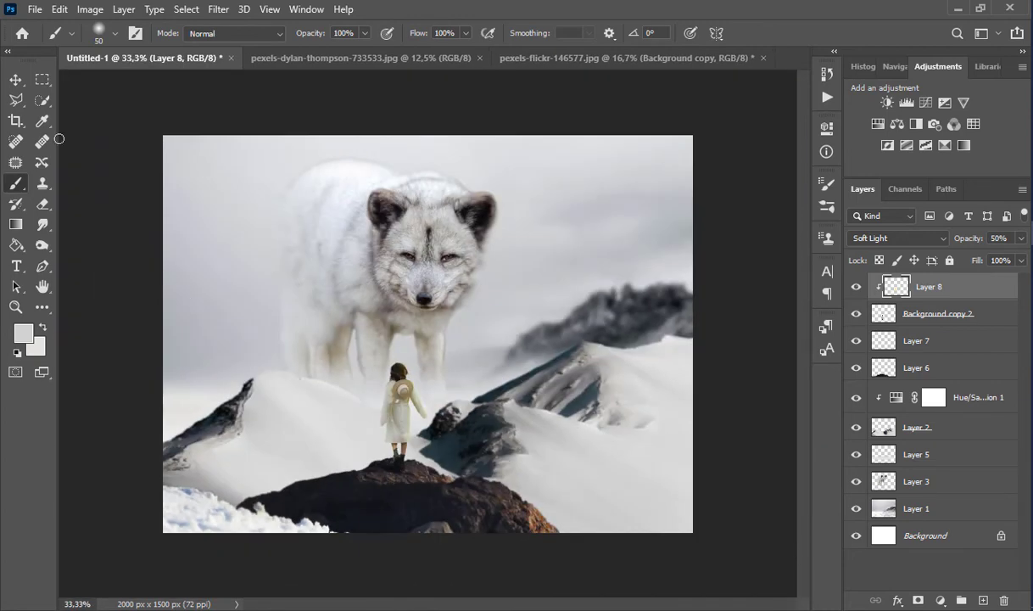
Merge Layer 8 with Background copy 2 into a single layer.
{"action": "key", "text": "v"}
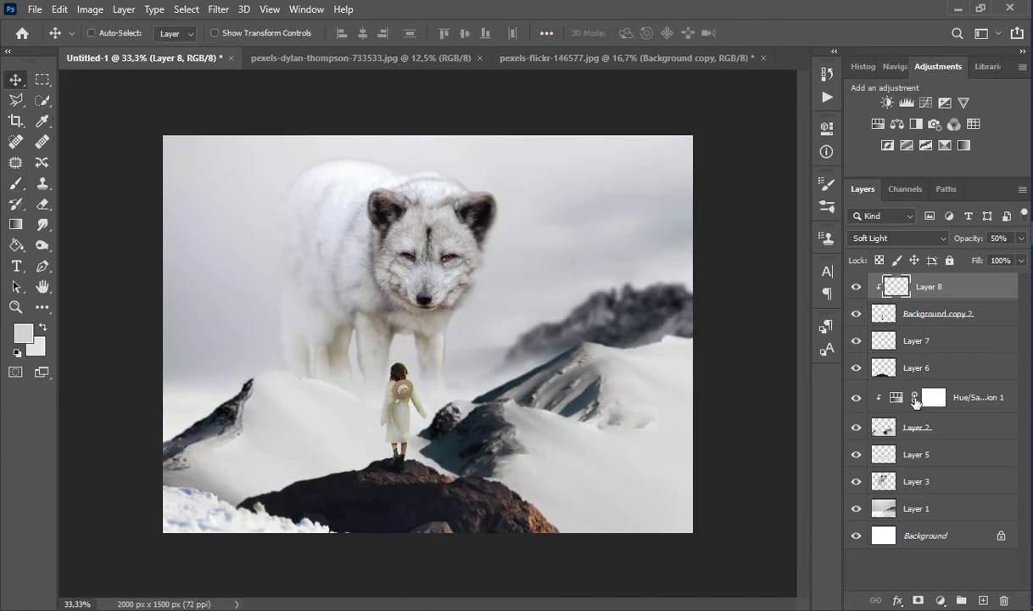
{"action": "left_click", "coordinate": [906, 320], "text": "shift"}
{"action": "key", "text": "ctrl+e"}
{"action": "scroll", "coordinate": [712, 388], "scroll_direction": "up", "scroll_amount": 1}
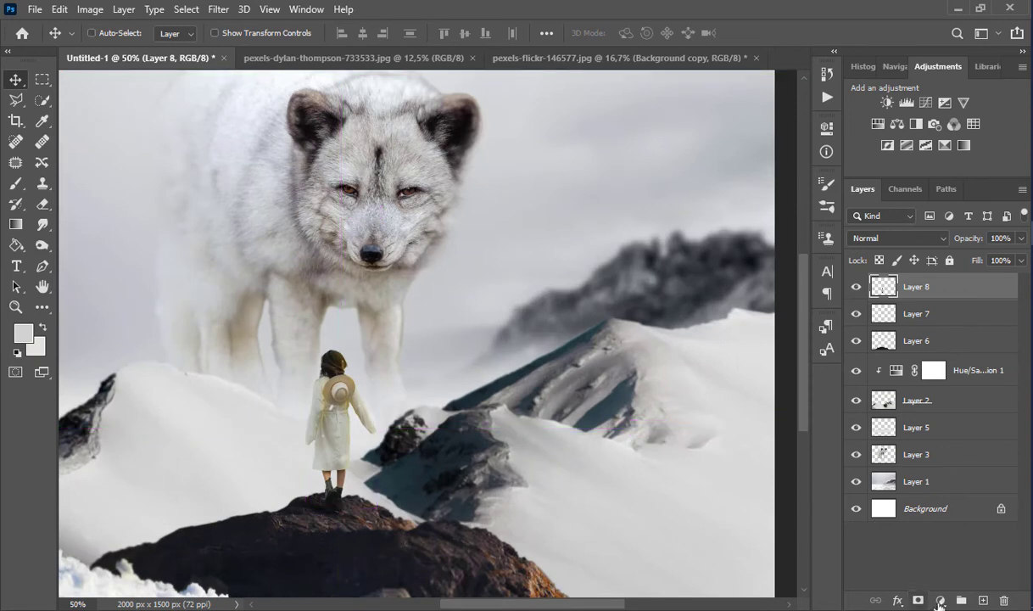
Add a Brightness/Contrast adjustment clipped to the woman's Layer 8, with brightness -14 and contrast 64.
{"action": "left_click", "coordinate": [938, 602]}
{"action": "left_click", "coordinate": [932, 364]}
{"action": "left_click", "coordinate": [692, 410]}
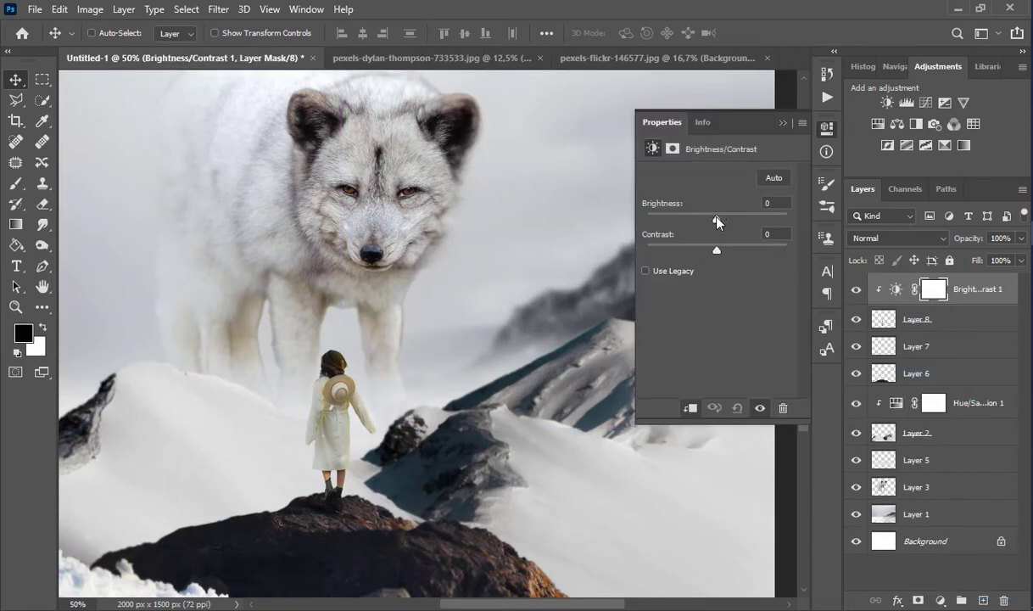
{"action": "mouse_move", "coordinate": [716, 222]}
{"action": "left_mouse_down"}
{"action": "mouse_move", "coordinate": [732, 222]}
{"action": "mouse_move", "coordinate": [709, 226]}
{"action": "left_mouse_up"}
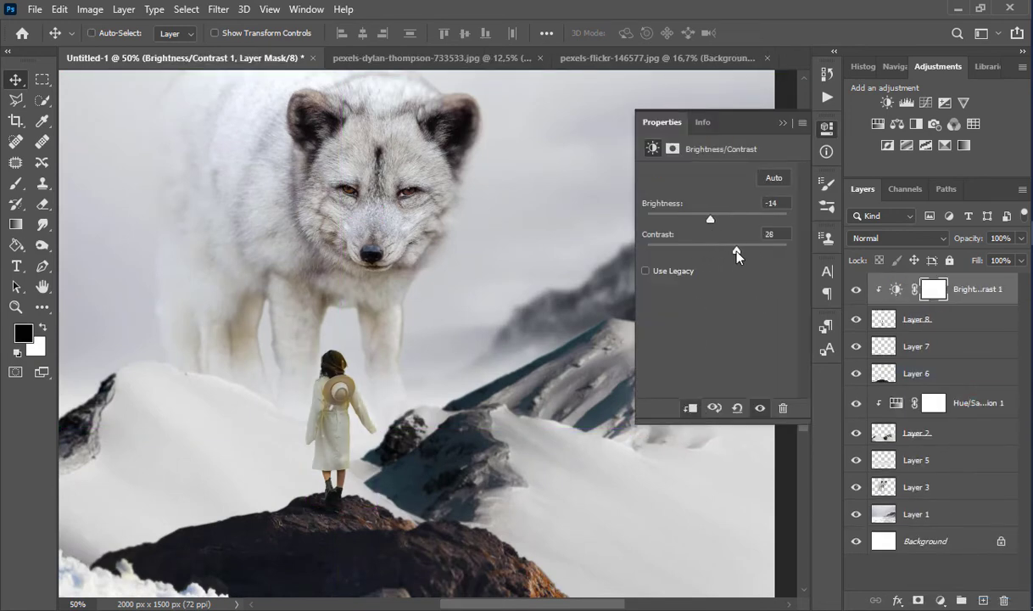
{"action": "left_click_drag", "start_coordinate": [765, 251], "coordinate": [760, 251]}
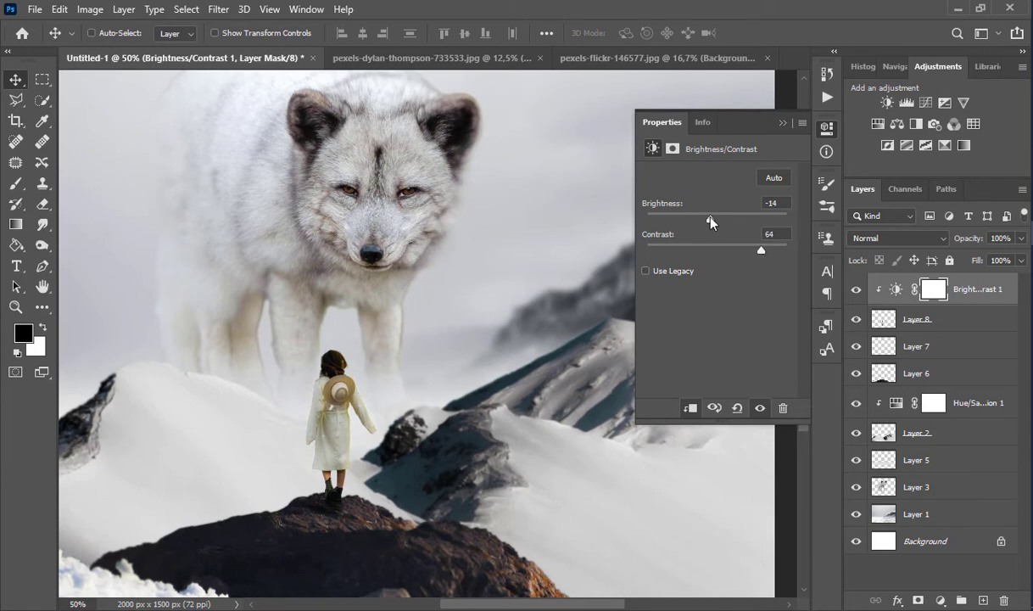
{"action": "left_click", "coordinate": [782, 125]}
{"action": "left_click", "coordinate": [498, 353], "text": "alt"}
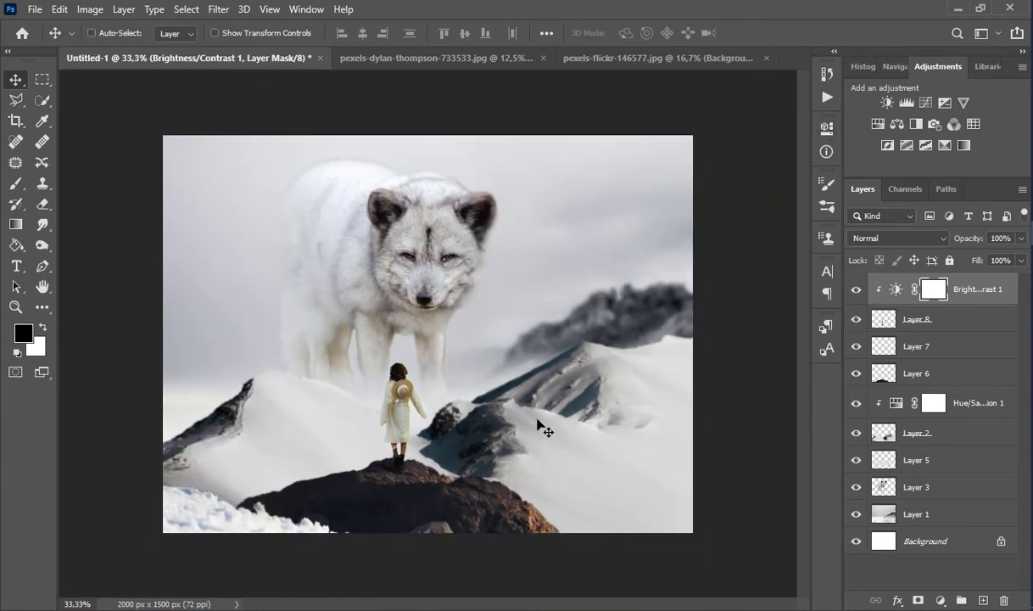
Inspect the edge of the foreground snow by toggling the visibility of Layer 2 and Layer 6.
{"action": "left_click", "coordinate": [862, 432]}
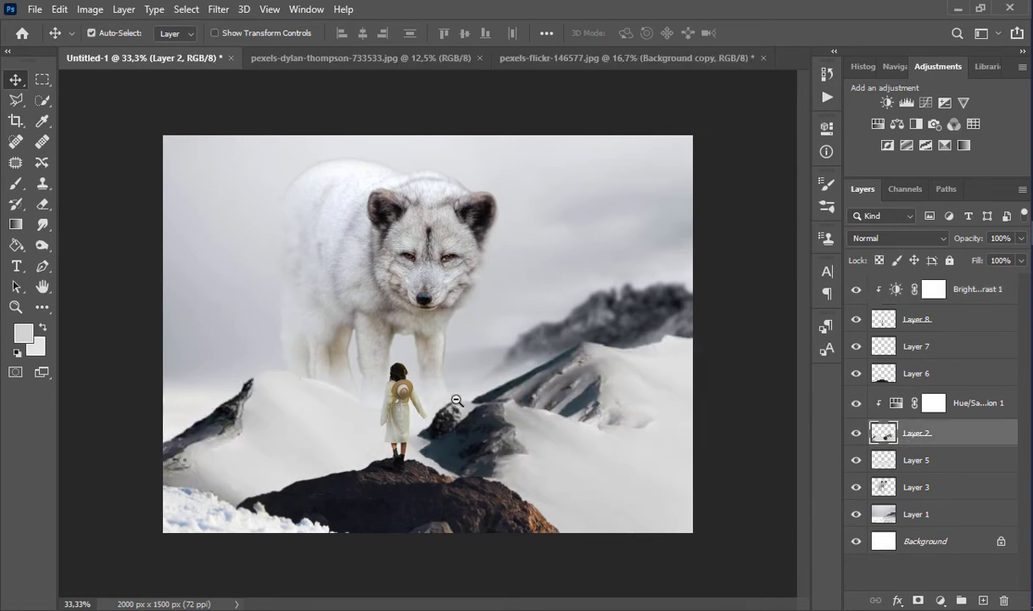
{"action": "left_click", "coordinate": [456, 399], "text": "alt"}
{"action": "left_click", "coordinate": [449, 397]}
{"action": "left_click", "coordinate": [329, 444]}
{"action": "left_click", "coordinate": [330, 433]}
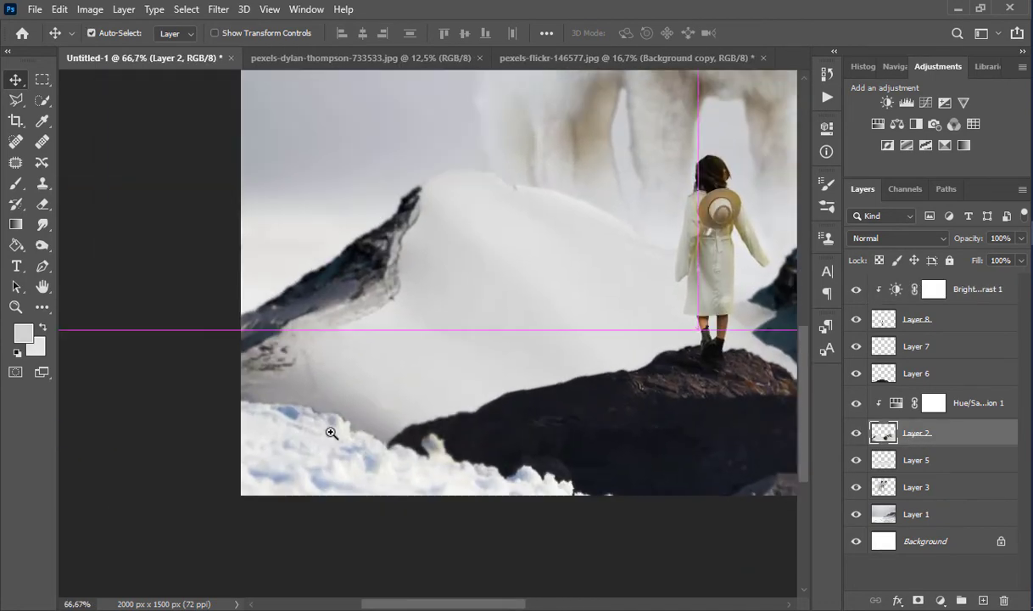
{"action": "left_click", "coordinate": [330, 433]}
{"action": "left_click", "coordinate": [292, 414]}
{"action": "left_click", "coordinate": [855, 433]}
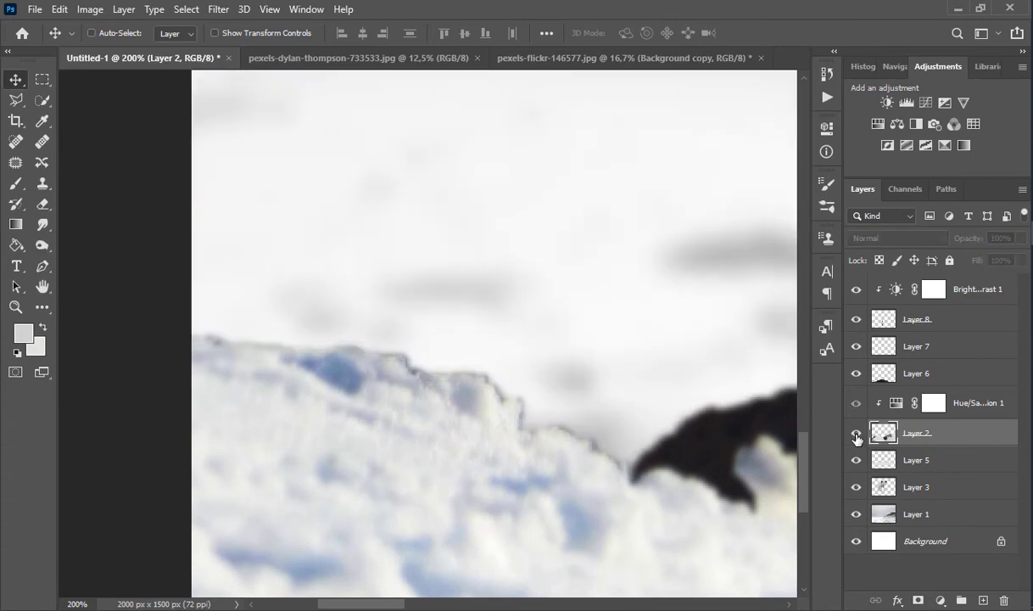
{"action": "left_click", "coordinate": [856, 432]}
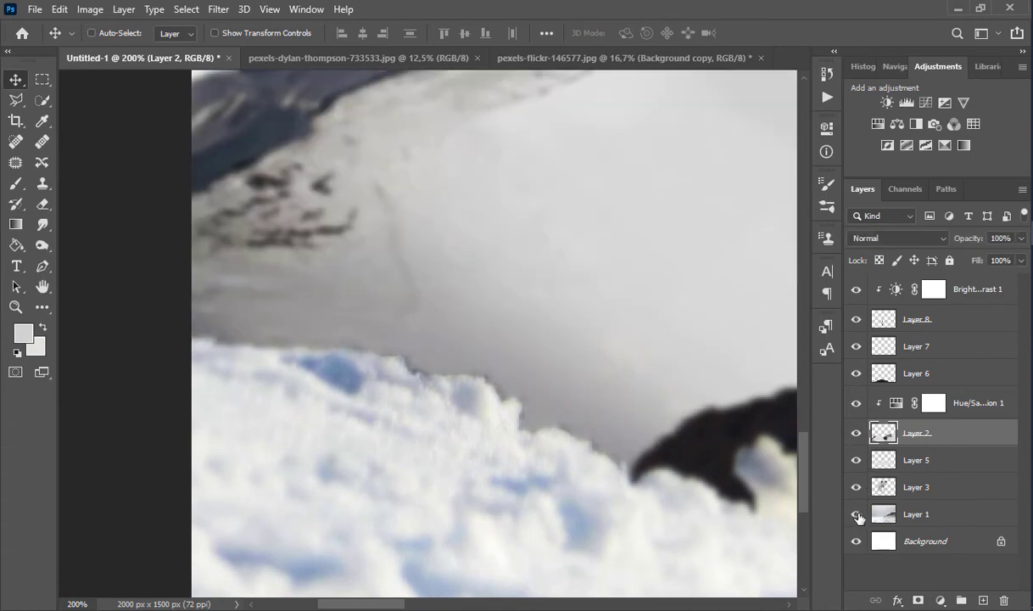
{"action": "left_click", "coordinate": [856, 432]}
{"action": "left_click", "coordinate": [856, 432]}
{"action": "left_click", "coordinate": [855, 373]}
{"action": "left_click", "coordinate": [855, 374]}
Smudge the upper edge of the foreground snow on Layer 6 with a 90-pixel soft brush at 50% strength.
{"action": "left_click", "coordinate": [916, 373]}
{"action": "left_click", "coordinate": [44, 226]}
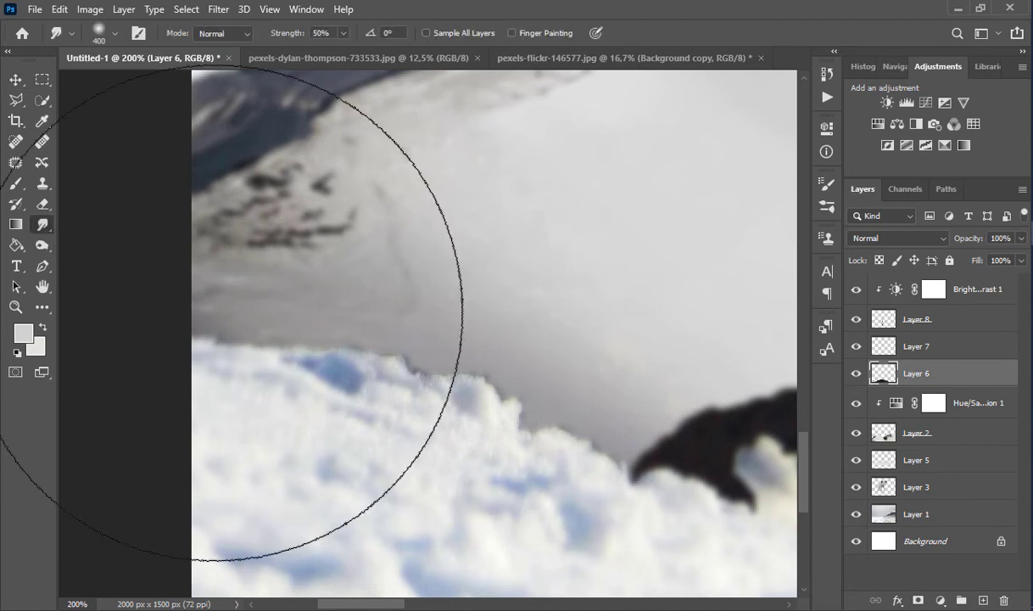
{"action": "key", "text": "bracketleft"}
{"action": "key", "text": "bracketleft"}
{"action": "key", "text": "bracketleft"}
{"action": "key", "text": "bracketleft"}
{"action": "key", "text": "bracketleft"}
{"action": "key", "text": "bracketleft"}
{"action": "mouse_move", "coordinate": [228, 342]}
{"action": "left_mouse_down"}
{"action": "mouse_move", "coordinate": [519, 379]}
{"action": "mouse_move", "coordinate": [538, 424]}
{"action": "mouse_move", "coordinate": [593, 435]}
{"action": "mouse_move", "coordinate": [625, 461]}
{"action": "left_mouse_up"}
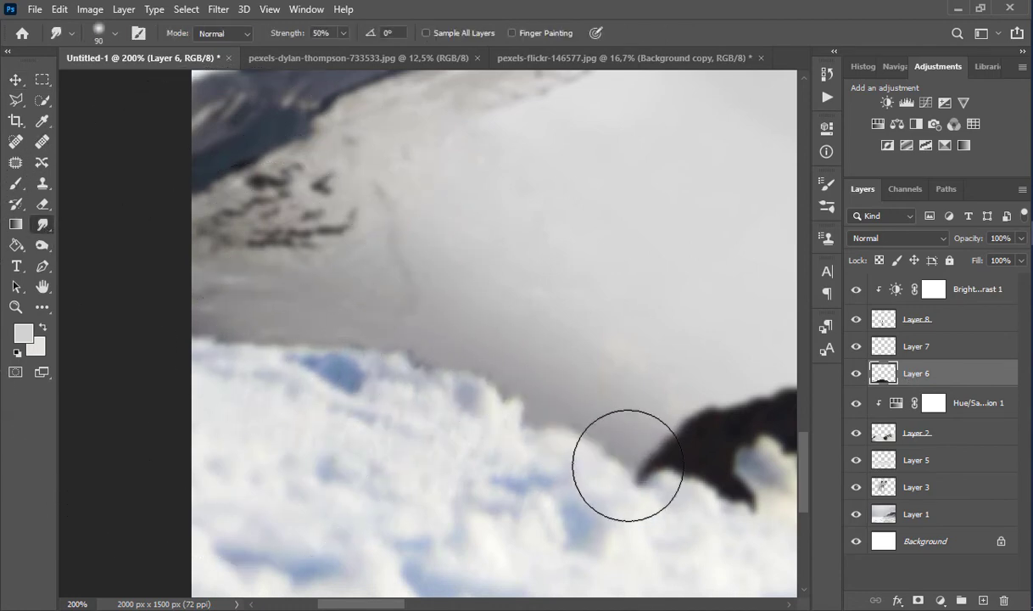
{"action": "scroll", "coordinate": [428, 364], "scroll_direction": "down", "scroll_amount": 4}
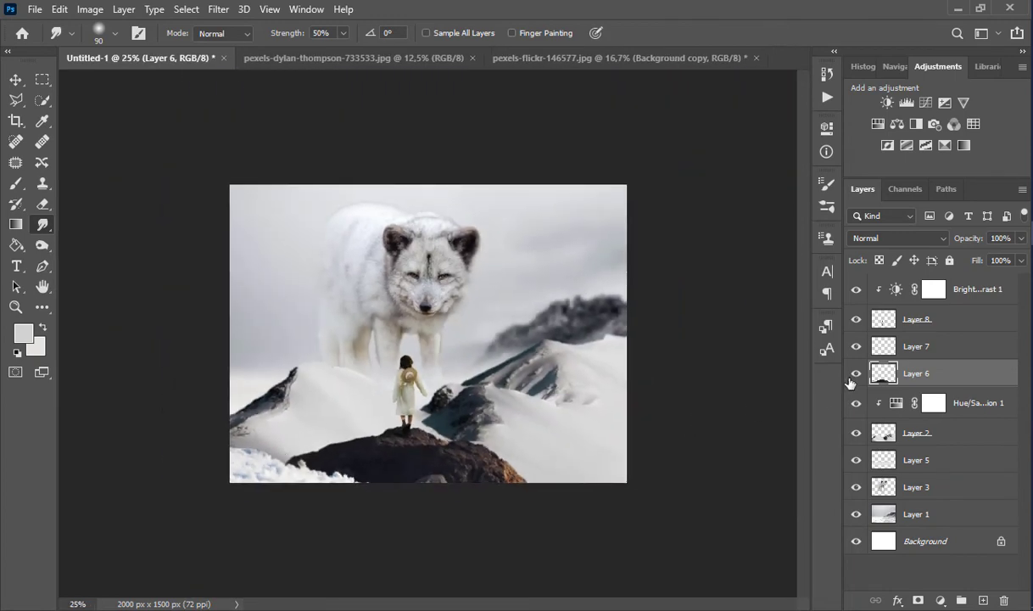
{"action": "left_click", "coordinate": [855, 374]}
{"action": "left_click", "coordinate": [855, 373]}
{"action": "left_click", "coordinate": [855, 433]}
{"action": "left_click", "coordinate": [445, 371], "text": "ctrl"}
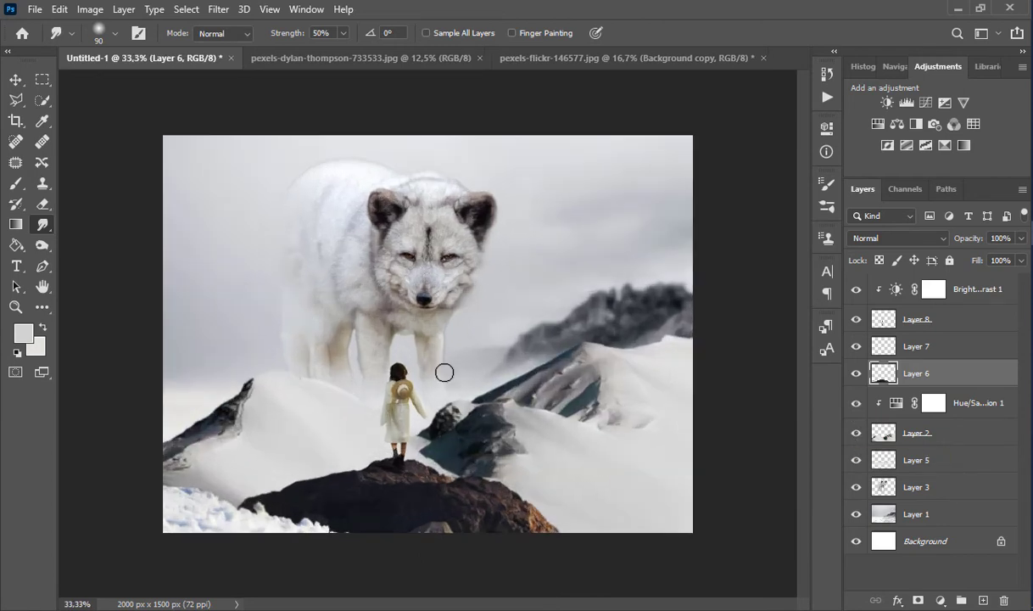
Add a Soft Light gradient fill above the Brightness/Contrast adjustment, using the Red_07 preset at an angle of 142,63°.
{"action": "left_click", "coordinate": [933, 289]}
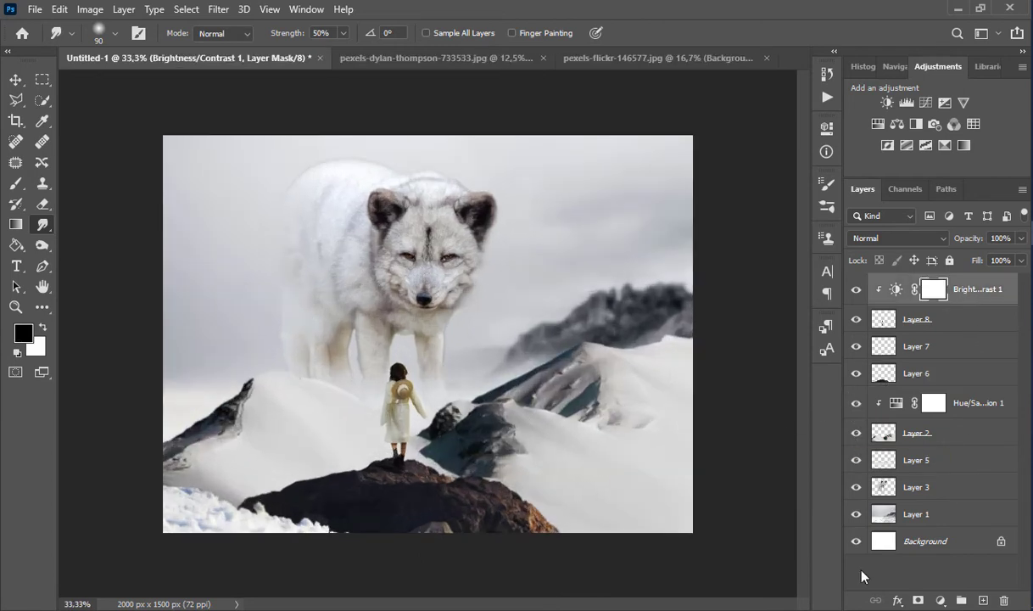
{"action": "left_click", "coordinate": [941, 600]}
{"action": "left_click", "coordinate": [892, 320]}
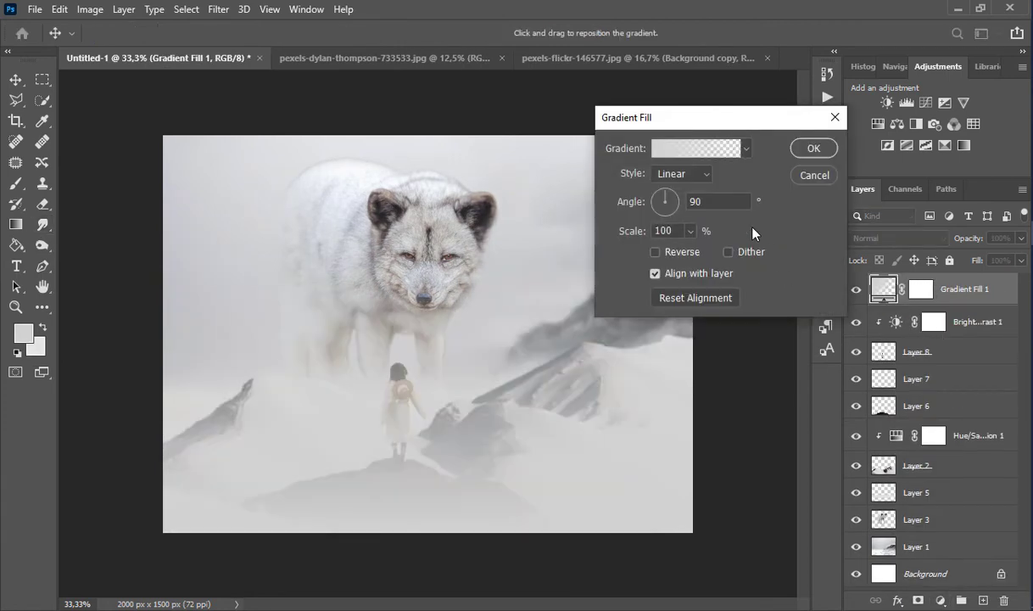
{"action": "left_click", "coordinate": [694, 149]}
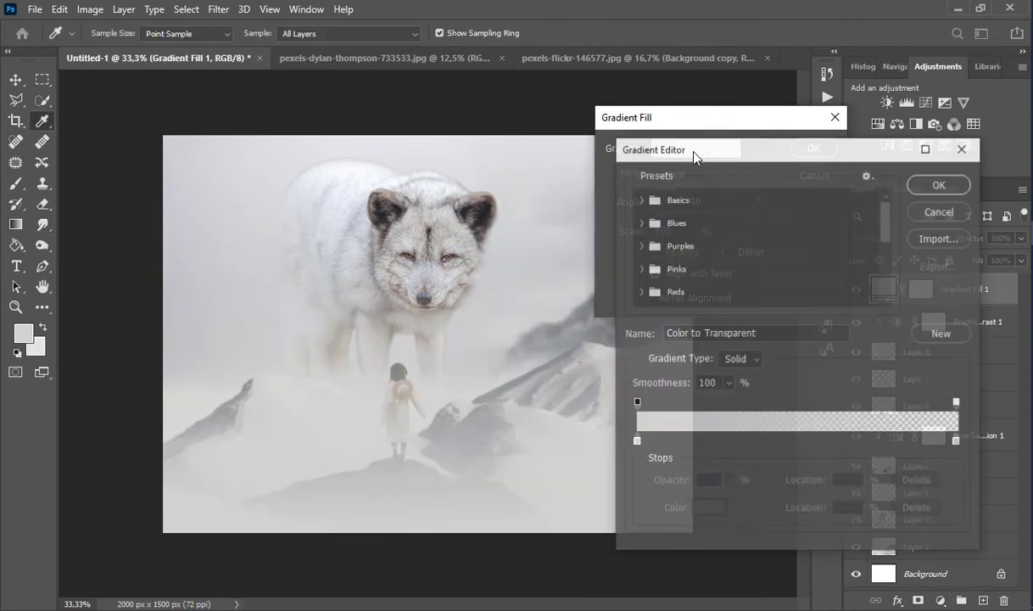
{"action": "left_click", "coordinate": [641, 245]}
{"action": "left_click", "coordinate": [641, 245]}
{"action": "left_click", "coordinate": [641, 222]}
{"action": "left_click", "coordinate": [640, 222]}
{"action": "left_click", "coordinate": [640, 291]}
{"action": "scroll", "coordinate": [746, 255], "scroll_direction": "down", "scroll_amount": 2}
{"action": "left_click", "coordinate": [810, 254]}
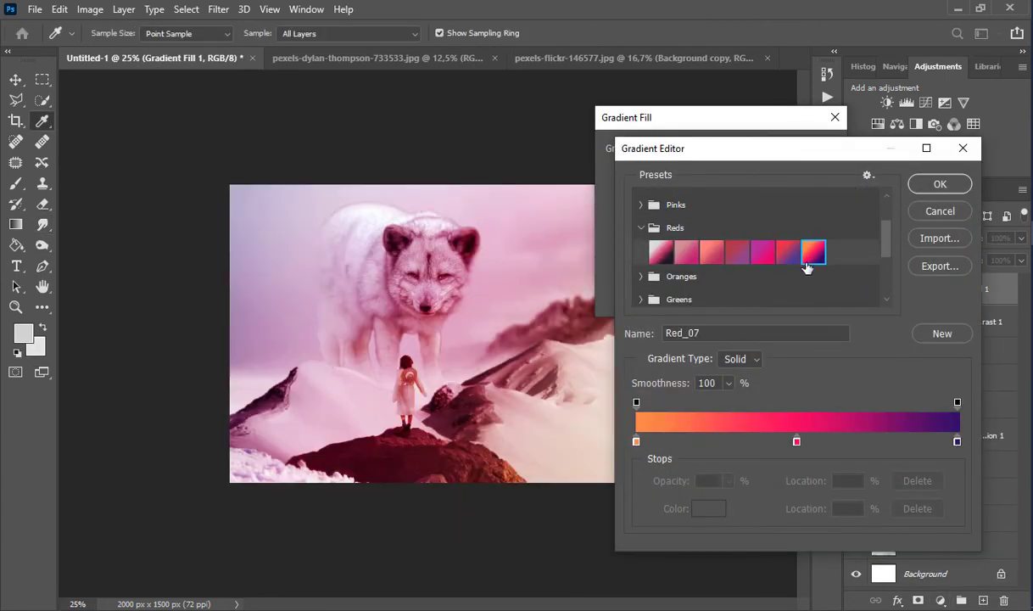
Compare the last two Reds presets and apply Red_06 to the gradient fill.
{"action": "scroll", "coordinate": [807, 267], "scroll_direction": "down", "scroll_amount": 1}
{"action": "left_click", "coordinate": [797, 242]}
{"action": "left_click", "coordinate": [812, 242]}
{"action": "left_click", "coordinate": [797, 244]}
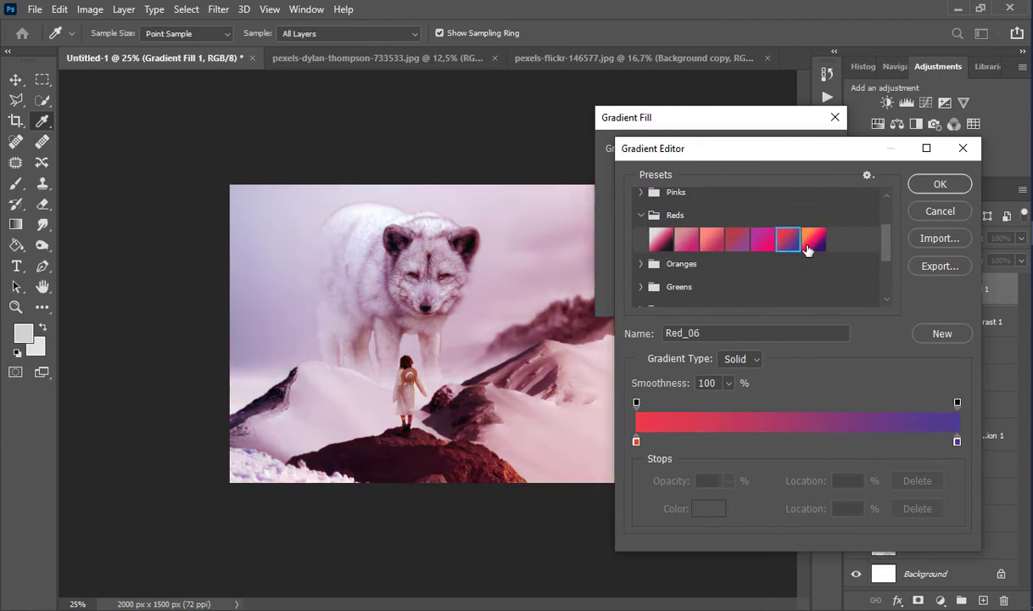
{"action": "left_click", "coordinate": [807, 246]}
{"action": "left_click", "coordinate": [787, 245]}
{"action": "key", "text": "Return"}
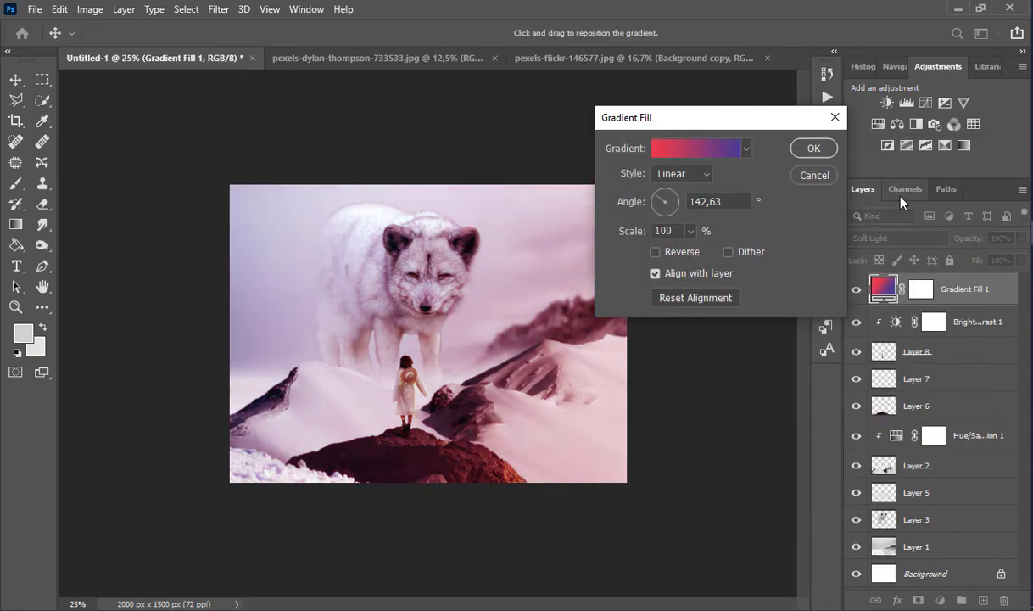
{"action": "left_click", "coordinate": [800, 152]}
{"action": "key", "text": "ctrl+plus"}
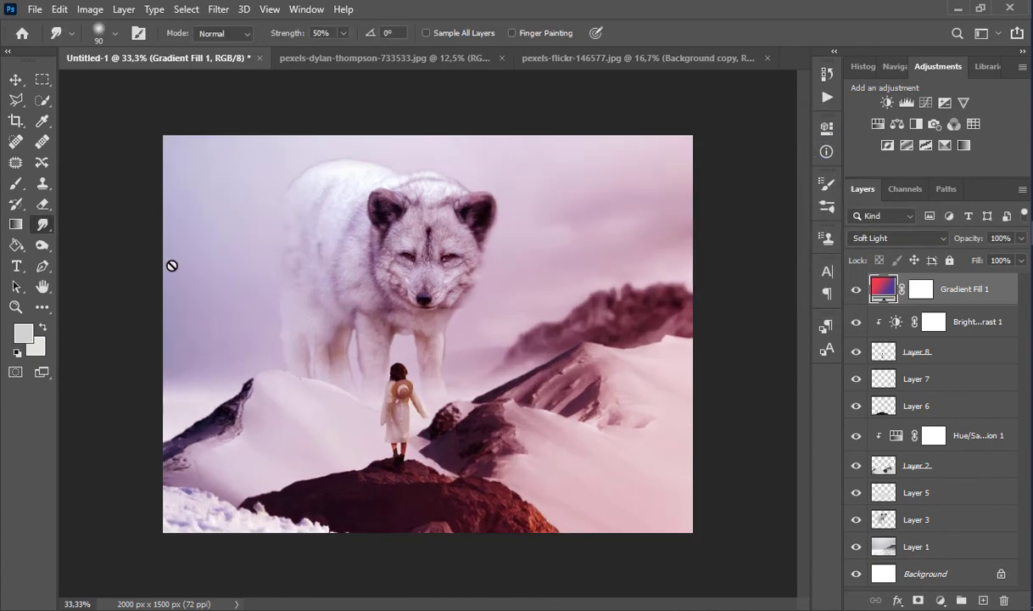
Add a second gradient fill layer running from yellow-orange #ffc000 to transparent.
{"action": "left_click", "coordinate": [941, 599]}
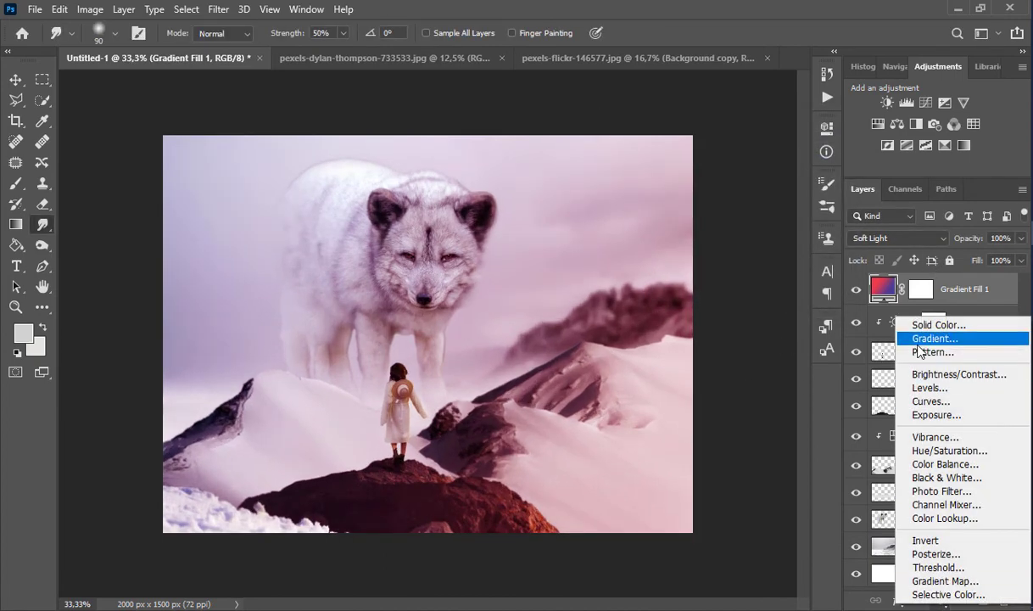
{"action": "left_click", "coordinate": [886, 340]}
{"action": "left_click", "coordinate": [696, 151]}
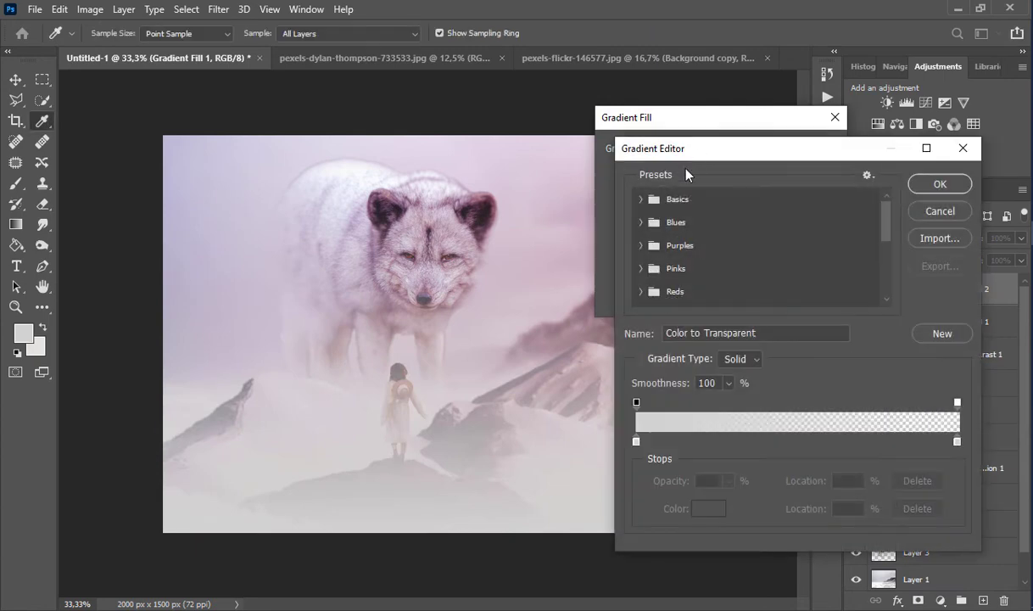
{"action": "left_click", "coordinate": [636, 441]}
{"action": "left_click", "coordinate": [709, 508]}
{"action": "left_click_drag", "start_coordinate": [749, 370], "coordinate": [749, 345]}
{"action": "type", "text": "ffc000"}
{"action": "left_click", "coordinate": [881, 161]}
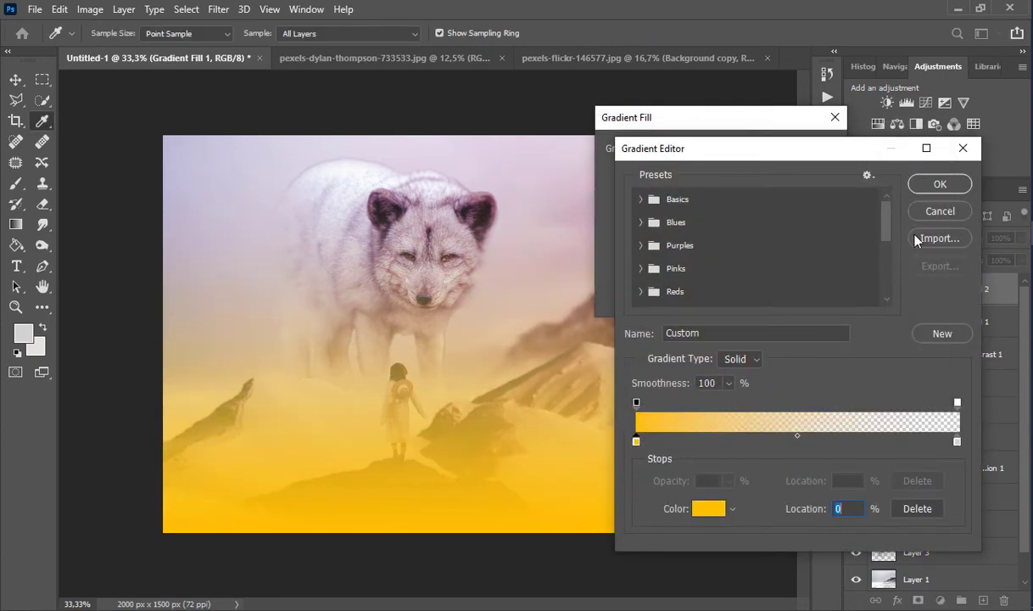
{"action": "left_click", "coordinate": [940, 184]}
Angle the yellow gradient fill at 131,63° and blend its layer in Soft Light mode.
{"action": "left_click_drag", "start_coordinate": [662, 202], "coordinate": [660, 201]}
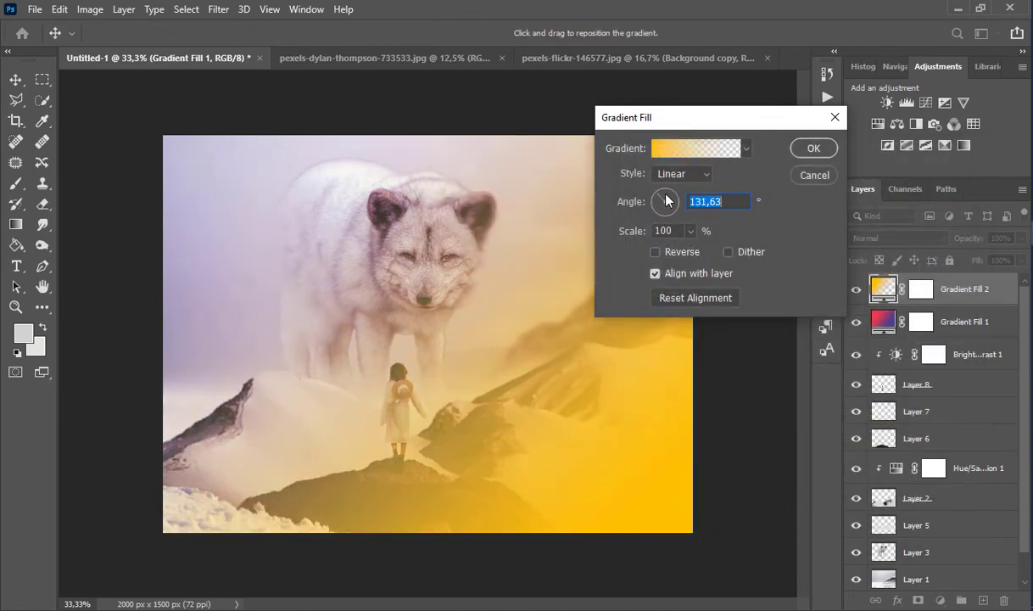
{"action": "left_click", "coordinate": [810, 148]}
{"action": "left_click", "coordinate": [882, 238]}
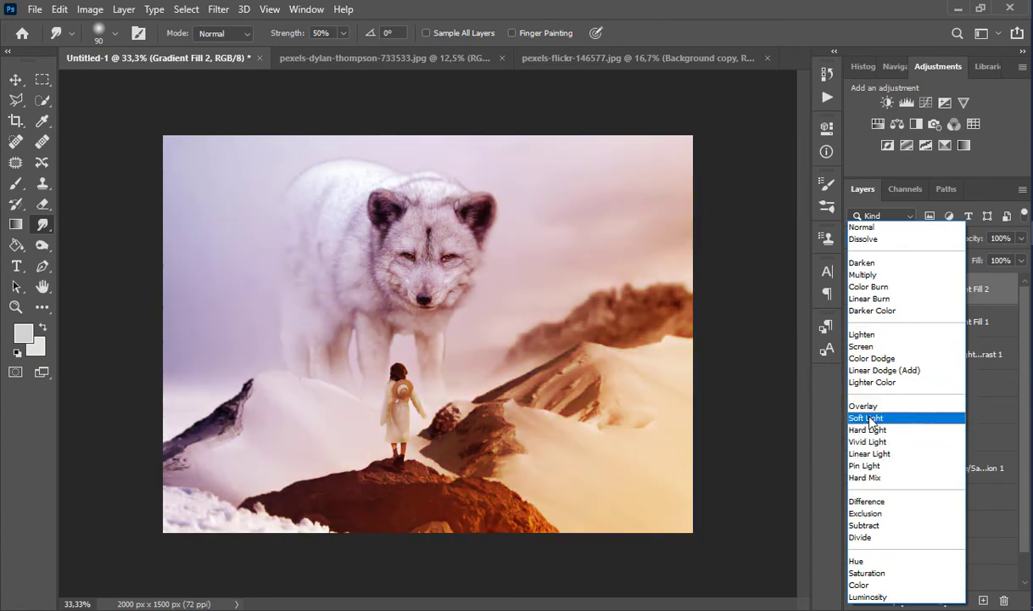
{"action": "left_click", "coordinate": [876, 419]}
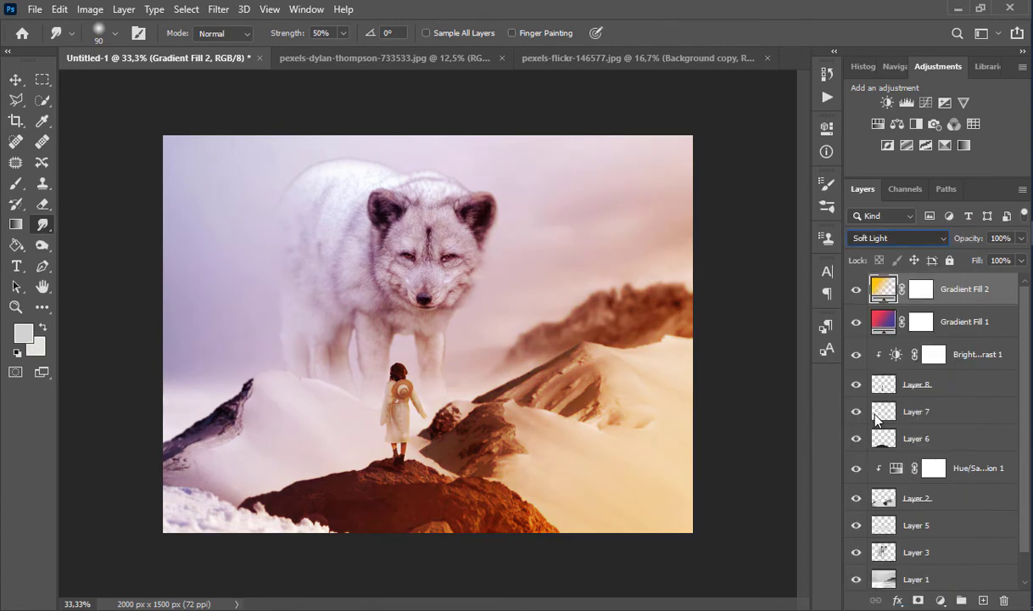
{"action": "left_click", "coordinate": [856, 290]}
{"action": "left_click", "coordinate": [856, 290]}
{"action": "left_click", "coordinate": [734, 388]}
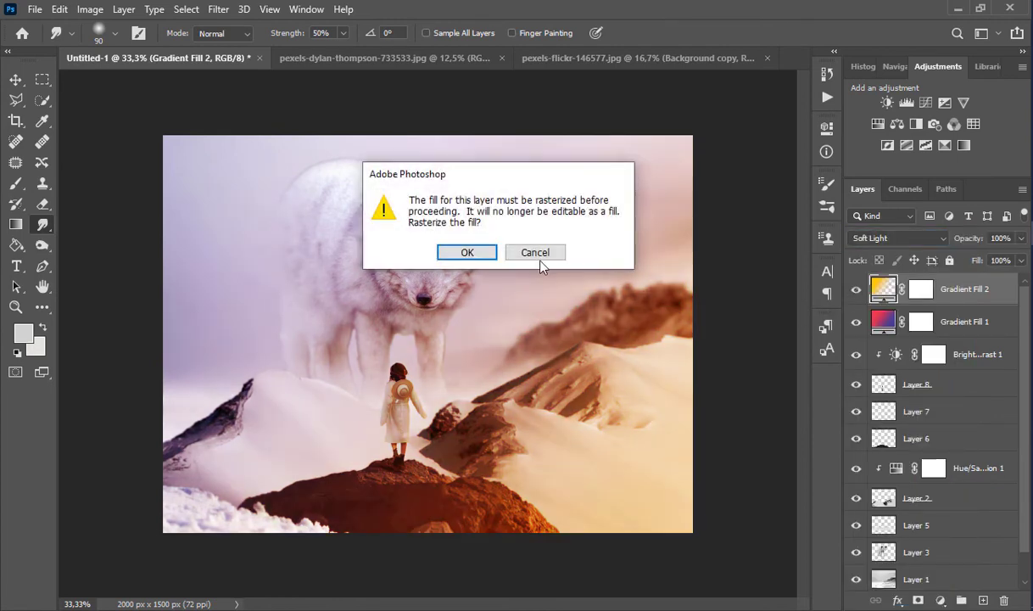
{"action": "left_click", "coordinate": [538, 251]}
{"action": "left_click", "coordinate": [15, 79]}
{"action": "left_click", "coordinate": [481, 353], "text": "alt"}
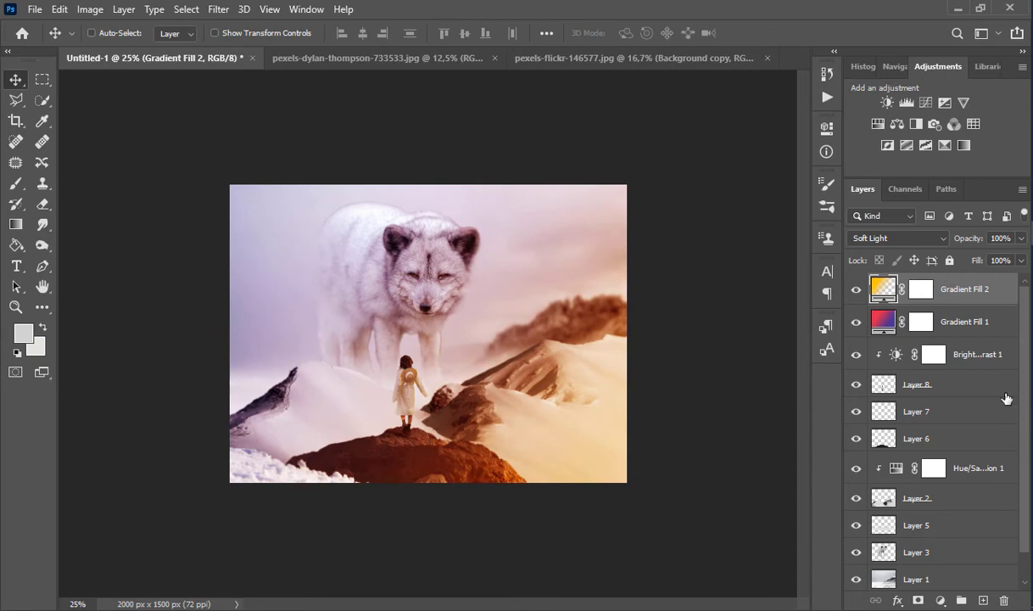
Add a new layer above the Brightness/Contrast adjustment and choose dark purple #452d40 as the brush colour.
{"action": "left_click", "coordinate": [932, 354]}
{"action": "left_click", "coordinate": [981, 600]}
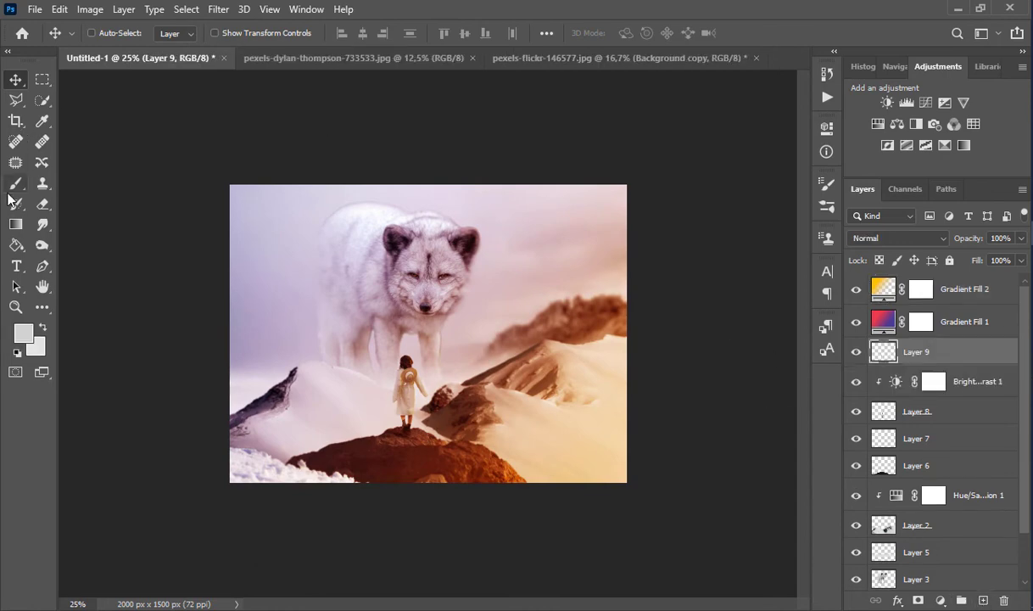
{"action": "left_click", "coordinate": [15, 183]}
{"action": "left_click", "coordinate": [23, 333]}
{"action": "left_click", "coordinate": [600, 313]}
{"action": "left_click", "coordinate": [857, 161]}
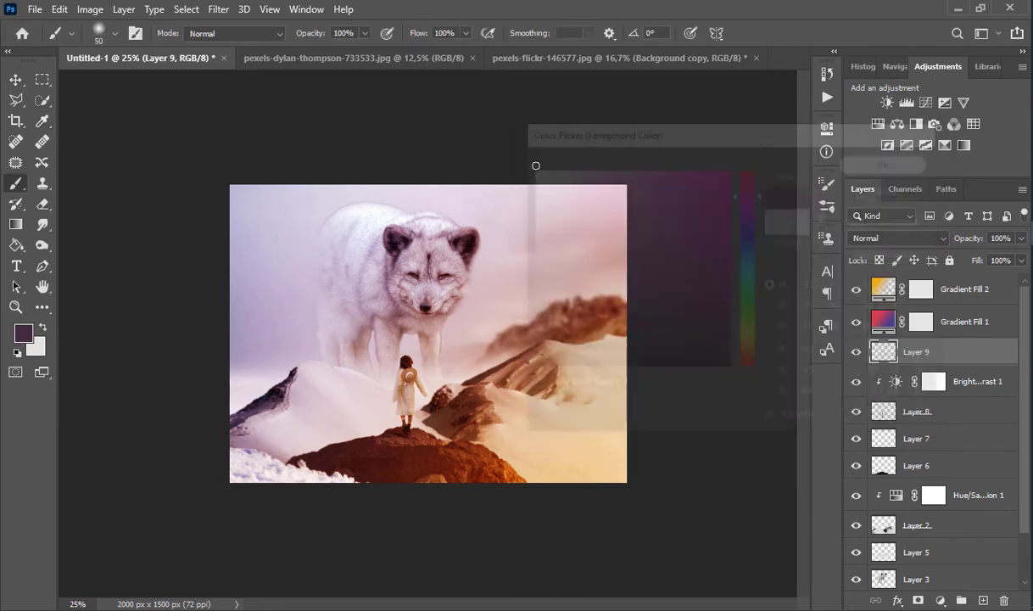
Paint the sky's upper-left corner on Layer 9 with a 1300-pixel soft brush and set the layer to Soft Light.
{"action": "key", "text": "bracketright"}
{"action": "key", "text": "bracketright"}
{"action": "key", "text": "bracketright"}
{"action": "key", "text": "bracketright"}
{"action": "key", "text": "bracketright"}
{"action": "key", "text": "bracketright"}
{"action": "key", "text": "bracketright"}
{"action": "key", "text": "bracketright"}
{"action": "key", "text": "bracketright"}
{"action": "key", "text": "bracketright"}
{"action": "key", "text": "bracketright"}
{"action": "left_click", "coordinate": [274, 247]}
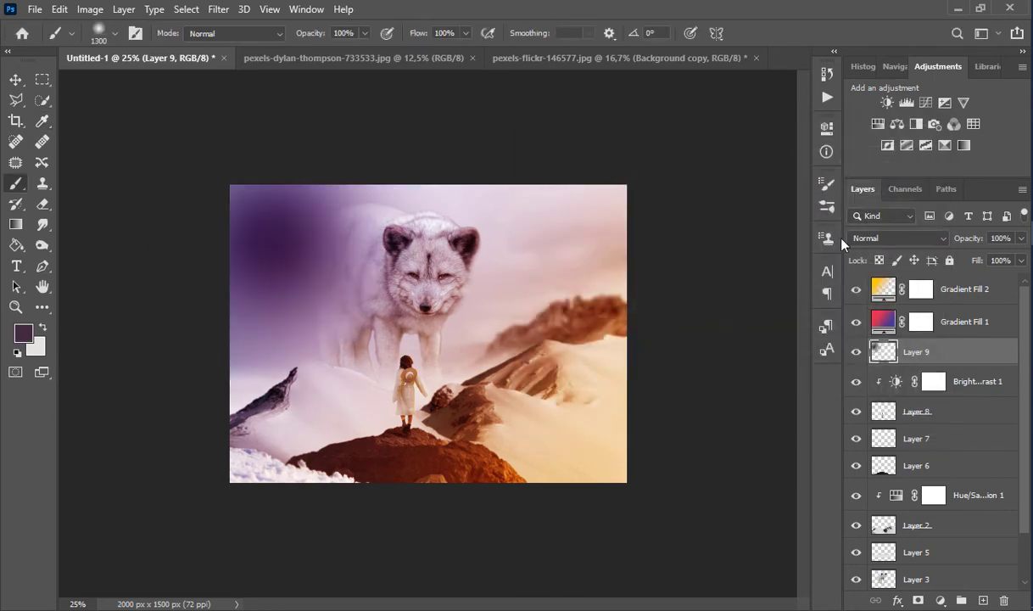
{"action": "left_click", "coordinate": [861, 238]}
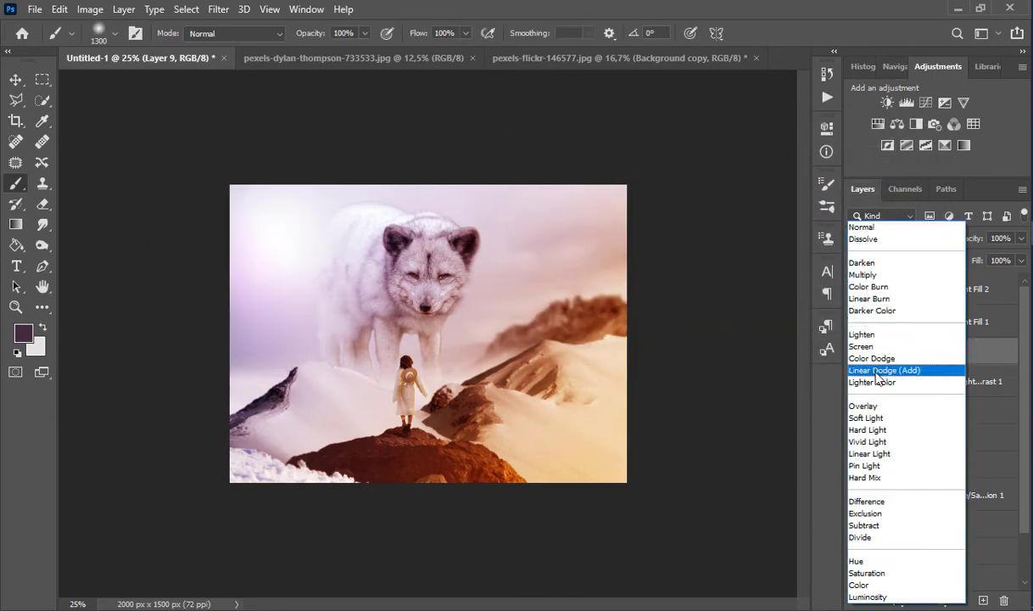
{"action": "left_click", "coordinate": [866, 418]}
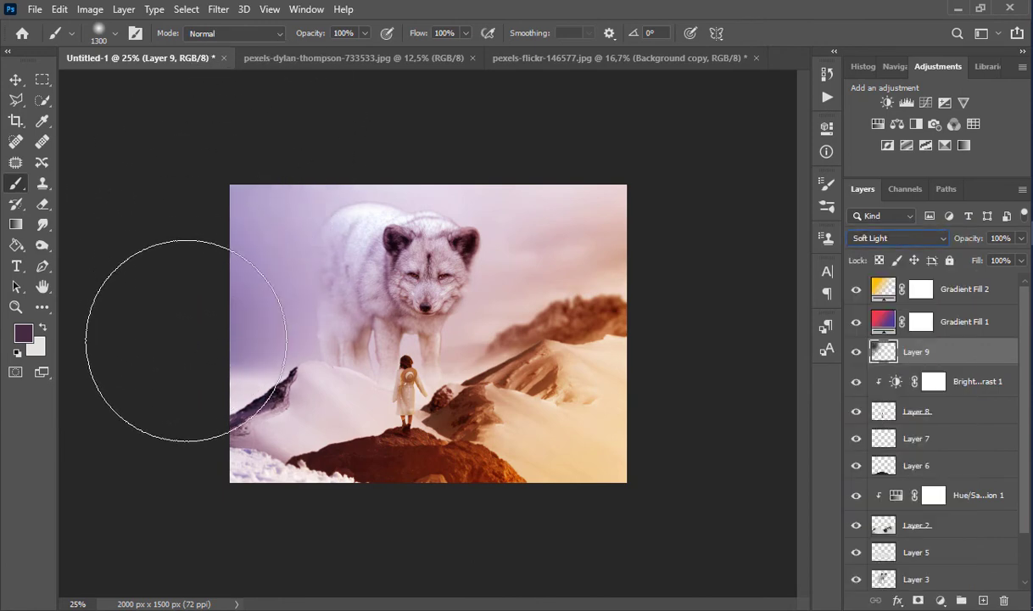
Choose a darker purple and paint along the left edge of the scene on Layer 9.
{"action": "left_click", "coordinate": [23, 332]}
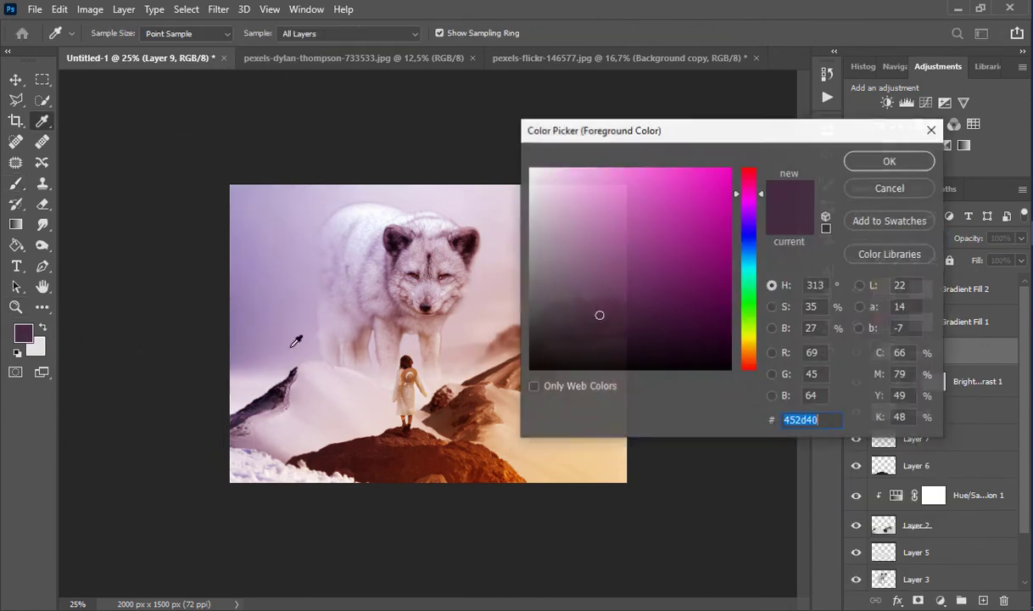
{"action": "left_click", "coordinate": [613, 341]}
{"action": "left_click", "coordinate": [886, 160]}
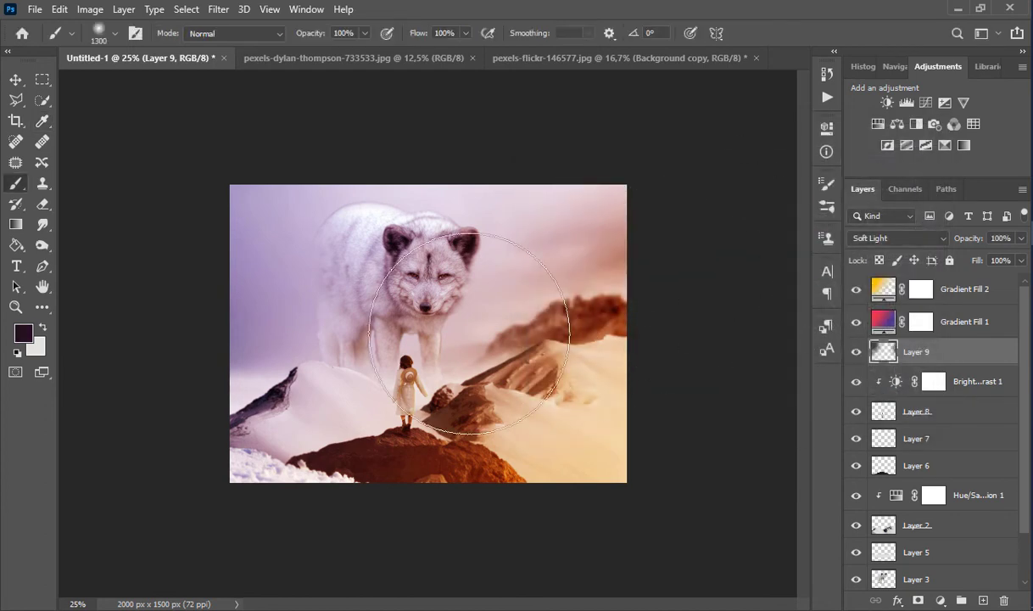
{"action": "left_click", "coordinate": [197, 362]}
Try painting the left snow hill on Layer 9 in a sampled light pink and undo the strokes.
{"action": "left_click", "coordinate": [300, 421], "text": "alt"}
{"action": "left_click", "coordinate": [241, 404]}
{"action": "key", "text": "ctrl+z"}
{"action": "left_click", "coordinate": [246, 407]}
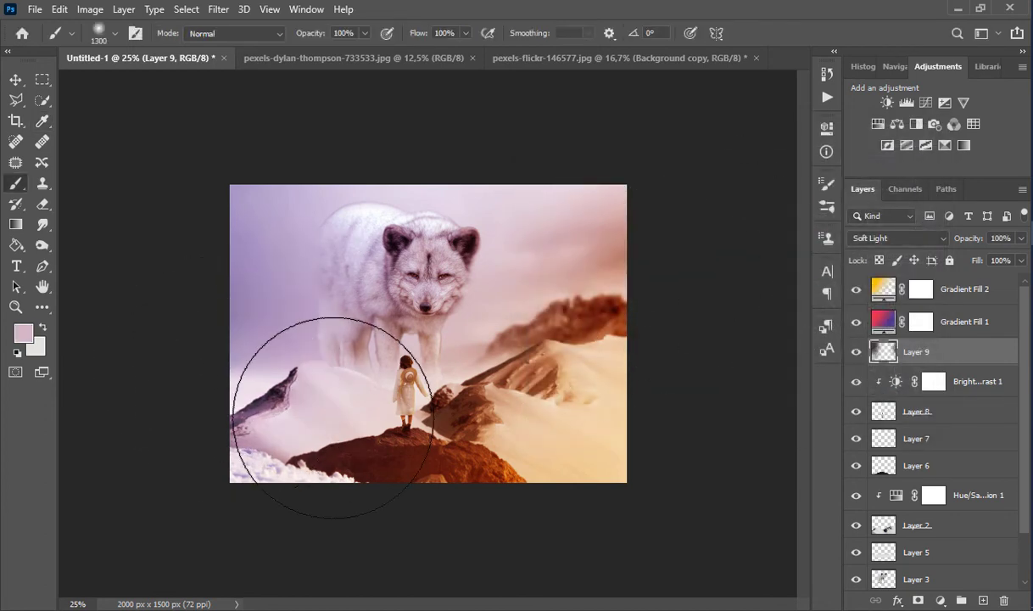
{"action": "key", "text": "ctrl+z"}
Paint the lower-right snow slope on Layer 9 in bright yellow and enlarge the soft brush to 900 pixels.
{"action": "key", "text": "bracketleft"}
{"action": "key", "text": "bracketleft"}
{"action": "key", "text": "bracketleft"}
{"action": "key", "text": "bracketleft"}
{"action": "key", "text": "bracketleft"}
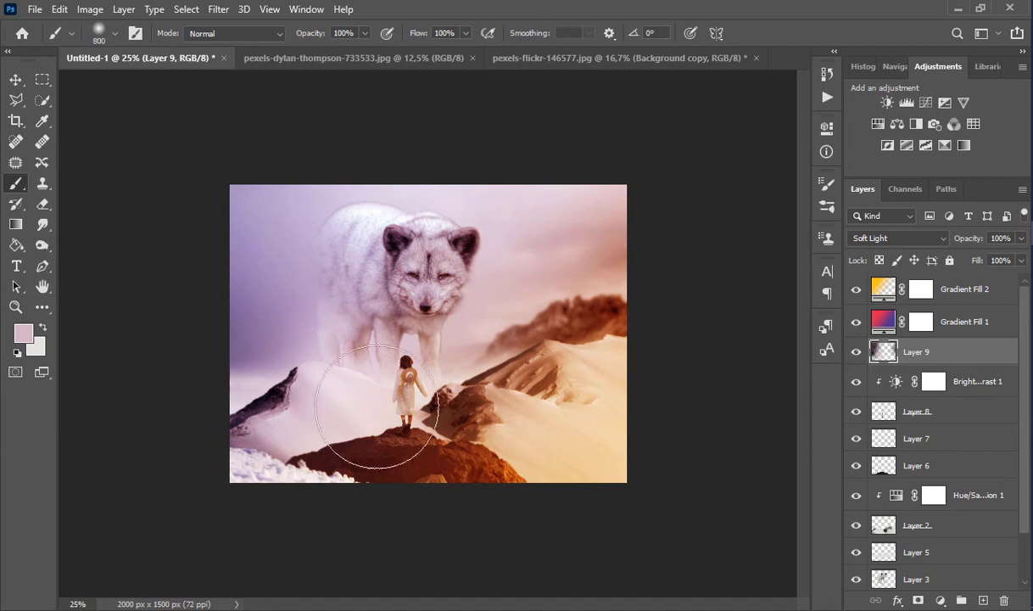
{"action": "key", "text": "bracketleft"}
{"action": "key", "text": "bracketleft"}
{"action": "key", "text": "bracketleft"}
{"action": "key", "text": "bracketleft"}
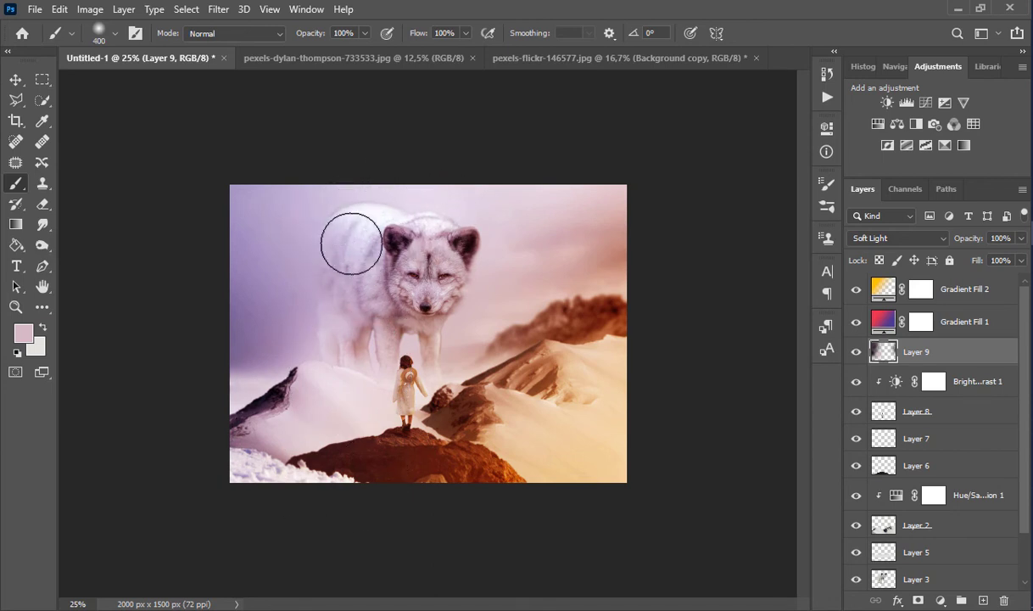
{"action": "left_click", "coordinate": [27, 338]}
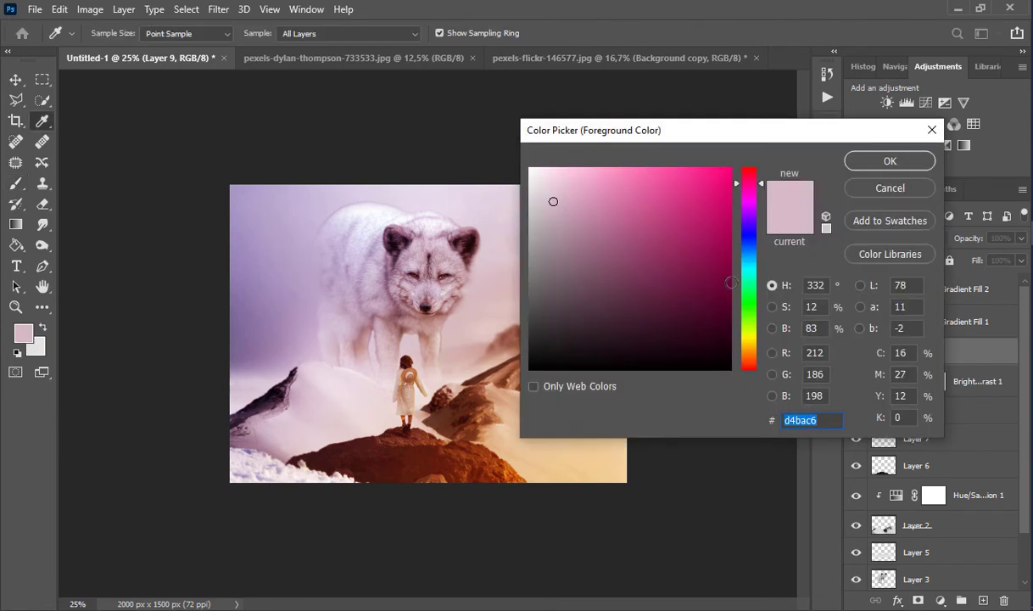
{"action": "left_click", "coordinate": [751, 343]}
{"action": "left_click_drag", "start_coordinate": [726, 172], "coordinate": [735, 163]}
{"action": "left_click", "coordinate": [860, 161]}
{"action": "mouse_move", "coordinate": [557, 382]}
{"action": "left_mouse_down"}
{"action": "mouse_move", "coordinate": [560, 425]}
{"action": "mouse_move", "coordinate": [724, 488]}
{"action": "left_mouse_up"}
{"action": "key", "text": "bracketright"}
{"action": "key", "text": "bracketright"}
{"action": "key", "text": "bracketright"}
{"action": "key", "text": "bracketright"}
{"action": "key", "text": "bracketright"}
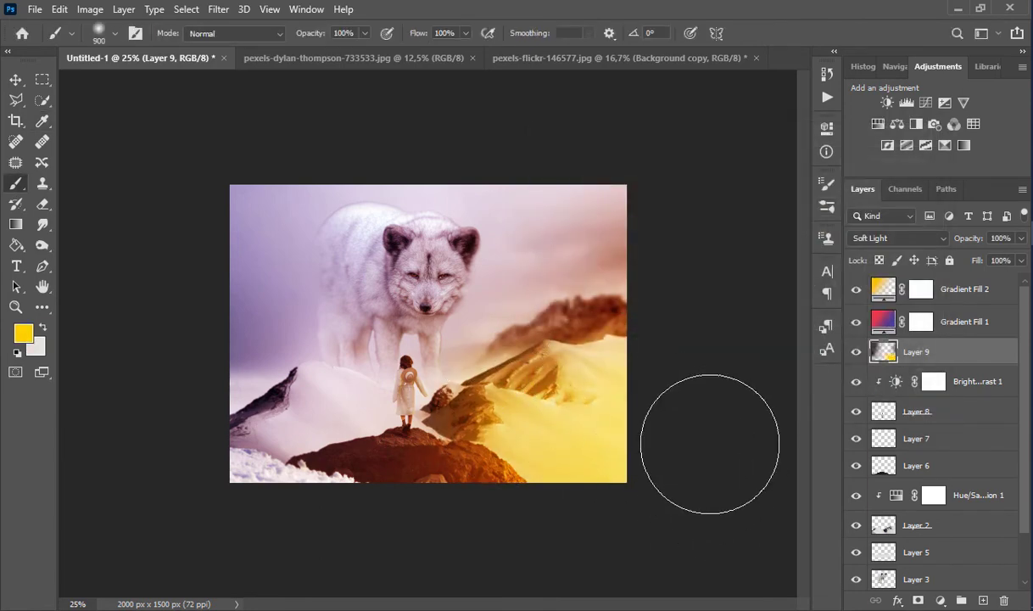
Erase most of the yellow from the right-hand snow slope on Layer 9 with a large soft eraser, keeping the lower-right corner.
{"action": "left_click", "coordinate": [43, 204]}
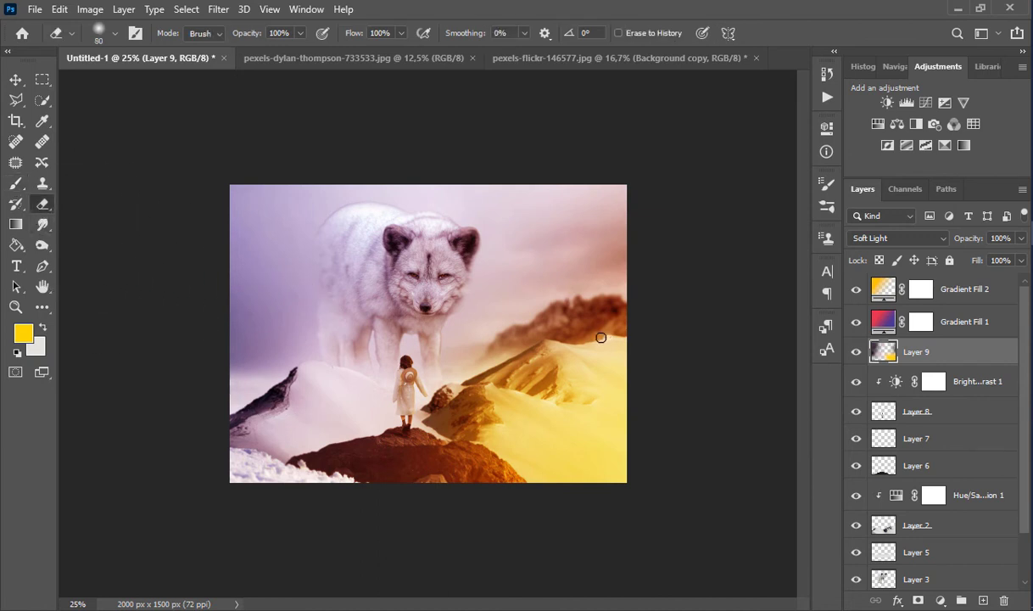
{"action": "key", "text": "bracketright"}
{"action": "key", "text": "bracketright"}
{"action": "key", "text": "bracketright"}
{"action": "key", "text": "bracketright"}
{"action": "key", "text": "bracketright"}
{"action": "key", "text": "bracketright"}
{"action": "key", "text": "bracketright"}
{"action": "mouse_move", "coordinate": [599, 338]}
{"action": "left_mouse_down"}
{"action": "mouse_move", "coordinate": [649, 364]}
{"action": "mouse_move", "coordinate": [623, 356]}
{"action": "mouse_move", "coordinate": [622, 437]}
{"action": "mouse_move", "coordinate": [511, 511]}
{"action": "mouse_move", "coordinate": [471, 503]}
{"action": "mouse_move", "coordinate": [470, 529]}
{"action": "mouse_move", "coordinate": [433, 530]}
{"action": "mouse_move", "coordinate": [427, 474]}
{"action": "mouse_move", "coordinate": [445, 397]}
{"action": "left_mouse_up"}
{"action": "key", "text": "bracketleft"}
{"action": "key", "text": "bracketleft"}
{"action": "key", "text": "bracketleft"}
{"action": "key", "text": "bracketleft"}
{"action": "key", "text": "bracketleft"}
{"action": "key", "text": "bracketleft"}
{"action": "key", "text": "bracketleft"}
{"action": "key", "text": "bracketleft"}
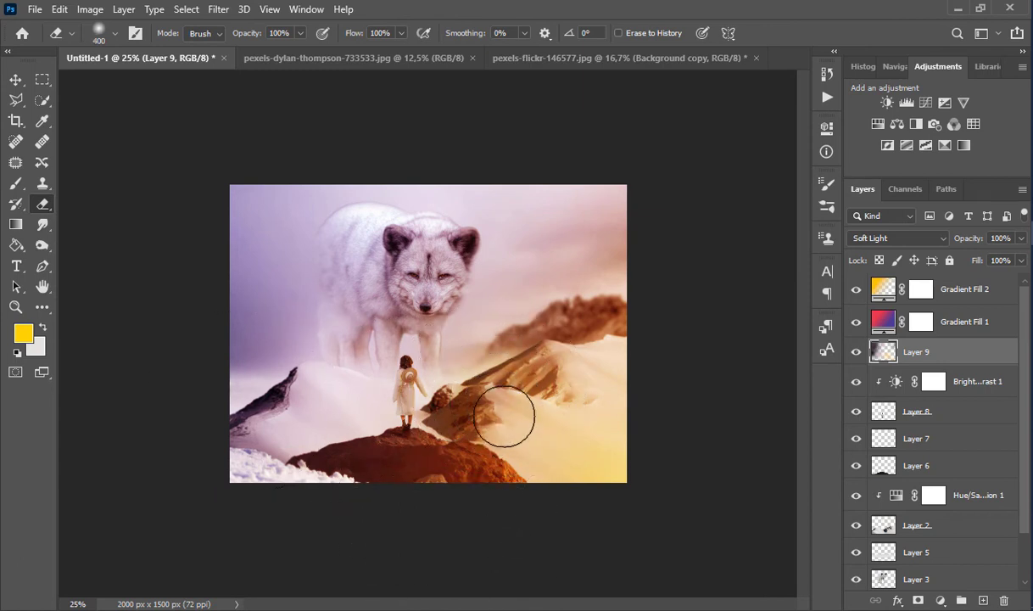
Try painting yellow light over the fox's face and the sky beside it on Layer 9, and erase it with an 800-pixel soft eraser.
{"action": "key", "text": "b"}
{"action": "left_click_drag", "start_coordinate": [438, 300], "coordinate": [513, 272]}
{"action": "left_click", "coordinate": [43, 204]}
{"action": "key", "text": "bracketright"}
{"action": "key", "text": "bracketright"}
{"action": "key", "text": "bracketright"}
{"action": "key", "text": "bracketright"}
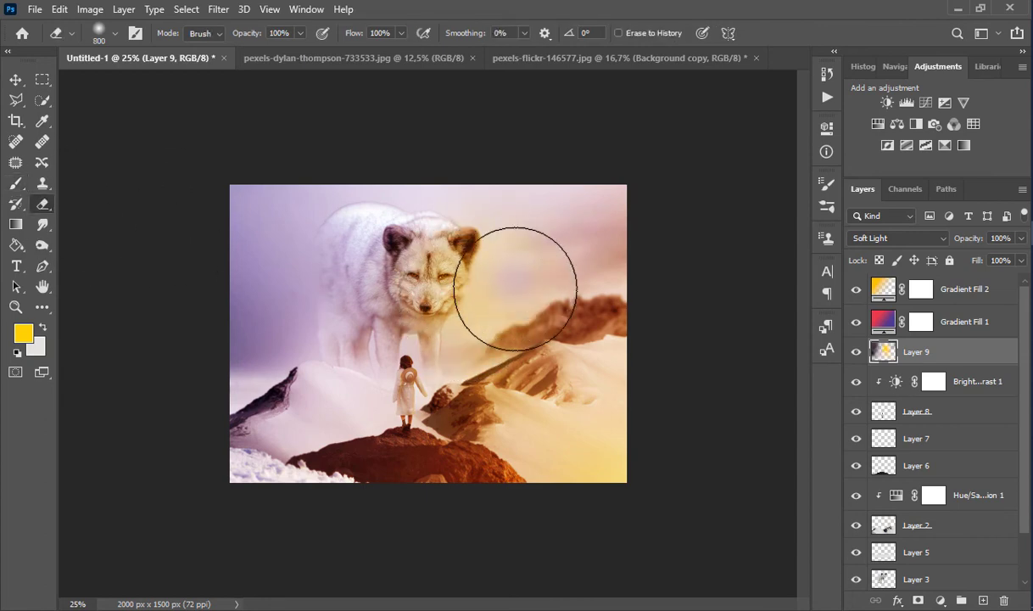
{"action": "mouse_move", "coordinate": [521, 260]}
{"action": "left_mouse_down"}
{"action": "mouse_move", "coordinate": [495, 320]}
{"action": "mouse_move", "coordinate": [421, 274]}
{"action": "mouse_move", "coordinate": [430, 275]}
{"action": "left_mouse_up"}
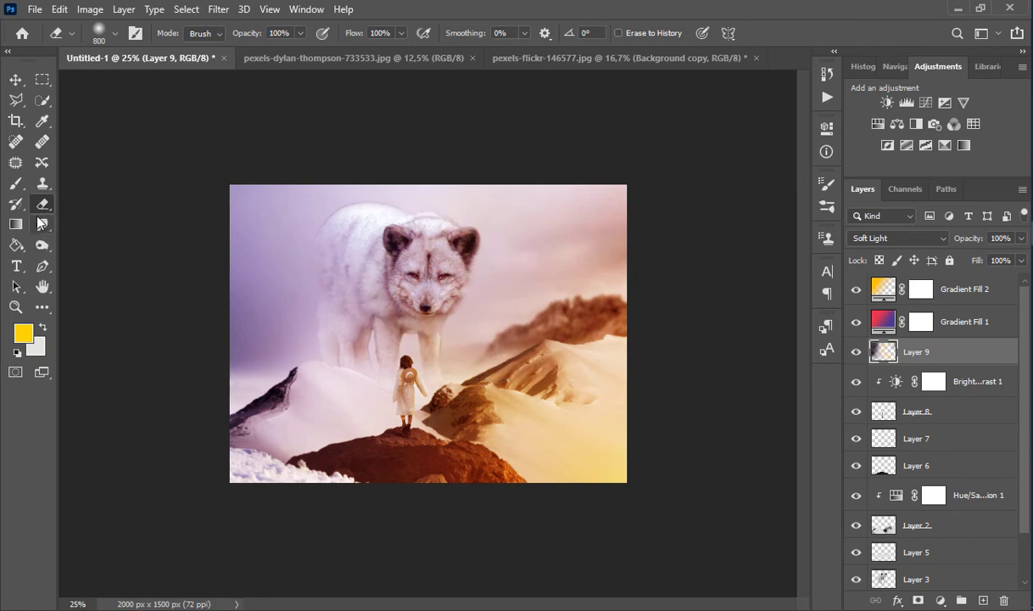
Paint yellow light along the right side of the fox's head on Layer 9 with a 200-pixel soft brush.
{"action": "left_click", "coordinate": [15, 183]}
{"action": "key", "text": "bracketleft"}
{"action": "key", "text": "bracketleft"}
{"action": "key", "text": "bracketleft"}
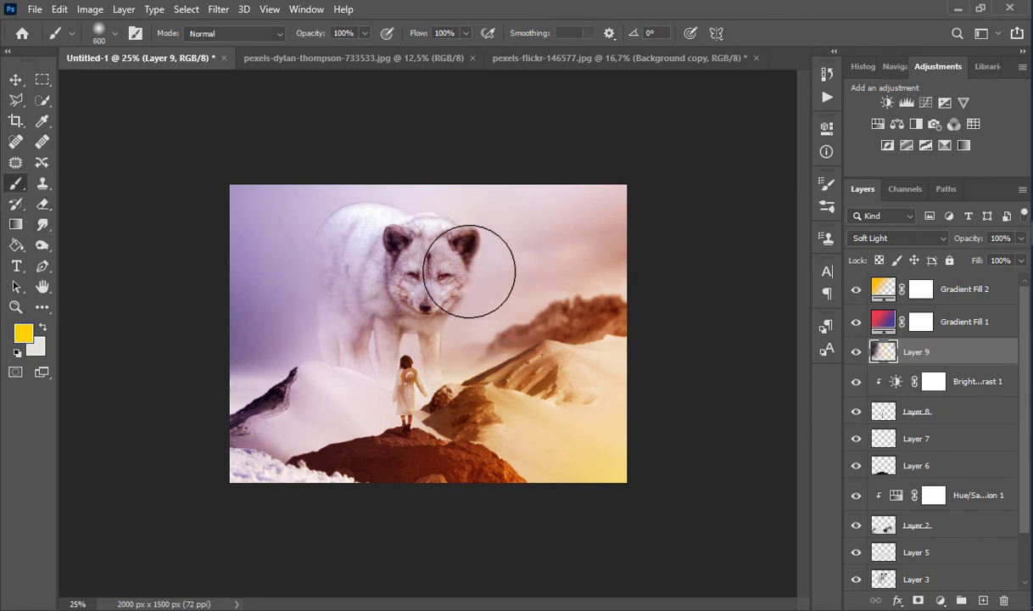
{"action": "key", "text": "bracketleft"}
{"action": "key", "text": "bracketleft"}
{"action": "key", "text": "bracketleft"}
{"action": "key", "text": "bracketleft"}
{"action": "mouse_move", "coordinate": [471, 257]}
{"action": "left_mouse_down"}
{"action": "mouse_move", "coordinate": [430, 292]}
{"action": "mouse_move", "coordinate": [424, 284]}
{"action": "mouse_move", "coordinate": [455, 272]}
{"action": "mouse_move", "coordinate": [432, 240]}
{"action": "mouse_move", "coordinate": [434, 302]}
{"action": "left_mouse_up"}
Erase the excess yellow around the fox's muzzle and cheek on Layer 9 with a 400-pixel soft eraser.
{"action": "left_click", "coordinate": [42, 204]}
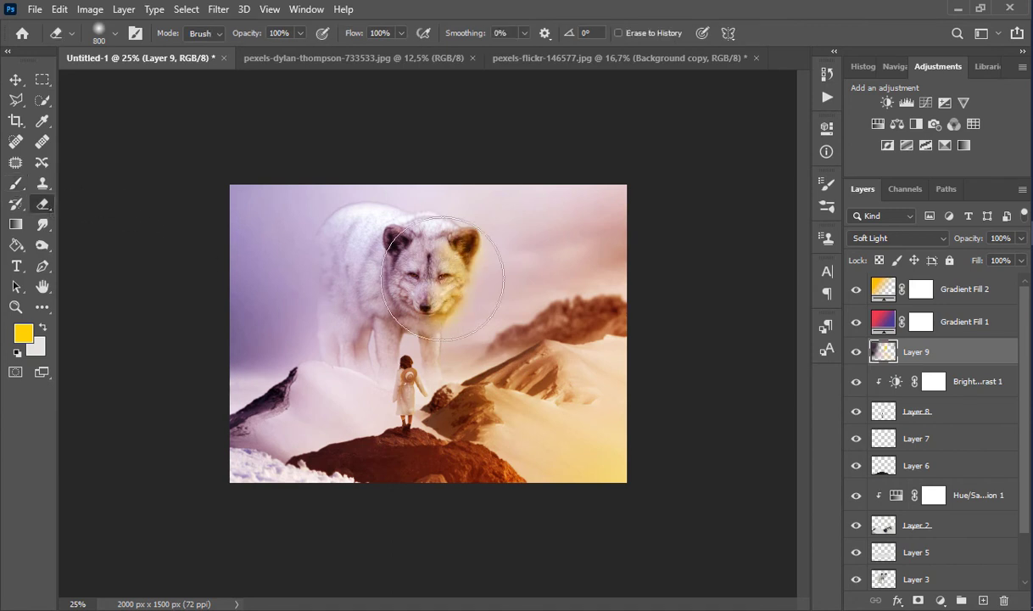
{"action": "key", "text": "ctrl+plus"}
{"action": "mouse_move", "coordinate": [417, 264]}
{"action": "left_mouse_down"}
{"action": "mouse_move", "coordinate": [504, 313]}
{"action": "mouse_move", "coordinate": [535, 236]}
{"action": "mouse_move", "coordinate": [502, 306]}
{"action": "left_mouse_up"}
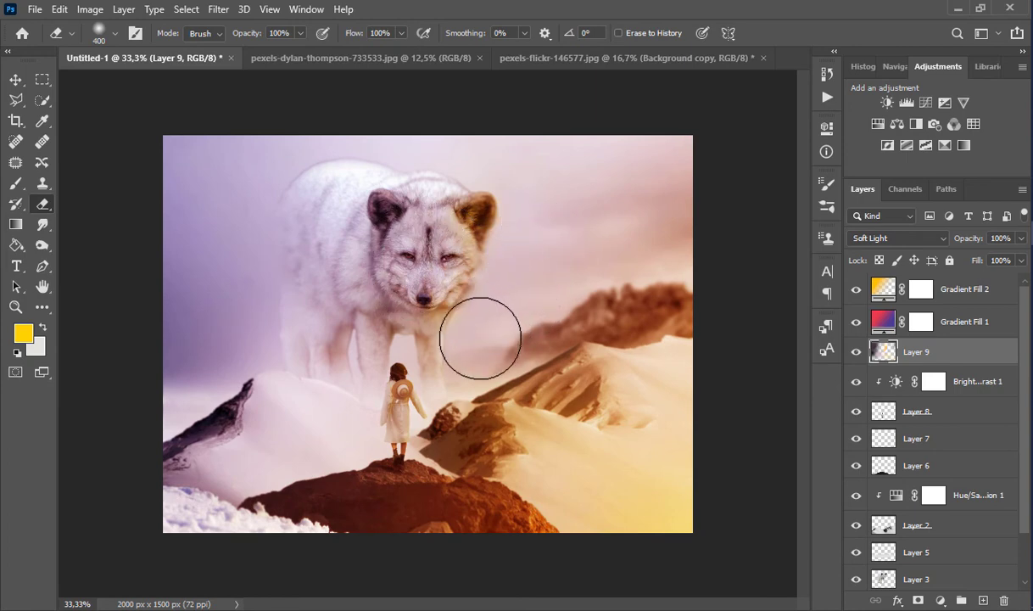
{"action": "key", "text": "ctrl+minus"}
{"action": "key", "text": "ctrl+minus"}
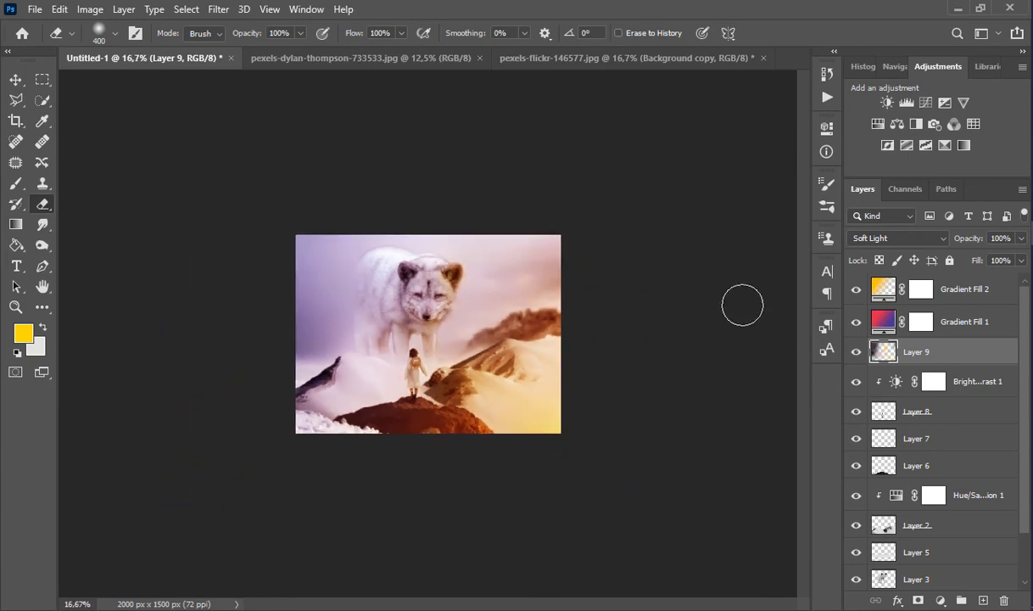
Sample a muted purple from the left sky and paint the left side of the scene on Layer 9 with a 1400-pixel soft brush.
{"action": "left_click", "coordinate": [935, 294]}
{"action": "left_click", "coordinate": [898, 356]}
{"action": "key", "text": "b"}
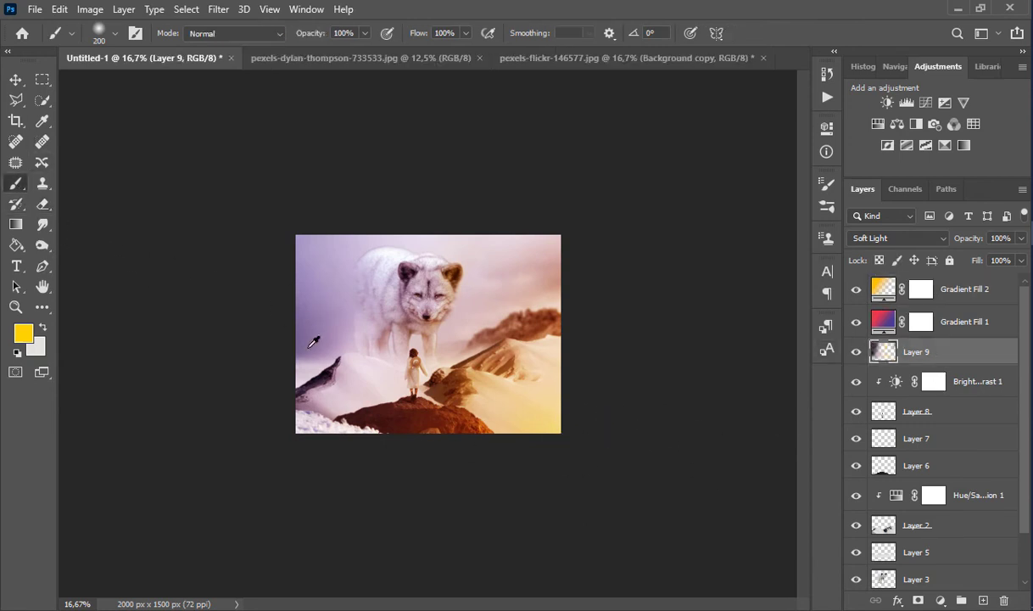
{"action": "left_click", "coordinate": [313, 342], "text": "alt"}
{"action": "key", "text": "bracketright"}
{"action": "key", "text": "bracketright"}
{"action": "key", "text": "bracketright"}
{"action": "key", "text": "bracketright"}
{"action": "key", "text": "bracketright"}
{"action": "key", "text": "bracketright"}
{"action": "key", "text": "bracketright"}
{"action": "key", "text": "bracketright"}
{"action": "key", "text": "bracketright"}
{"action": "key", "text": "bracketright"}
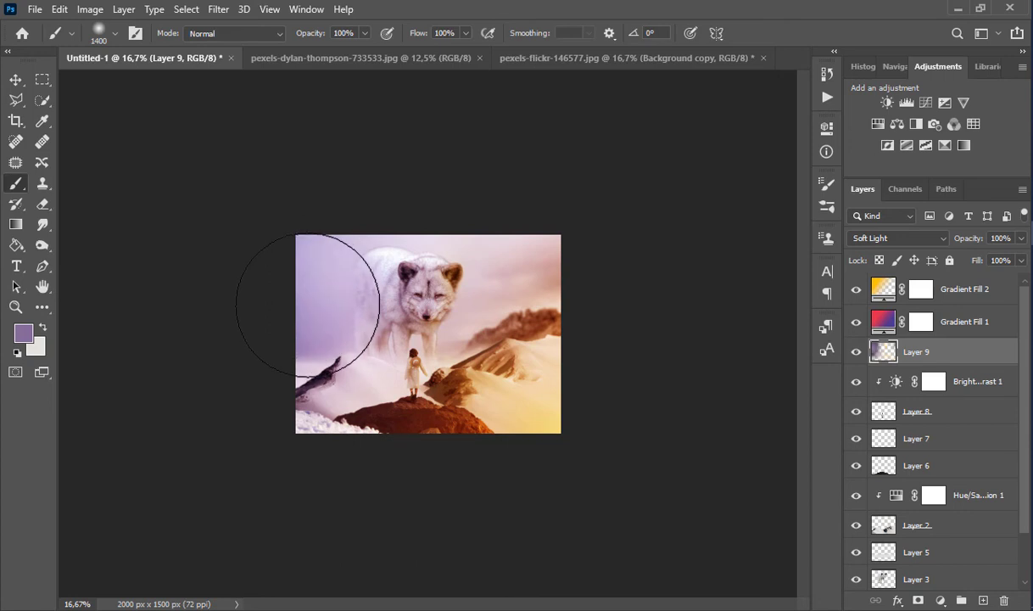
Try painting the left side of the sky on Layer 9 in a sampled light lavender.
{"action": "left_click", "coordinate": [360, 255], "text": "alt"}
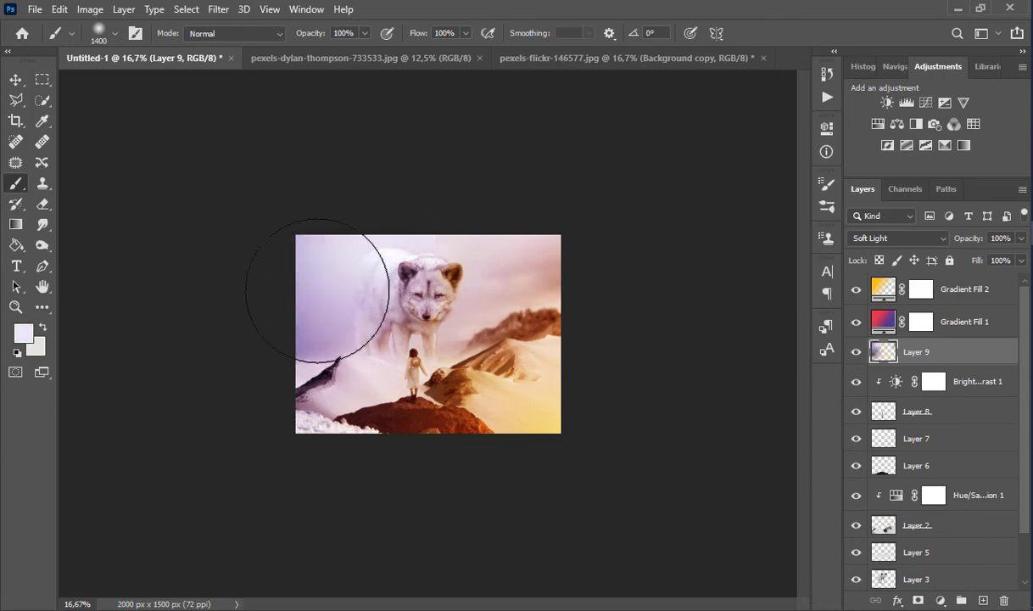
{"action": "mouse_move", "coordinate": [318, 291]}
{"action": "left_mouse_down"}
{"action": "mouse_move", "coordinate": [250, 338]}
{"action": "mouse_move", "coordinate": [246, 359]}
{"action": "mouse_move", "coordinate": [348, 258]}
{"action": "mouse_move", "coordinate": [242, 339]}
{"action": "left_mouse_up"}
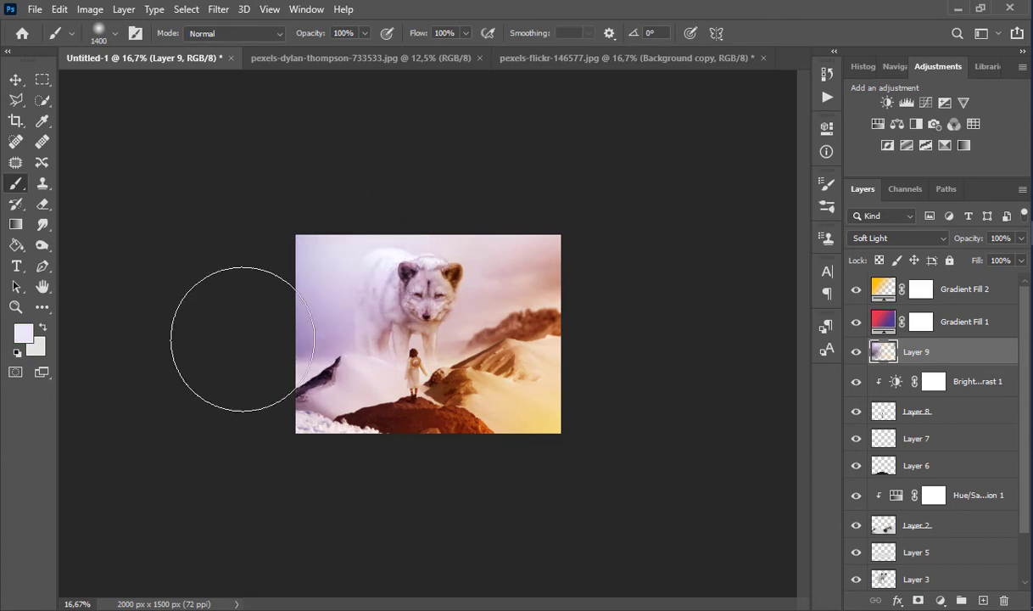
{"action": "left_click", "coordinate": [15, 79]}
{"action": "left_click", "coordinate": [497, 334], "text": "ctrl"}
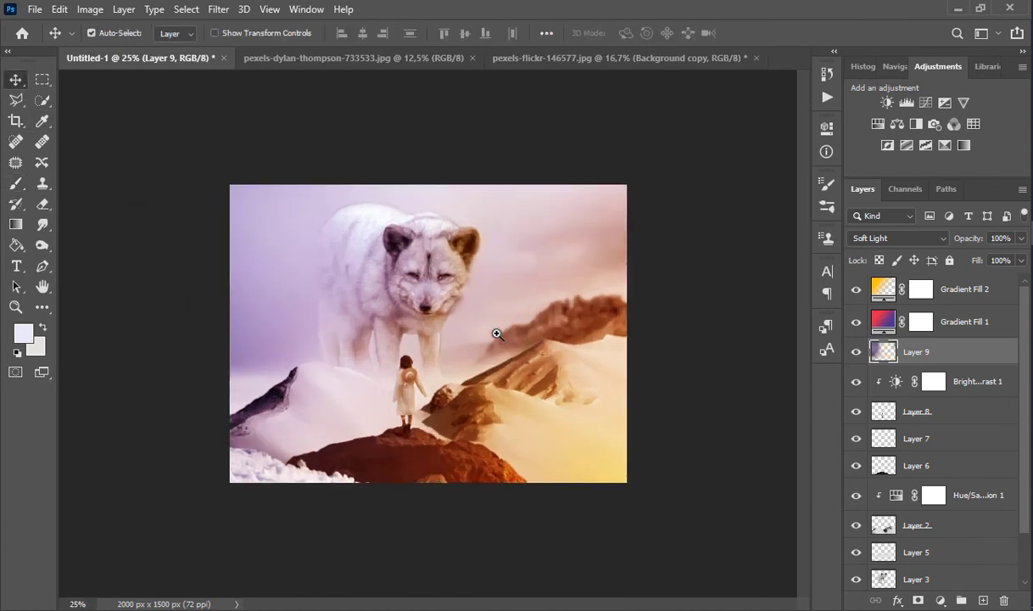
{"action": "left_click", "coordinate": [497, 334], "text": "ctrl"}
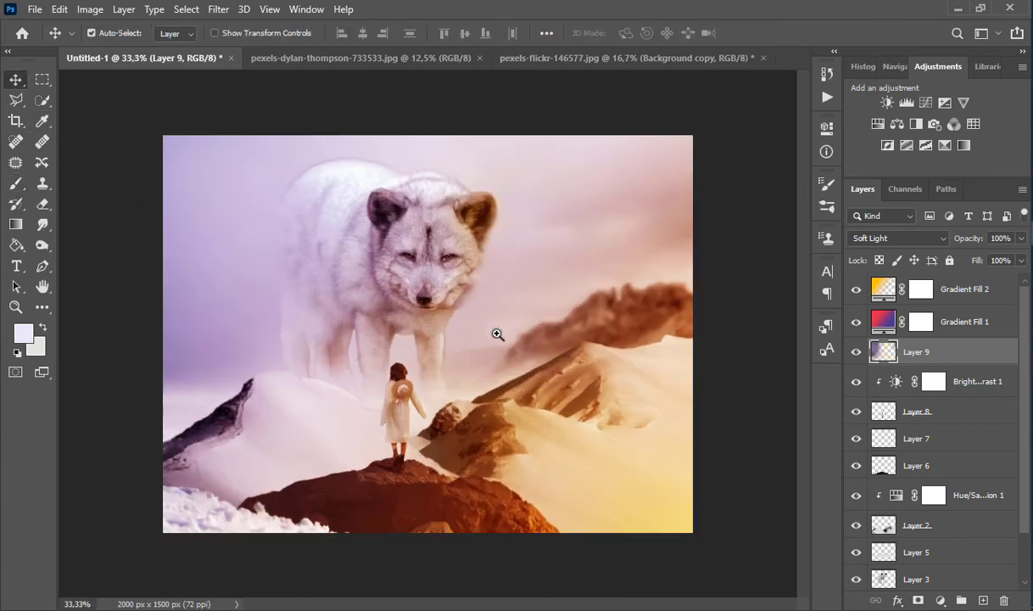
Add a new layer above Gradient Fill 2 and choose a scattered-dots brush for snowflakes.
{"action": "left_click", "coordinate": [942, 289]}
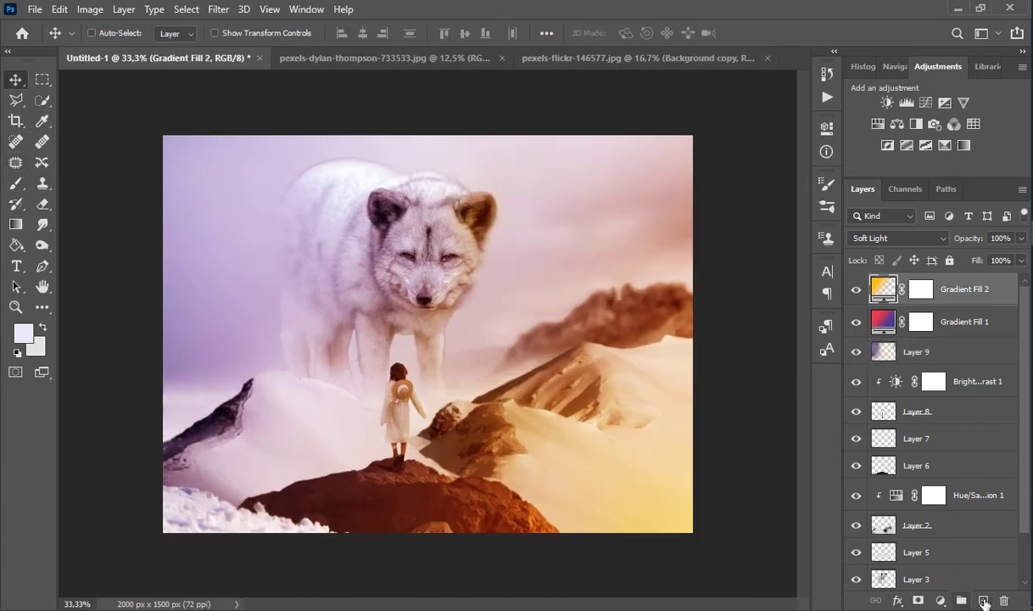
{"action": "left_click", "coordinate": [983, 599]}
{"action": "left_click", "coordinate": [15, 183]}
{"action": "right_click", "coordinate": [518, 322]}
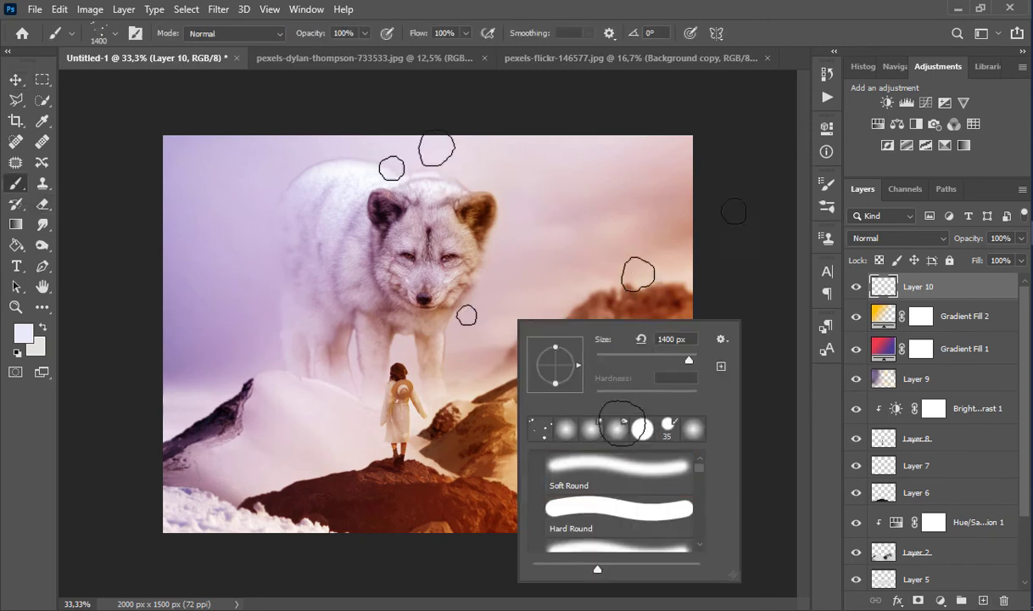
Set the foreground colour to white (ffffff).
{"action": "left_click", "coordinate": [25, 331]}
{"action": "left_click", "coordinate": [23, 333]}
{"action": "type", "text": "ffffff"}
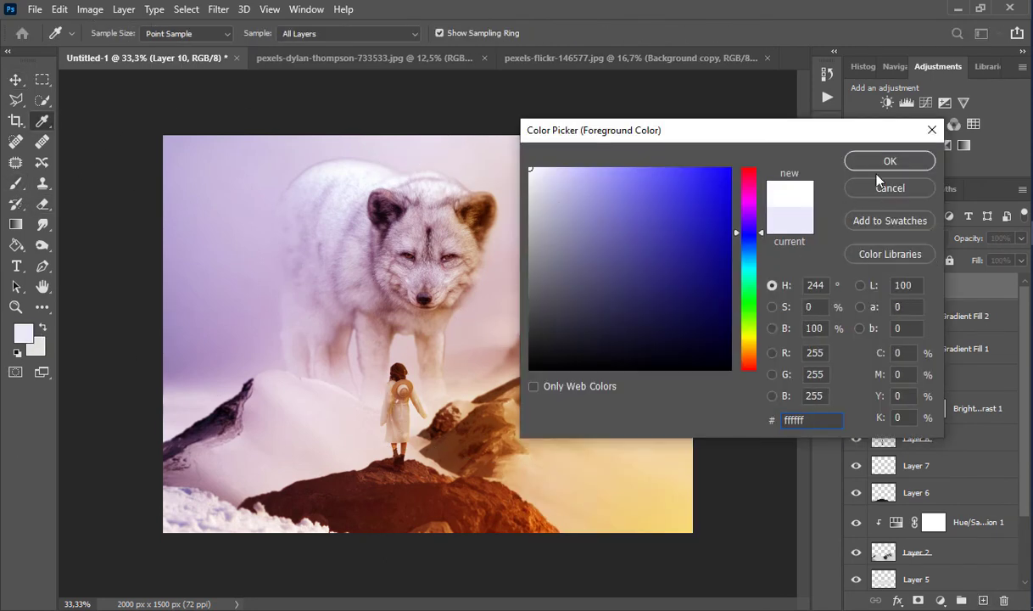
{"action": "left_click", "coordinate": [886, 161]}
Stamp white snowflakes across the whole scene on Layer 10 with the scattered-dots brush at about 175 to 200 pixels.
{"action": "right_click", "coordinate": [657, 261]}
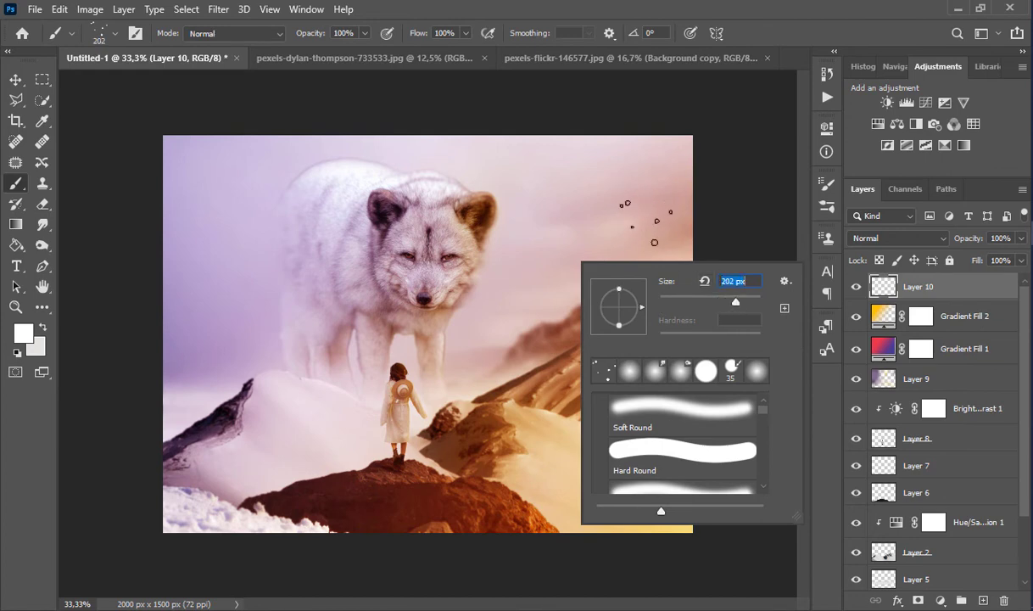
{"action": "left_click", "coordinate": [623, 206]}
{"action": "key", "text": "bracketright"}
{"action": "key", "text": "bracketright"}
{"action": "key", "text": "bracketright"}
{"action": "key", "text": "bracketright"}
{"action": "key", "text": "bracketright"}
{"action": "key", "text": "bracketleft"}
{"action": "key", "text": "bracketleft"}
{"action": "key", "text": "bracketleft"}
{"action": "key", "text": "bracketleft"}
{"action": "key", "text": "bracketleft"}
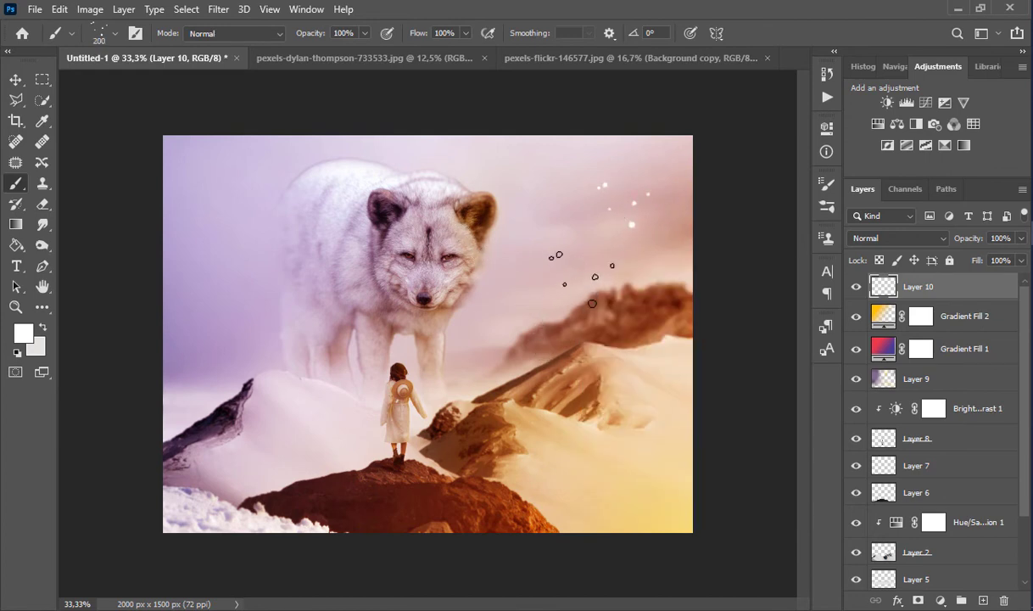
{"action": "left_click", "coordinate": [581, 279]}
{"action": "key", "text": "bracketleft"}
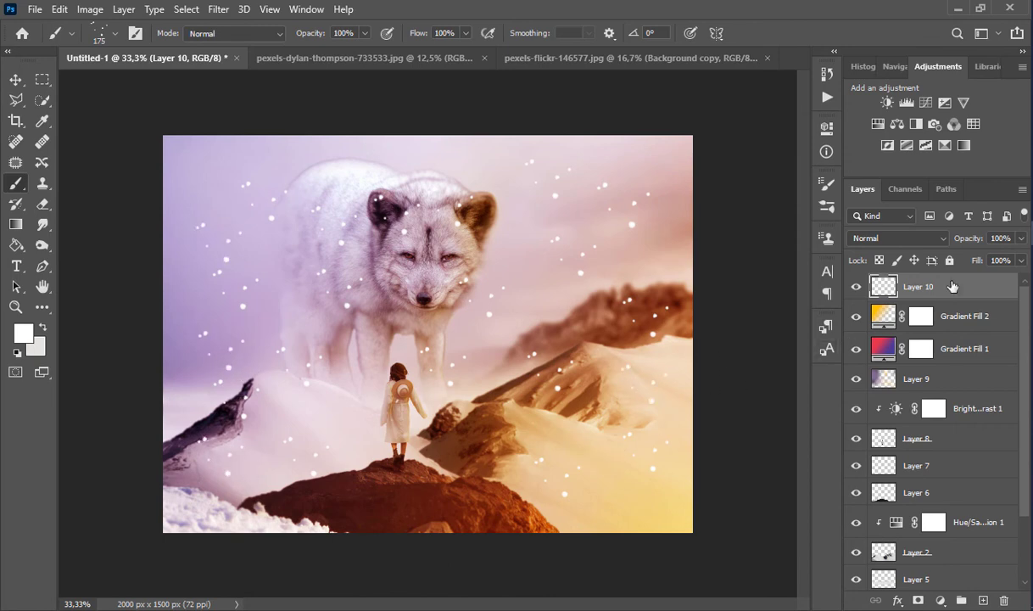
Lower Layer 10's opacity to 57% and soften the snowflakes with a Gaussian Blur.
{"action": "left_click", "coordinate": [1020, 239]}
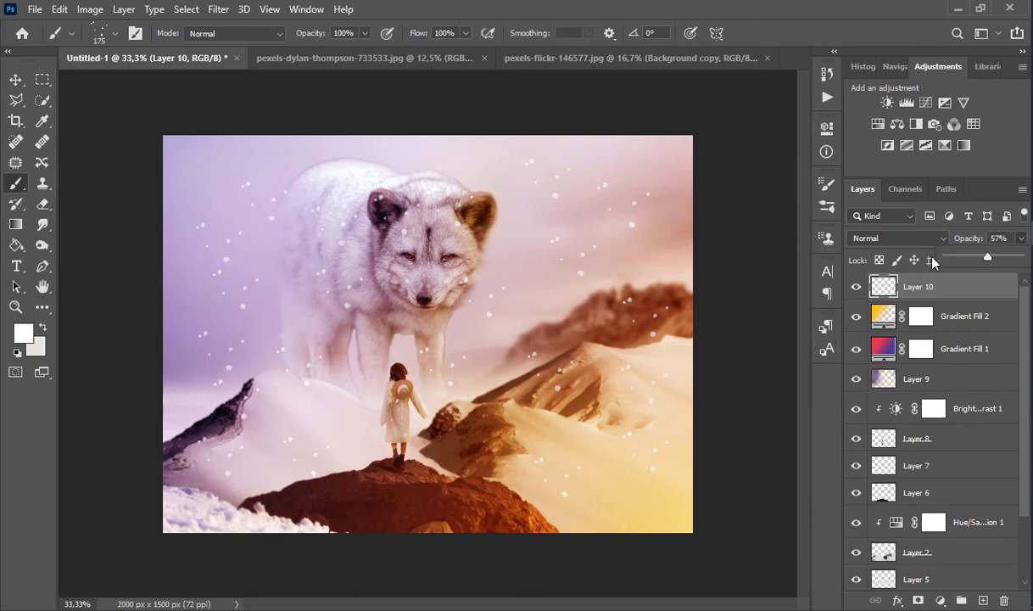
{"action": "left_click", "coordinate": [218, 10]}
{"action": "mouse_move", "coordinate": [254, 189]}
{"action": "left_click", "coordinate": [462, 253]}
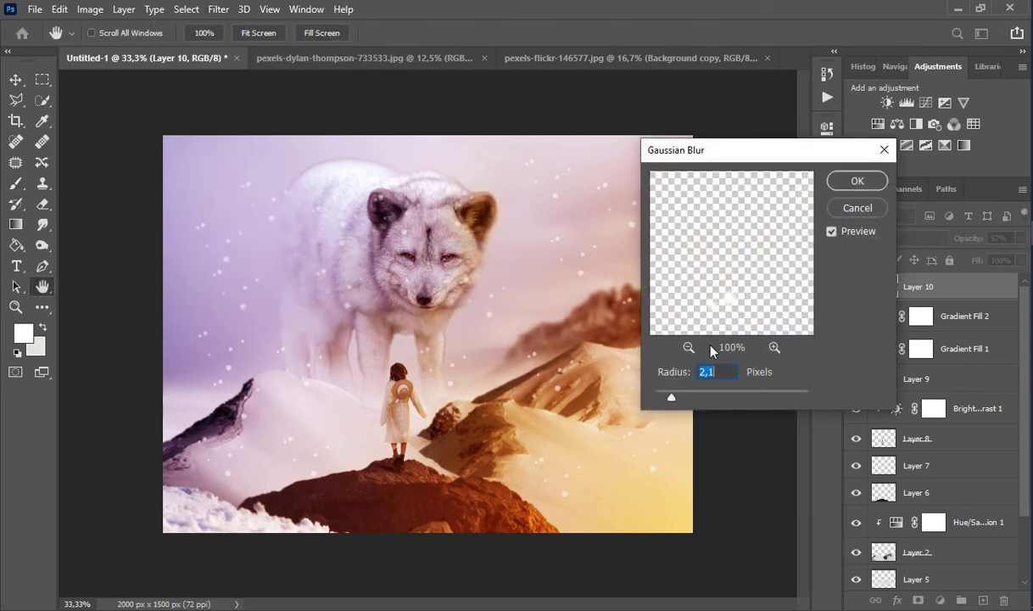
{"action": "left_click_drag", "start_coordinate": [695, 400], "coordinate": [688, 401]}
{"action": "left_click", "coordinate": [855, 181]}
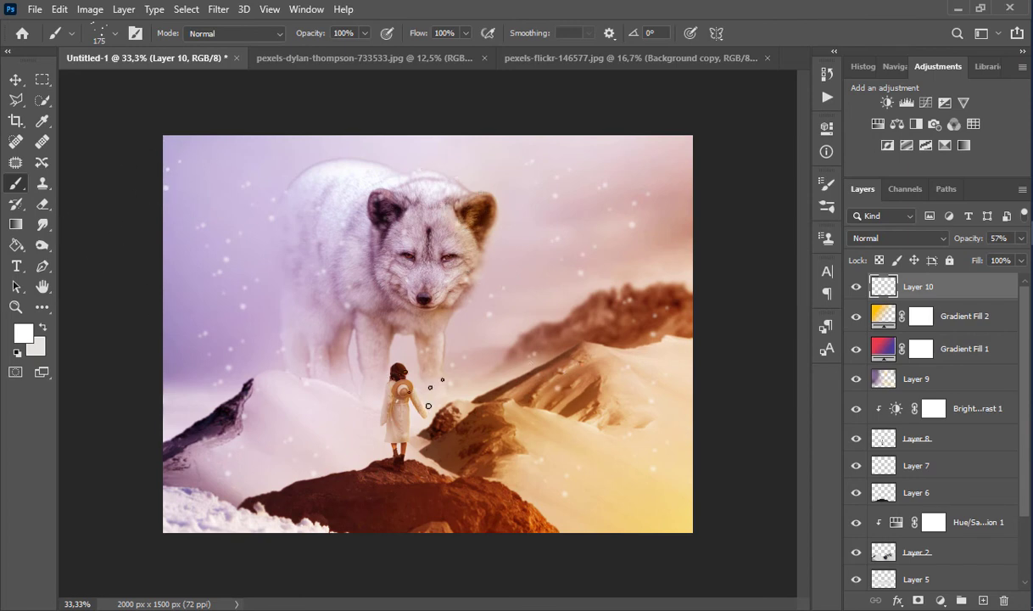
Fade some of the snowflakes on Layer 10 with a 150-pixel soft eraser at 41% flow.
{"action": "left_click", "coordinate": [42, 204]}
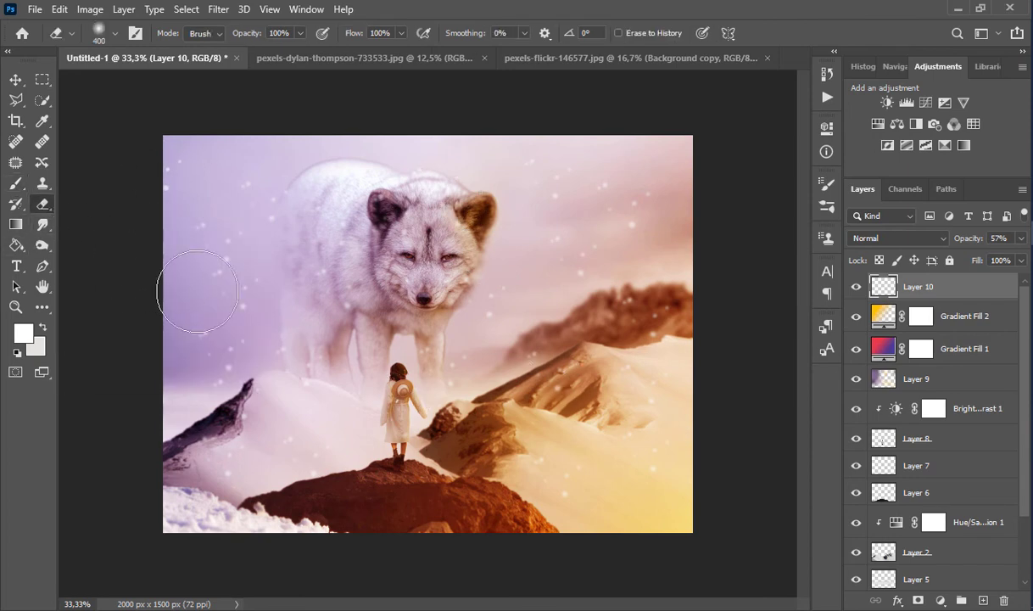
{"action": "left_click", "coordinate": [401, 33]}
{"action": "left_click", "coordinate": [359, 50]}
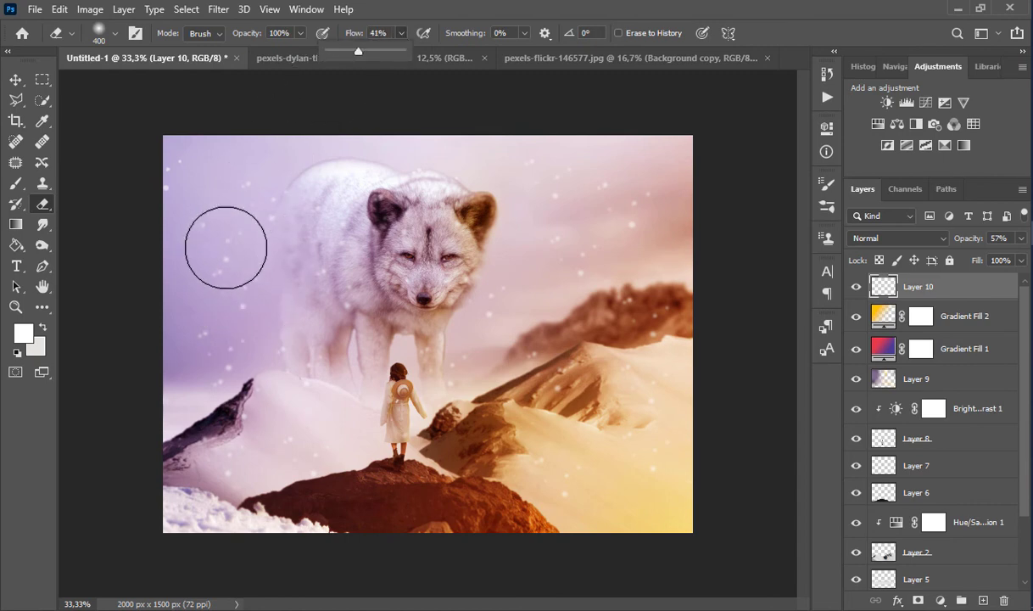
{"action": "key", "text": "bracketleft"}
{"action": "key", "text": "bracketleft"}
{"action": "key", "text": "bracketleft"}
{"action": "key", "text": "bracketleft"}
{"action": "key", "text": "bracketleft"}
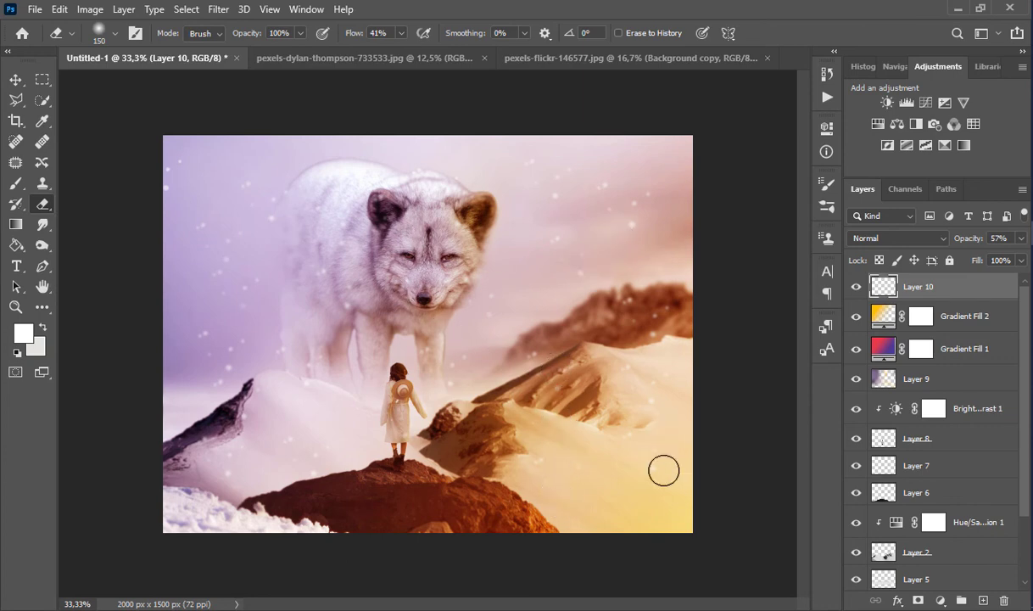
{"action": "key", "text": "ctrl+minus"}
{"action": "key", "text": "ctrl+minus"}
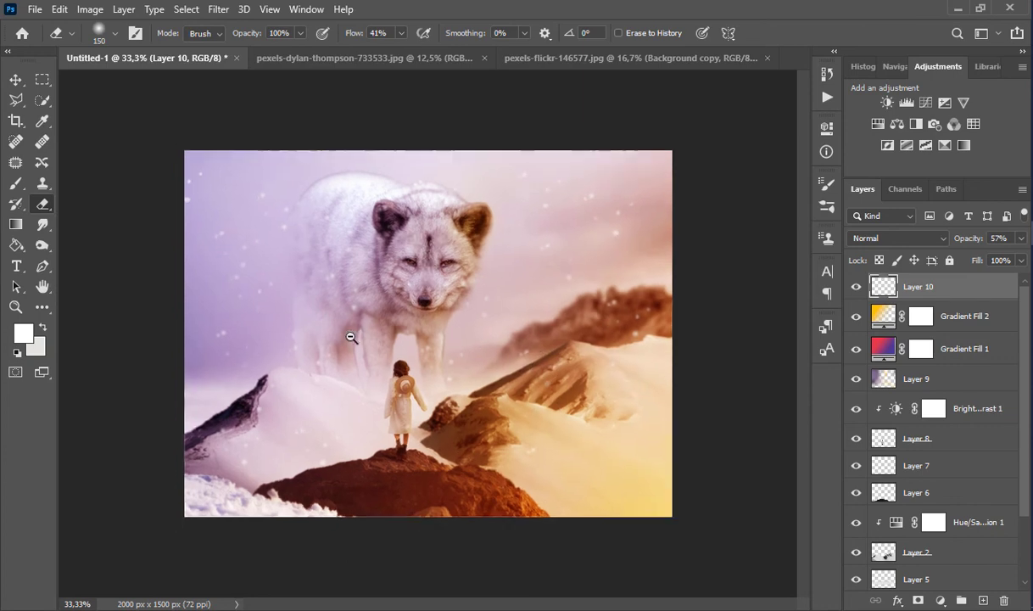
{"action": "key", "text": "ctrl+plus"}
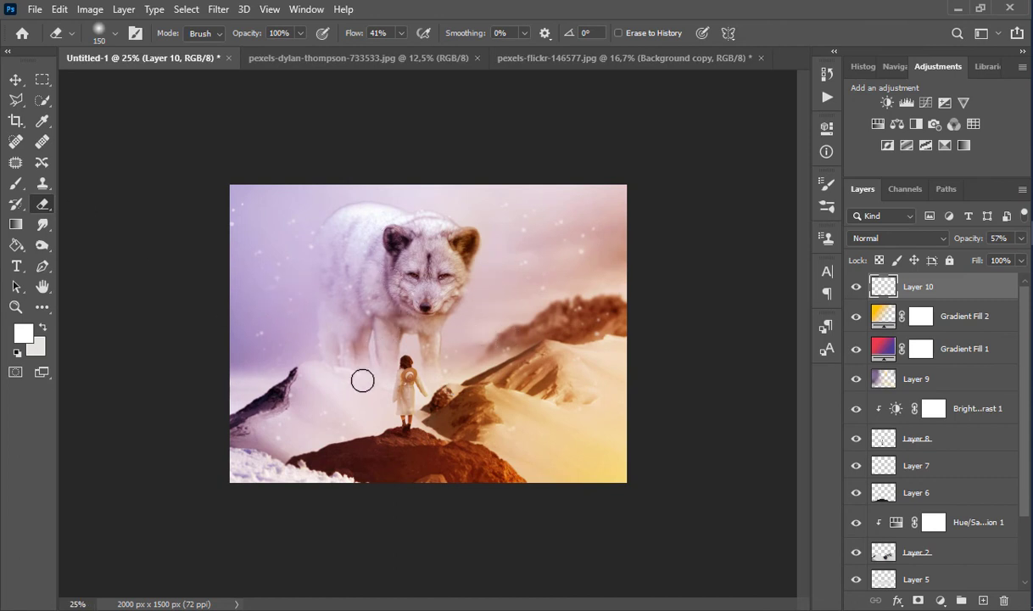
Add a gradient fill layer above Layer 10.
{"action": "left_click", "coordinate": [893, 334]}
{"action": "left_click", "coordinate": [886, 280]}
{"action": "left_click", "coordinate": [978, 599]}
{"action": "left_click", "coordinate": [938, 601]}
{"action": "left_click", "coordinate": [874, 334]}
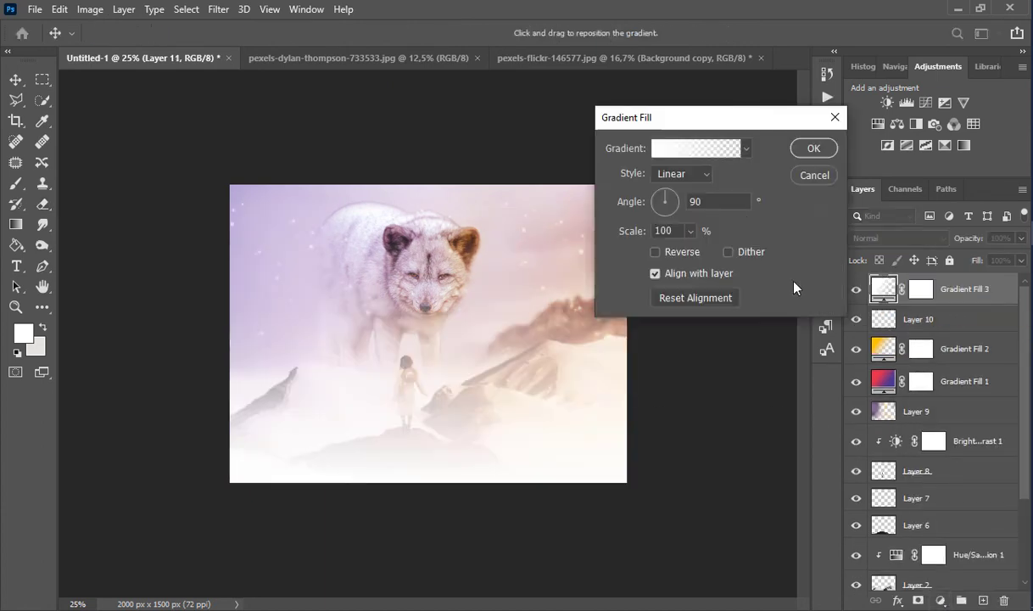
Change the gradient's starting colour stop to a very dark purple, fading to transparent.
{"action": "left_click", "coordinate": [661, 149]}
{"action": "double_click", "coordinate": [636, 442]}
{"action": "type", "text": "310000"}
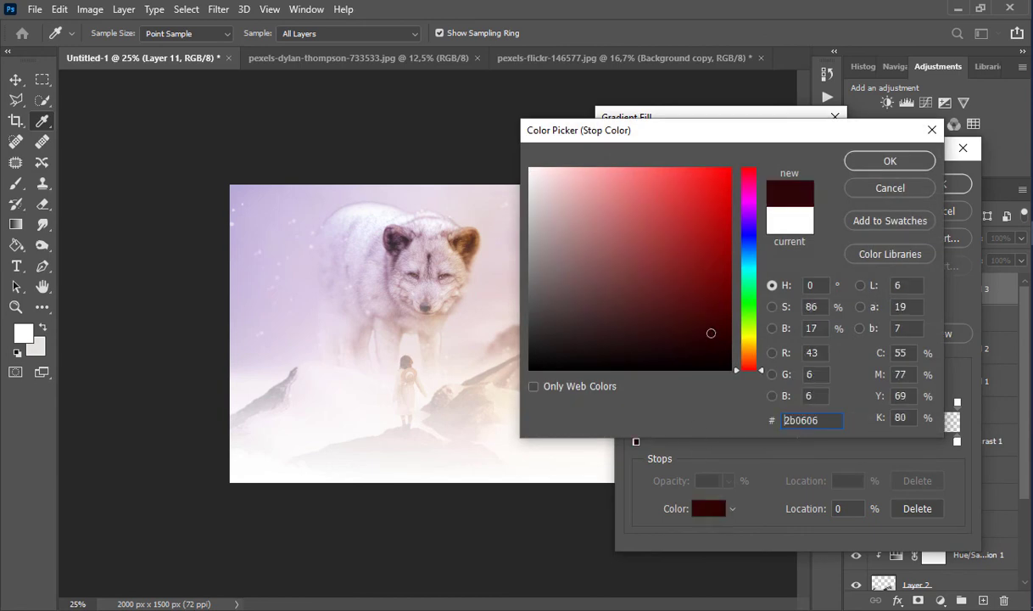
{"action": "left_click", "coordinate": [749, 201]}
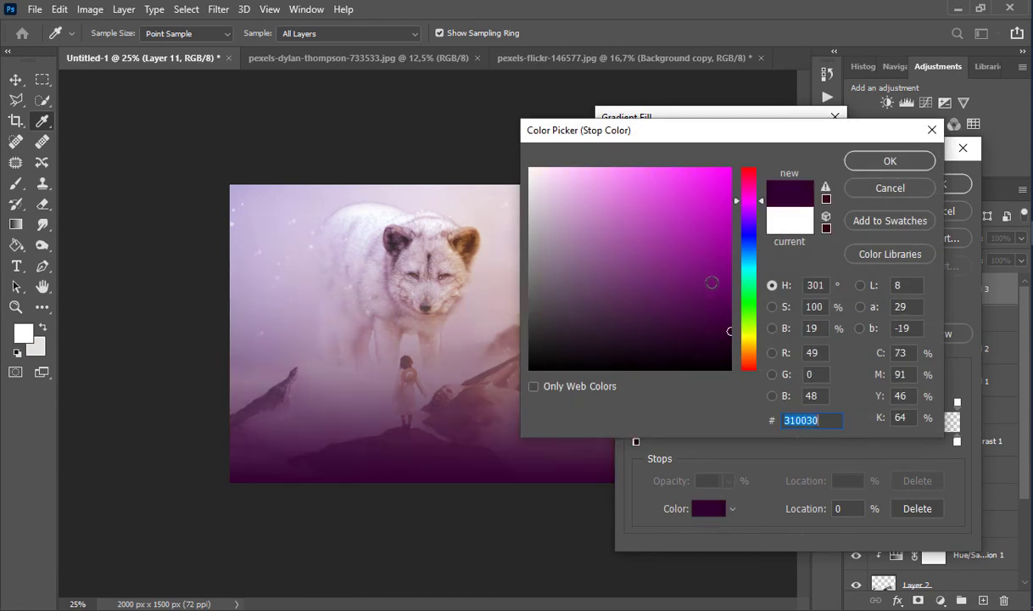
{"action": "left_click_drag", "start_coordinate": [710, 284], "coordinate": [742, 338]}
{"action": "left_click", "coordinate": [876, 161]}
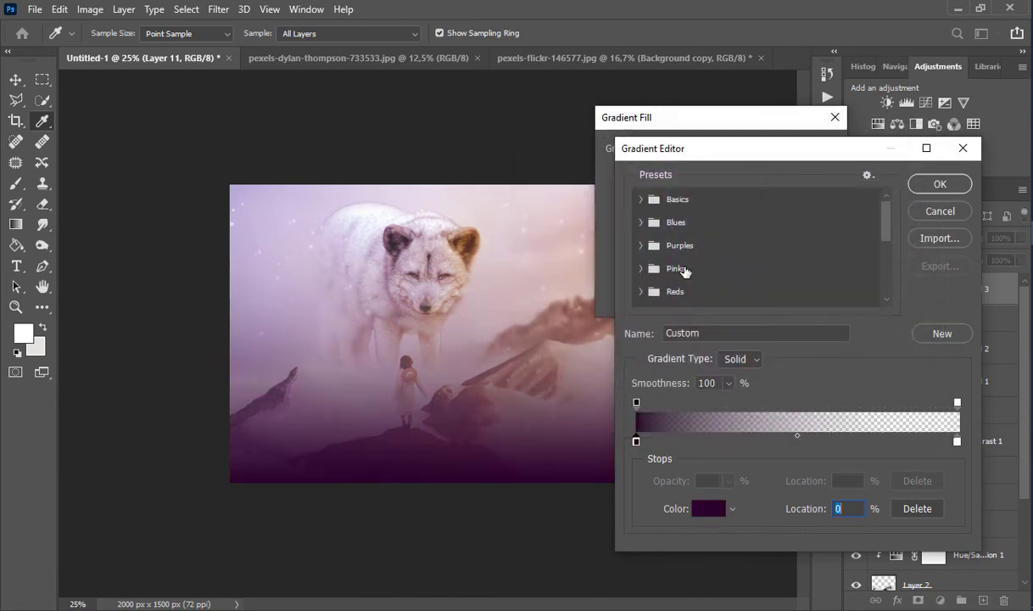
{"action": "left_click", "coordinate": [940, 185]}
Rotate the gradient so the dark purple starts in the image's upper-left corner, and set Gradient Fill 3 to Lighten.
{"action": "left_click_drag", "start_coordinate": [655, 202], "coordinate": [676, 213]}
{"action": "left_click", "coordinate": [813, 148]}
{"action": "key", "text": "e"}
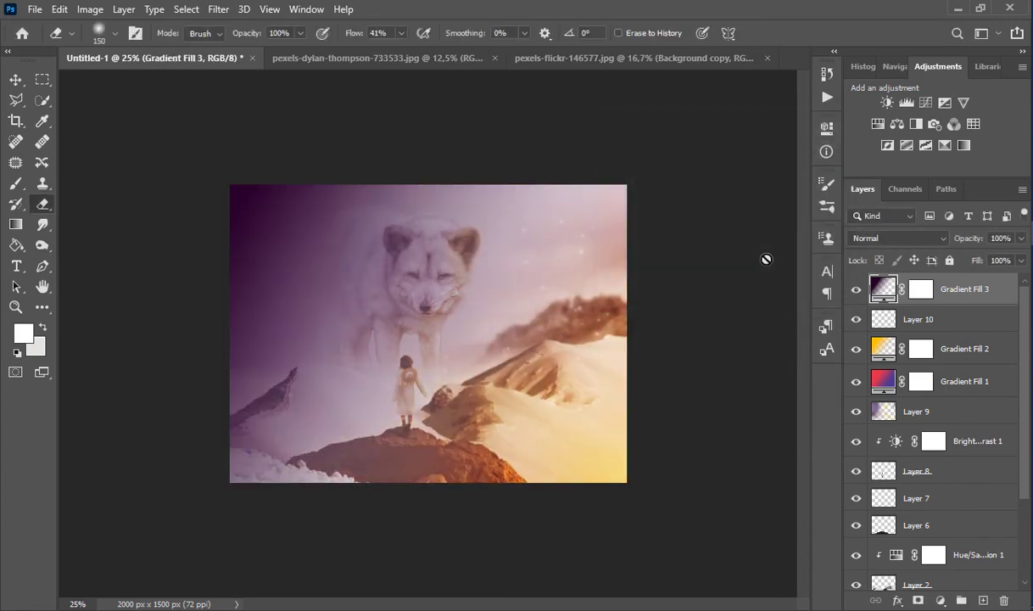
{"action": "left_click", "coordinate": [898, 238]}
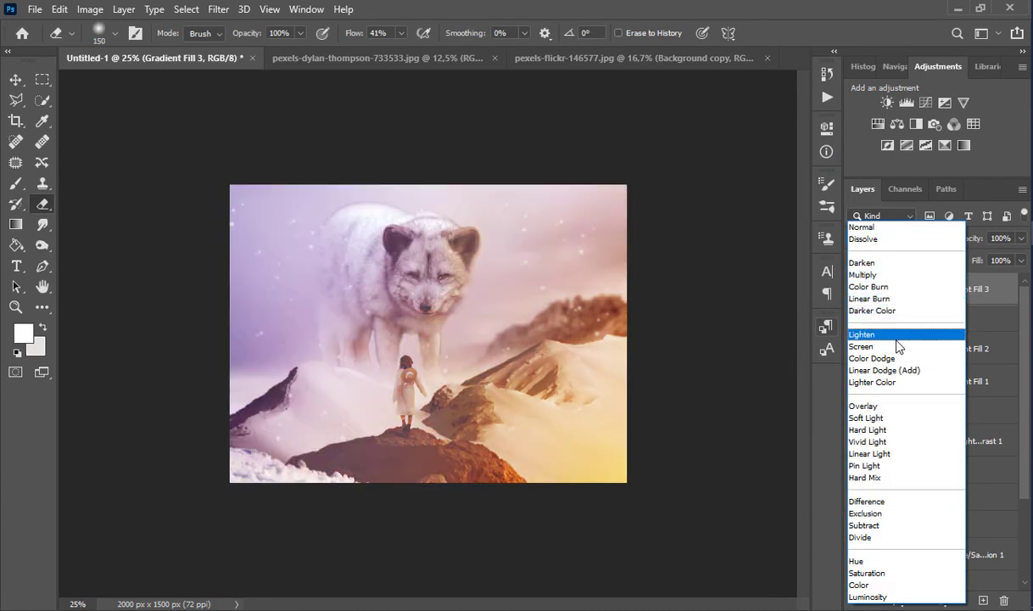
{"action": "left_click", "coordinate": [899, 341]}
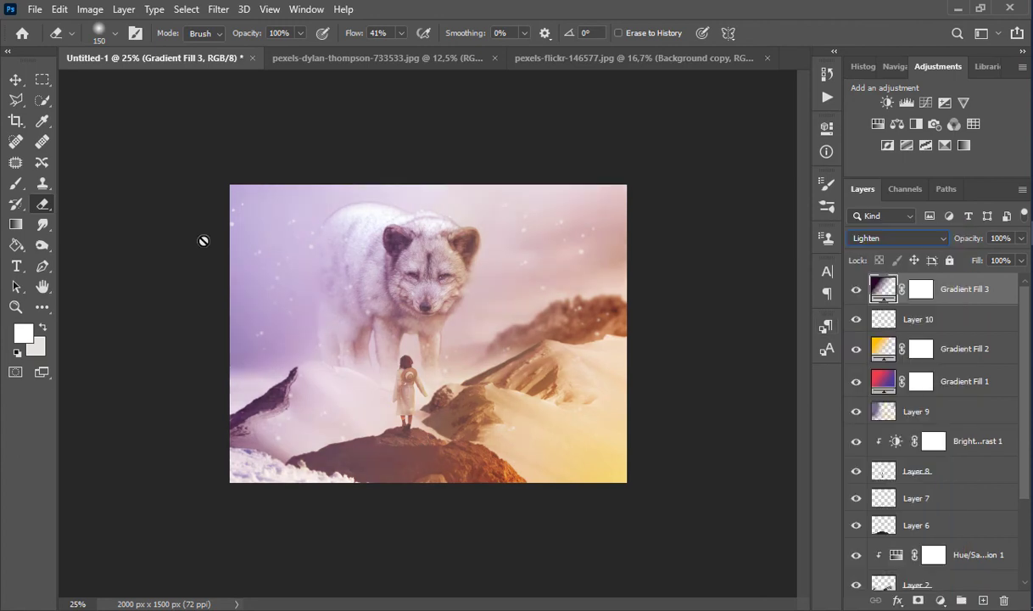
Target the layer mask of Gradient Fill 3 and reset the colours to black foreground and white background.
{"action": "key", "text": "ctrl+plus"}
{"action": "left_click", "coordinate": [921, 289]}
{"action": "key", "text": "d"}
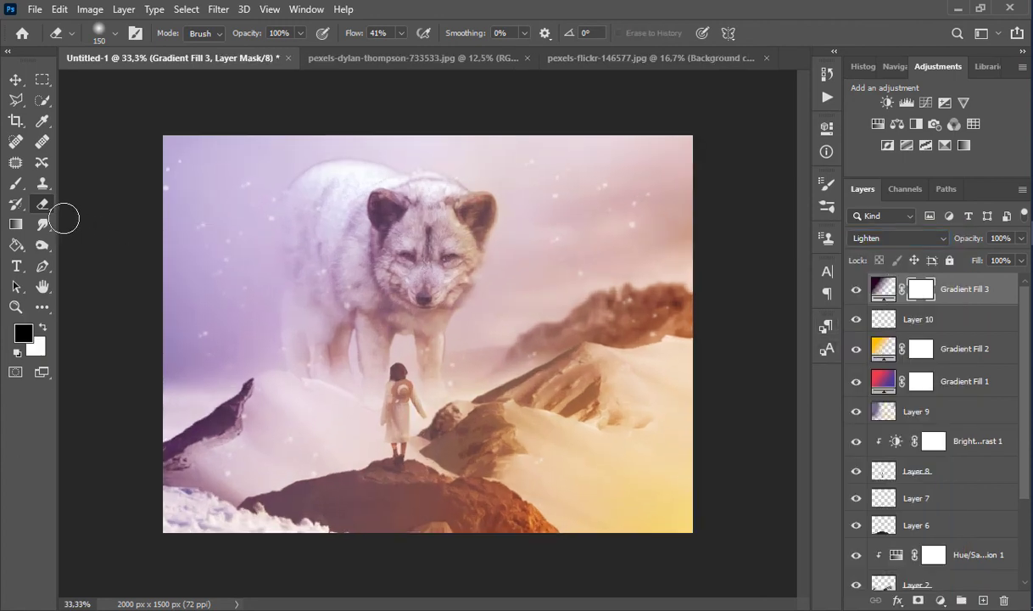
{"action": "right_click", "coordinate": [349, 278]}
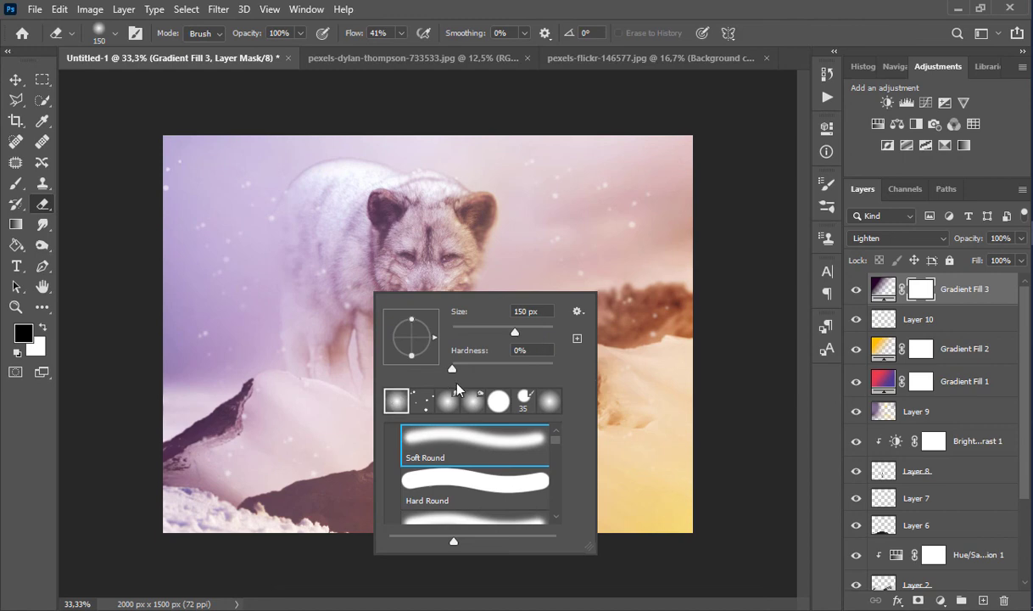
{"action": "key", "text": "Return"}
{"action": "key", "text": "bracketright"}
{"action": "key", "text": "bracketright"}
{"action": "key", "text": "bracketright"}
{"action": "key", "text": "bracketright"}
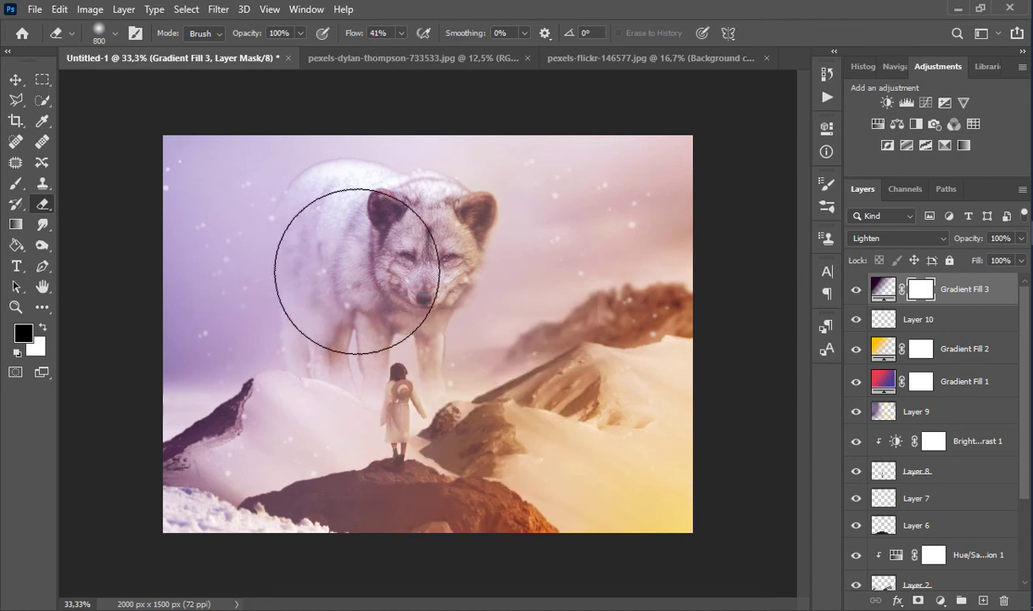
Switch to the Brush tool with the Soft Round tip, dab black on the mask over the fox, and enlarge the brush to 1200 pixels.
{"action": "left_click", "coordinate": [16, 183]}
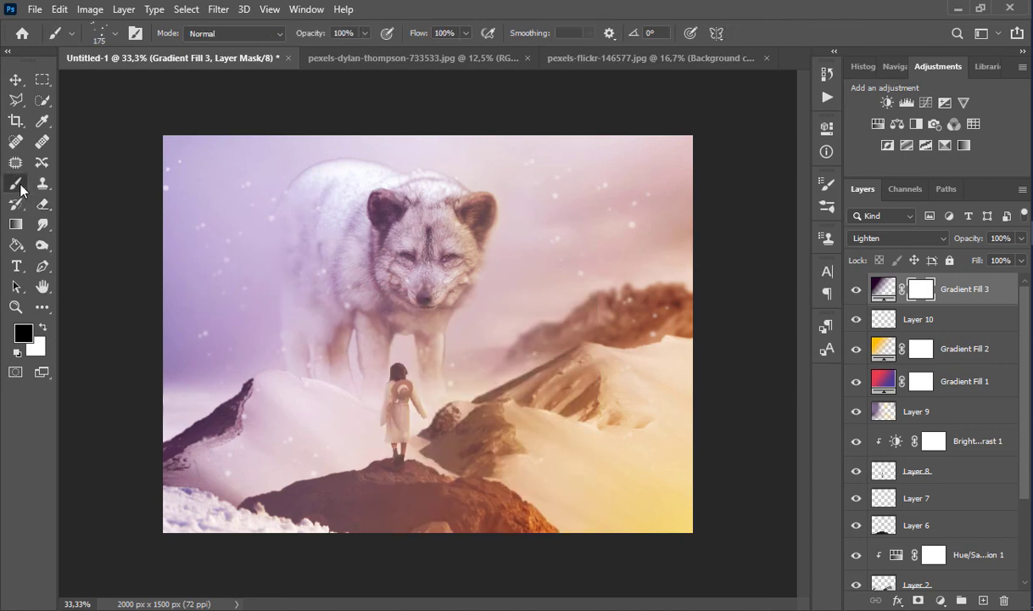
{"action": "right_click", "coordinate": [341, 266]}
{"action": "left_click", "coordinate": [368, 377]}
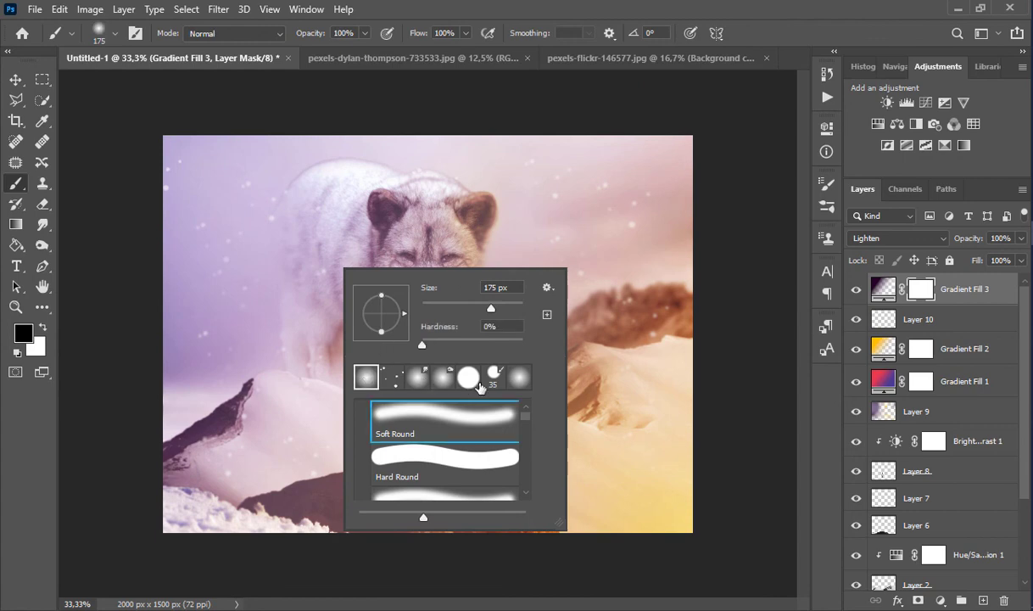
{"action": "left_click", "coordinate": [383, 230]}
{"action": "key", "text": "bracketright"}
{"action": "key", "text": "bracketright"}
{"action": "key", "text": "bracketright"}
{"action": "key", "text": "bracketright"}
{"action": "key", "text": "bracketright"}
{"action": "key", "text": "bracketright"}
{"action": "key", "text": "bracketright"}
{"action": "key", "text": "bracketright"}
{"action": "key", "text": "bracketright"}
{"action": "key", "text": "bracketright"}
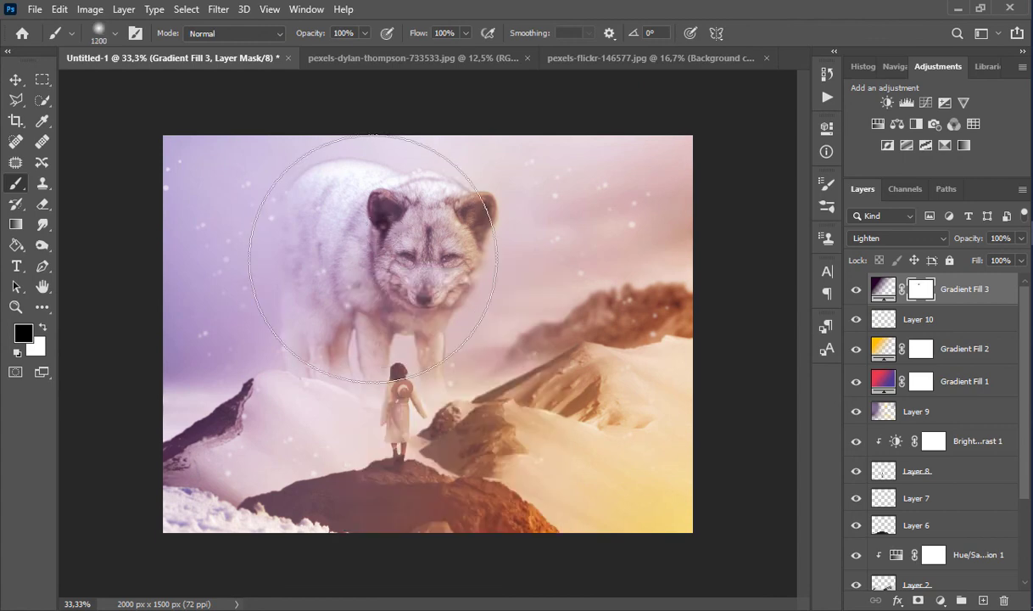
Mask Gradient Fill 3 off the fox and the woman with soft black strokes, reducing the brush to 400 pixels.
{"action": "key", "text": "bracketleft"}
{"action": "key", "text": "bracketleft"}
{"action": "key", "text": "bracketleft"}
{"action": "key", "text": "bracketleft"}
{"action": "key", "text": "bracketleft"}
{"action": "mouse_move", "coordinate": [390, 274]}
{"action": "left_mouse_down"}
{"action": "mouse_move", "coordinate": [397, 247]}
{"action": "mouse_move", "coordinate": [406, 258]}
{"action": "mouse_move", "coordinate": [393, 293]}
{"action": "mouse_move", "coordinate": [403, 343]}
{"action": "mouse_move", "coordinate": [394, 389]}
{"action": "mouse_move", "coordinate": [411, 305]}
{"action": "left_mouse_up"}
{"action": "key", "text": "bracketleft"}
{"action": "key", "text": "bracketleft"}
{"action": "key", "text": "bracketleft"}
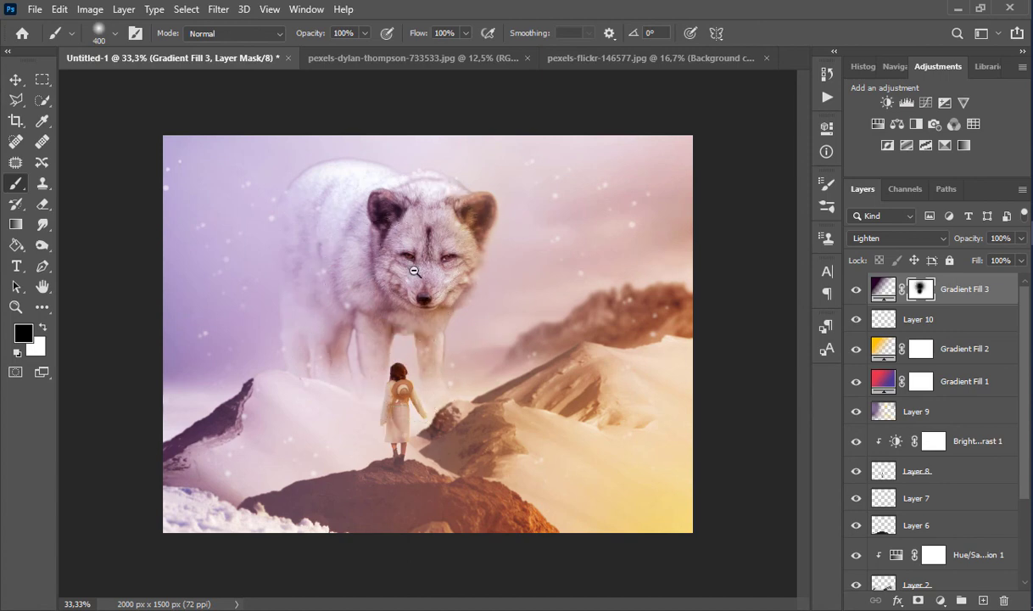
{"action": "key", "text": "ctrl+minus"}
{"action": "key", "text": "ctrl+minus"}
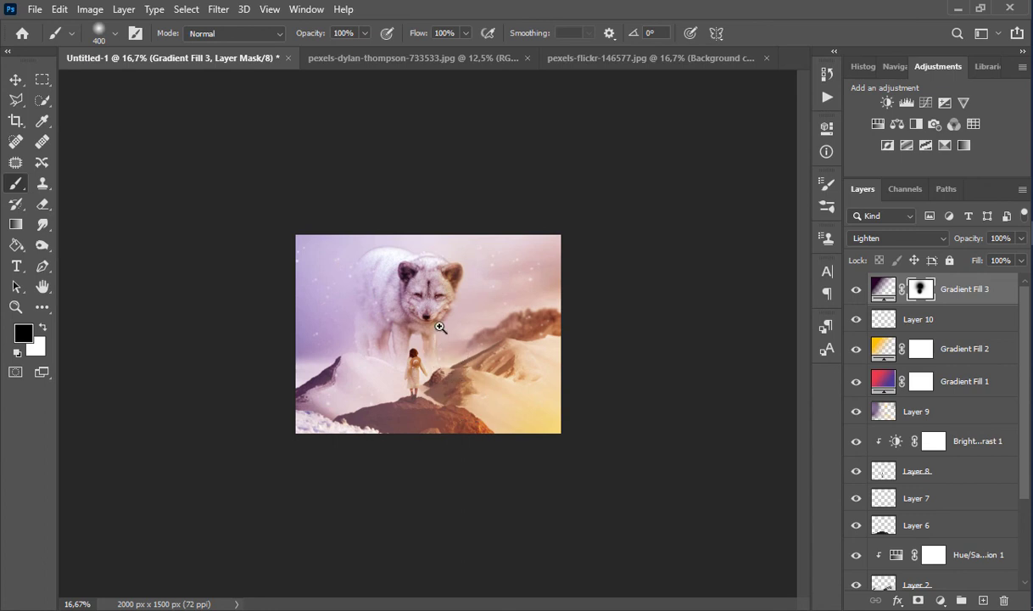
{"action": "key", "text": "ctrl+plus"}
Switch to the Move tool, target Gradient Fill 3 itself instead of its mask, and open its blend mode choices.
{"action": "key", "text": "v"}
{"action": "key", "text": "ctrl+plus"}
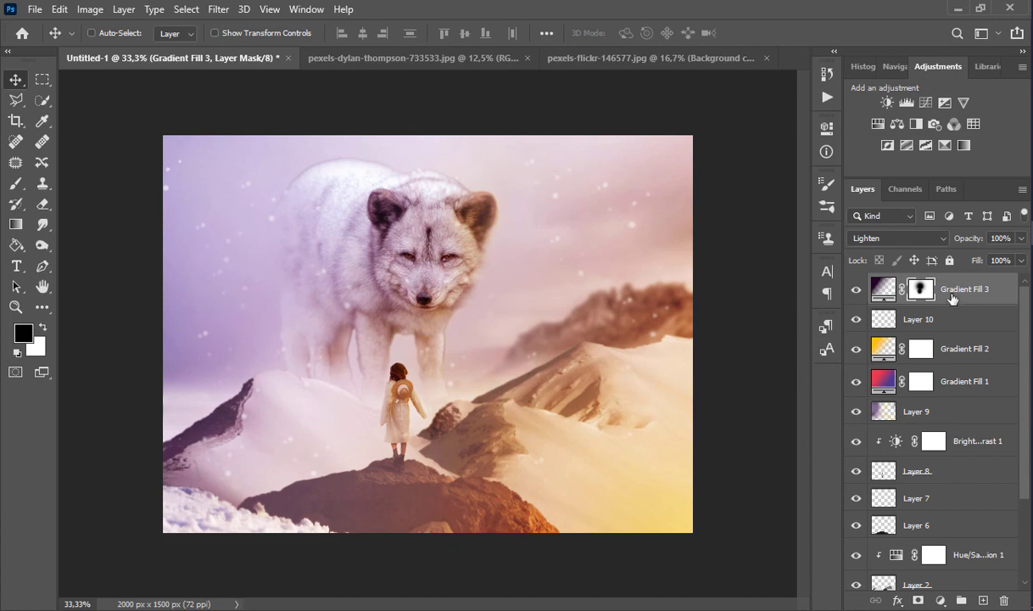
{"action": "key", "text": "ctrl+2"}
{"action": "left_click", "coordinate": [896, 239]}
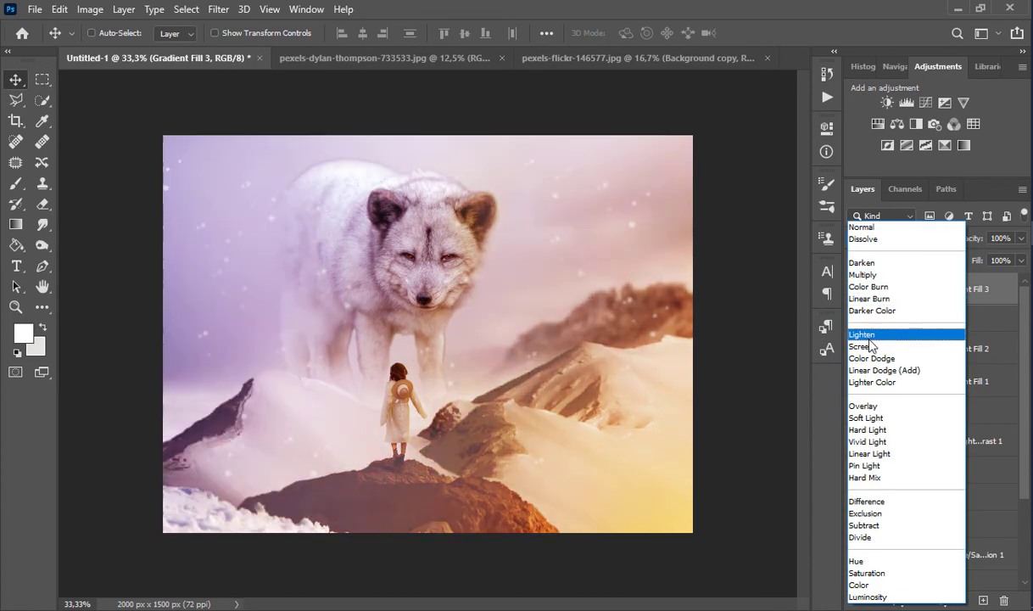